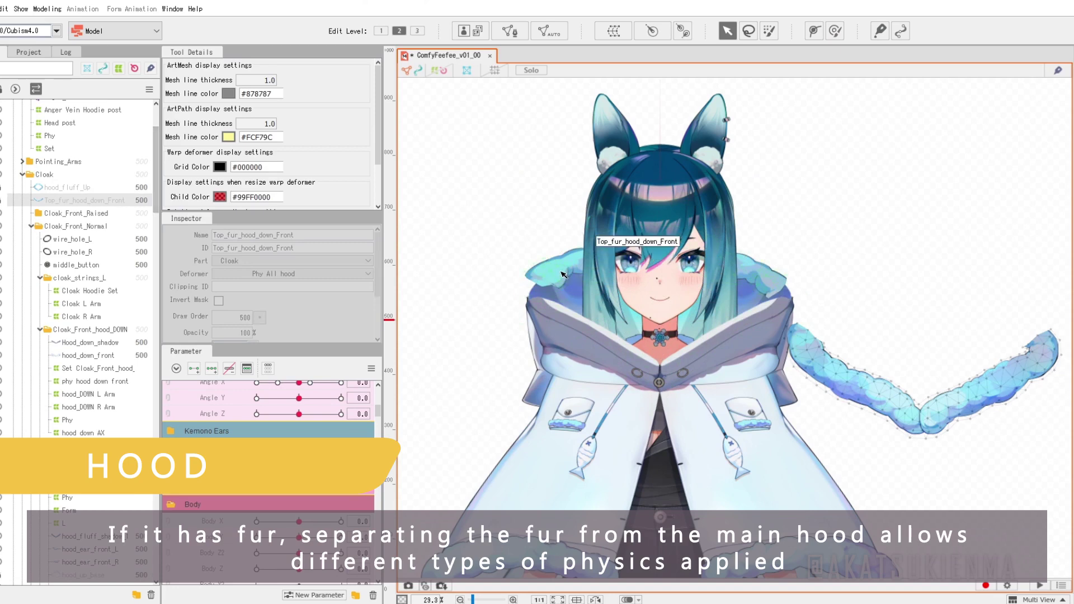
# Step: Move the Top_fur_hood_down_Front side pieces and the Top_fur_hood_down_Back fur off the hood to the empty canvas beside the character
pyautogui.click(561, 274)
pyautogui.moveTo(671, 286); pyautogui.dragTo(921, 272)
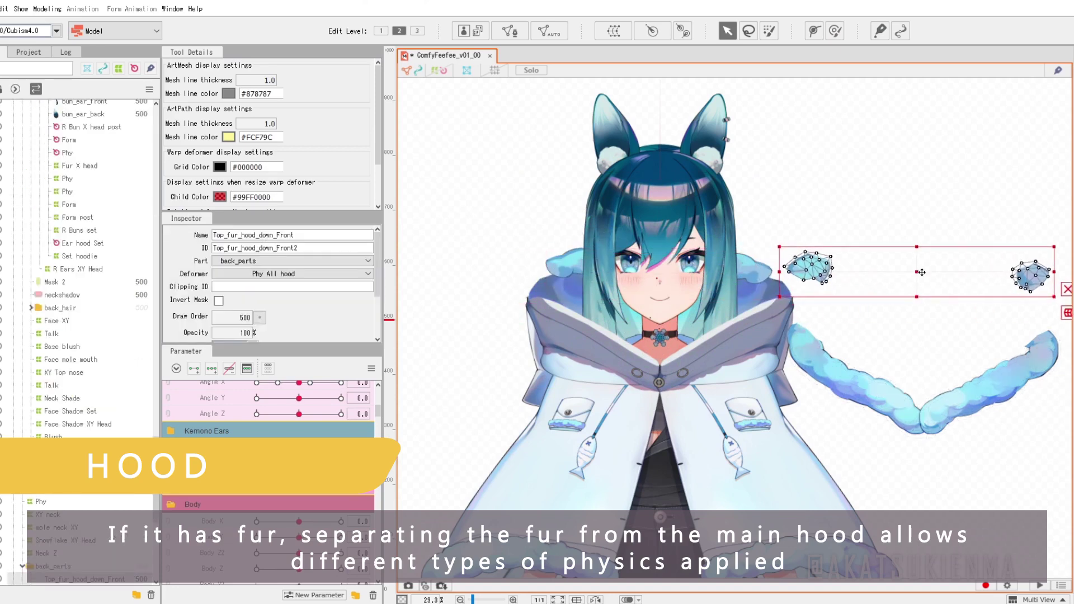
pyautogui.click(758, 269)
pyautogui.moveTo(655, 257); pyautogui.dragTo(900, 211)
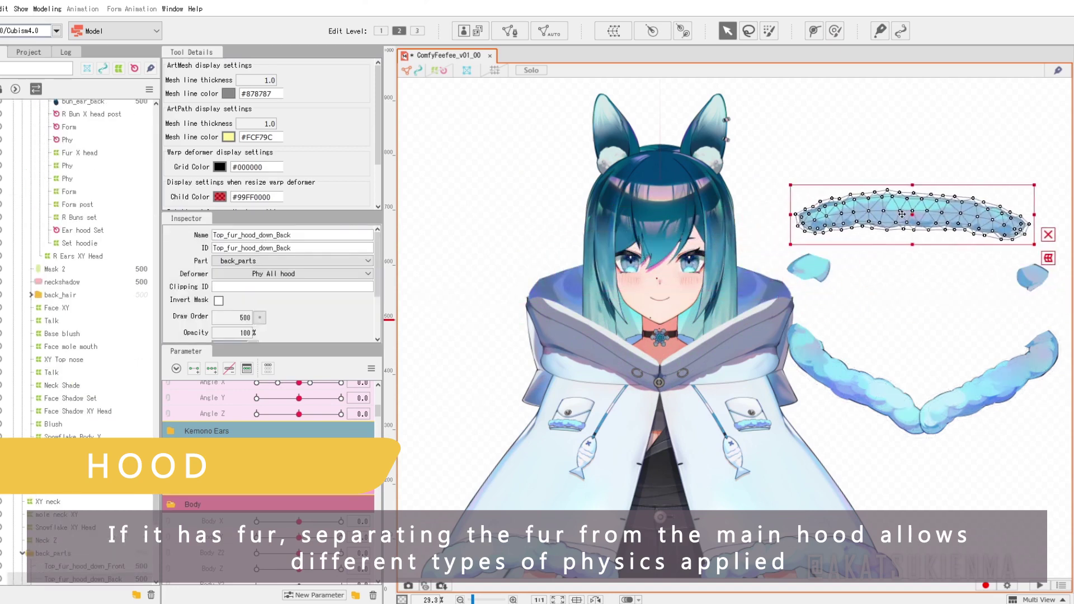
pyautogui.click(936, 158)
# Step: Undo the moves of the hood fur pieces to put the fur back on the lowered hood
pyautogui.hotkey('ctrl', 'z')
pyautogui.hotkey('ctrl', 'z')
pyautogui.hotkey('ctrl', 'z')
pyautogui.hotkey('ctrl', 'z')
pyautogui.hotkey('ctrl', 'z')
pyautogui.hotkey('ctrl', 'z')
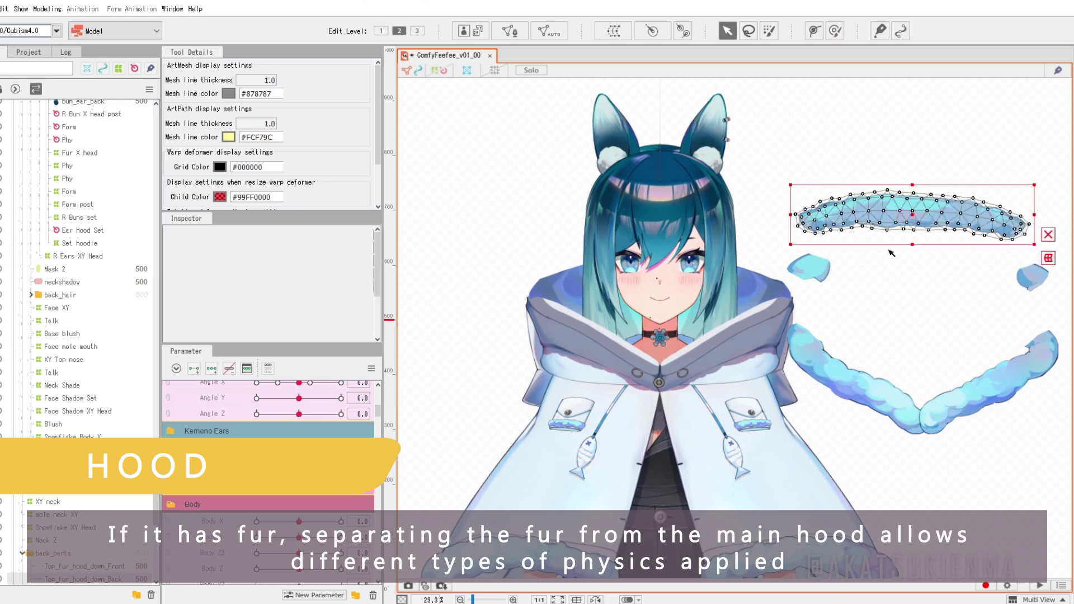
pyautogui.click(892, 253)
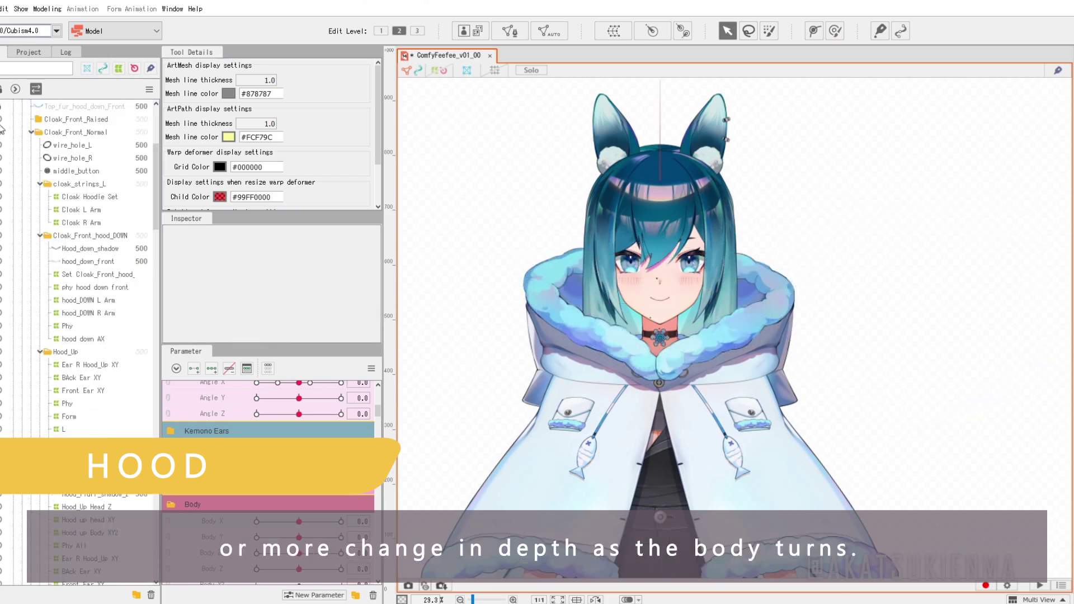
# Step: Open the physics settings and swing the model in the preview to examine how the lowered hood and its fur move
pyautogui.click(51, 9)
pyautogui.click(156, 254)
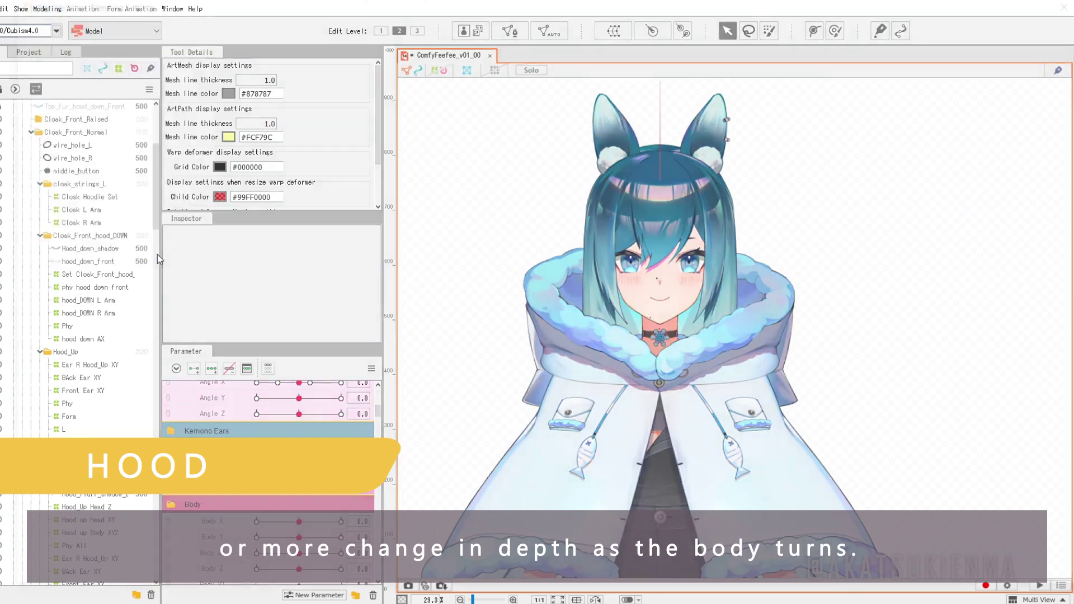
pyautogui.moveTo(876, 272); pyautogui.dragTo(812, 556)
pyautogui.scroll(5, 850, 126)
pyautogui.scroll(-3, 787, 310)
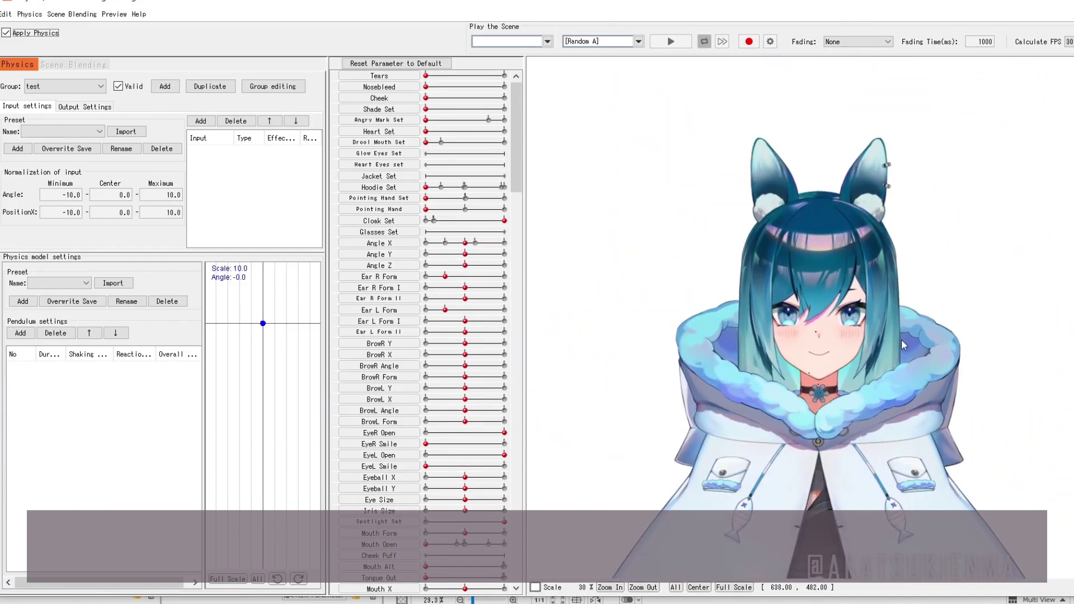
pyautogui.moveTo(766, 453); pyautogui.dragTo(858, 436)
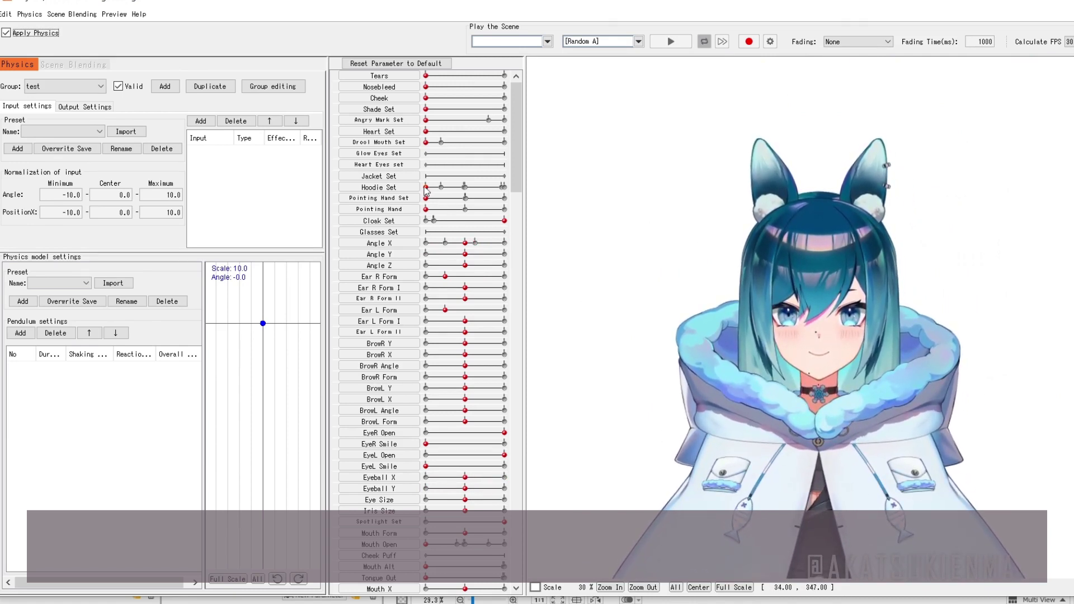
# Step: Raise the hood by setting the Hoodie Set parameter to its maximum and swing the model to examine the raised hood's movement
pyautogui.click(503, 187)
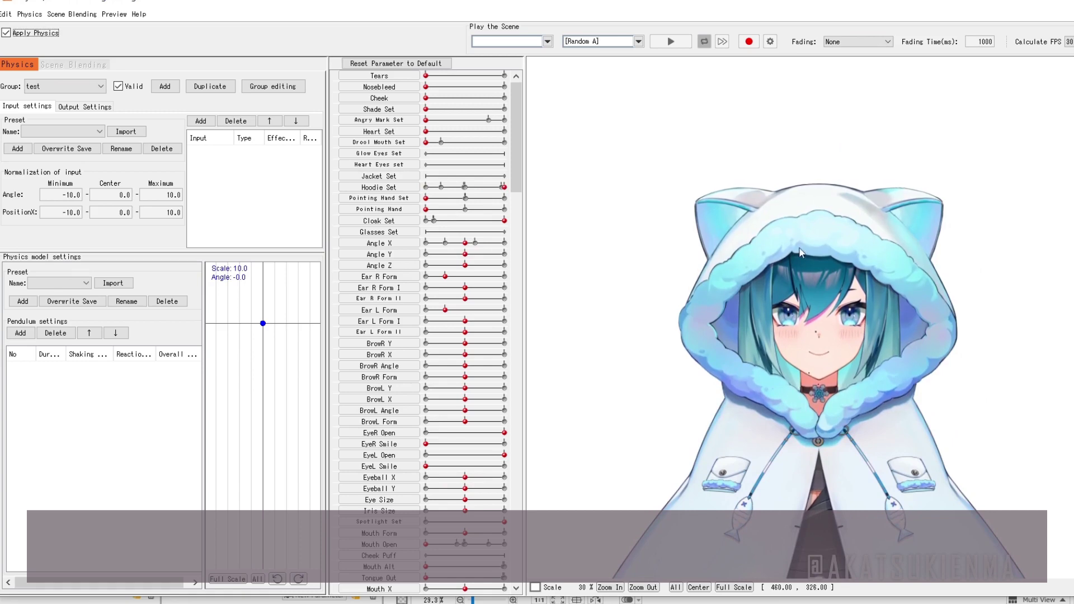
pyautogui.moveTo(819, 314); pyautogui.dragTo(852, 94)
pyautogui.scroll(2, 772, 449)
pyautogui.moveTo(958, 438); pyautogui.dragTo(633, 398)
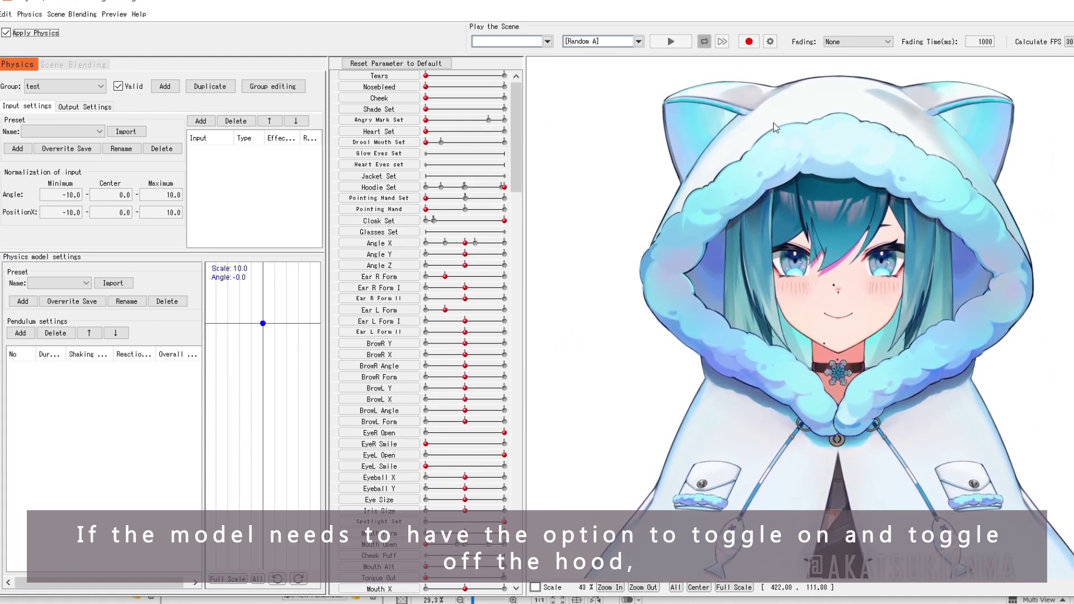
pyautogui.moveTo(503, 187); pyautogui.dragTo(523, 199)
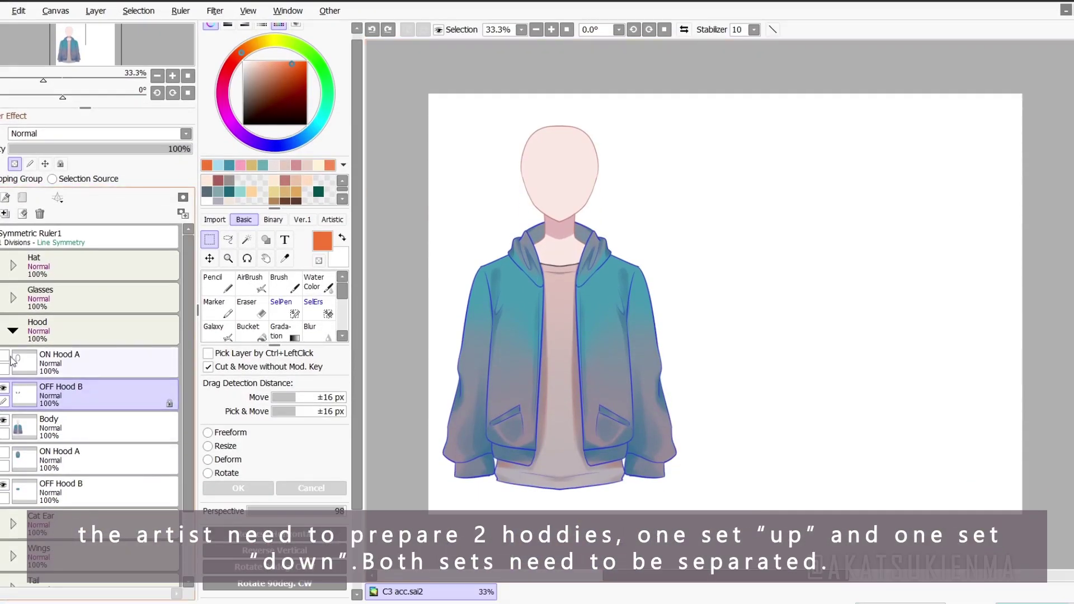
# Step: In the PaintTool SAI drawing C3 acc.sai2, show both ON Hood A layers and move them together to the empty canvas beside the figure
pyautogui.click(12, 361)
pyautogui.click(3, 356)
pyautogui.click(3, 453)
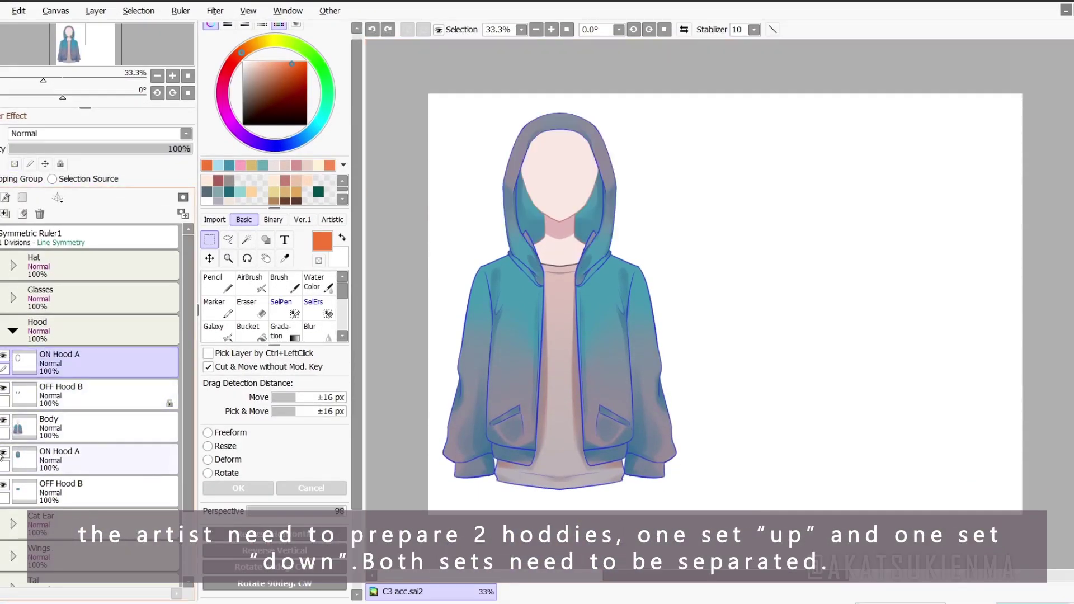
pyautogui.keyDown('ctrl'); pyautogui.click(106, 460); pyautogui.keyUp('ctrl')
pyautogui.click(243, 435)
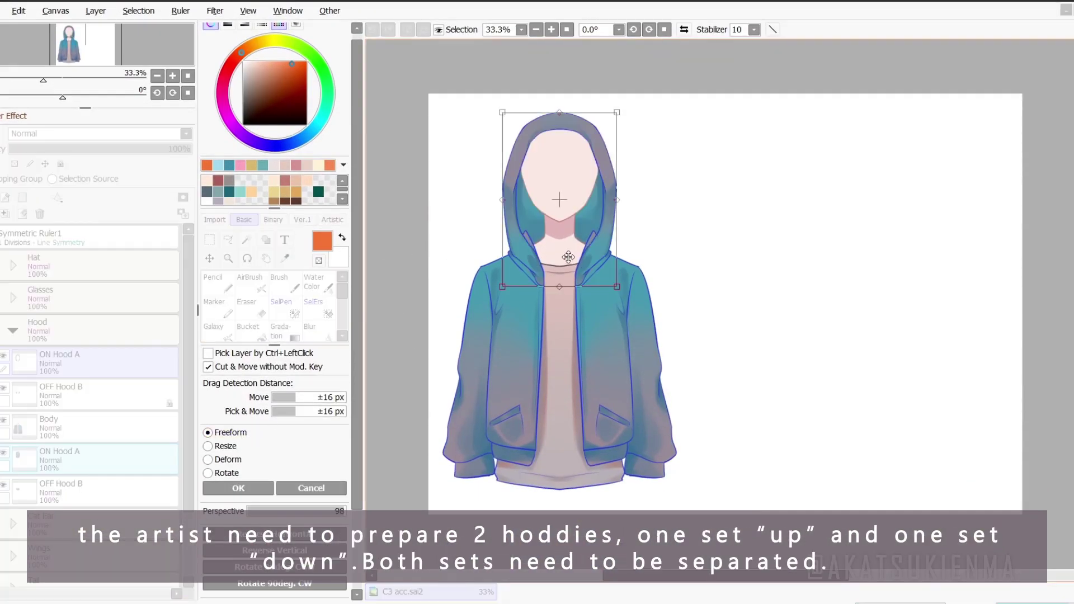
pyautogui.moveTo(566, 226); pyautogui.dragTo(856, 237)
pyautogui.press('Return')
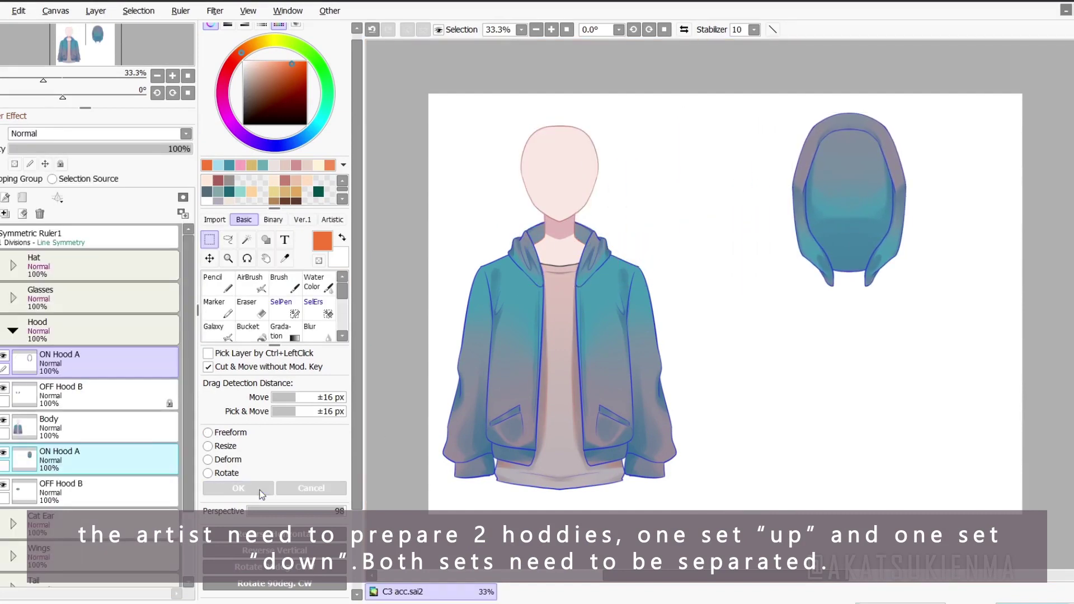
# Step: Select both OFF Hood B layers and move the lowered hood together off the jacket toward the empty canvas
pyautogui.click(122, 395)
pyautogui.keyDown('ctrl'); pyautogui.click(98, 484); pyautogui.keyUp('ctrl')
pyautogui.hotkey('ctrl', 't')
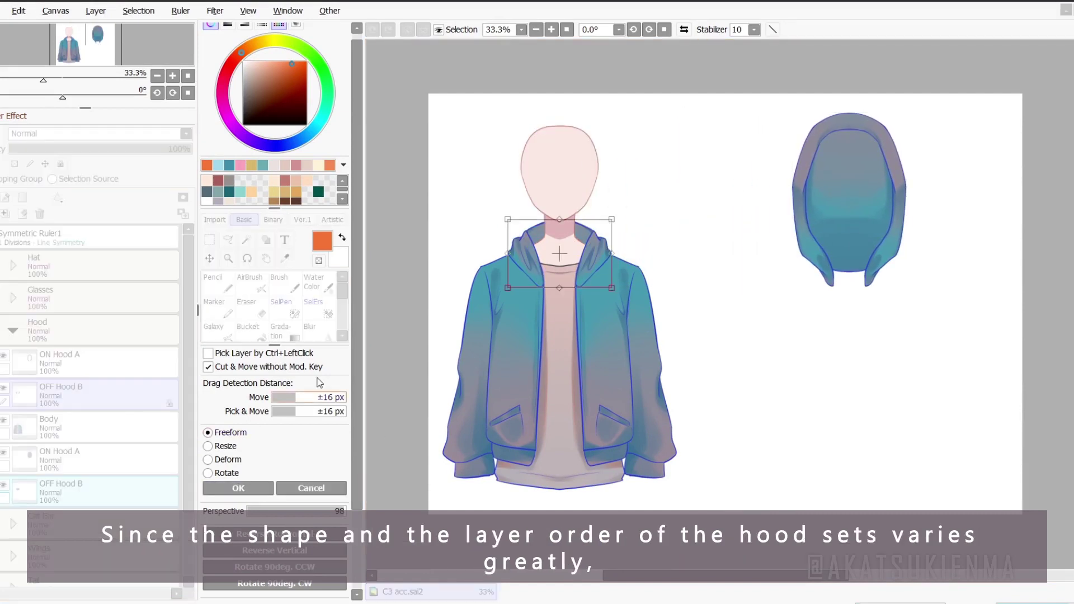
pyautogui.moveTo(550, 257); pyautogui.dragTo(706, 260)
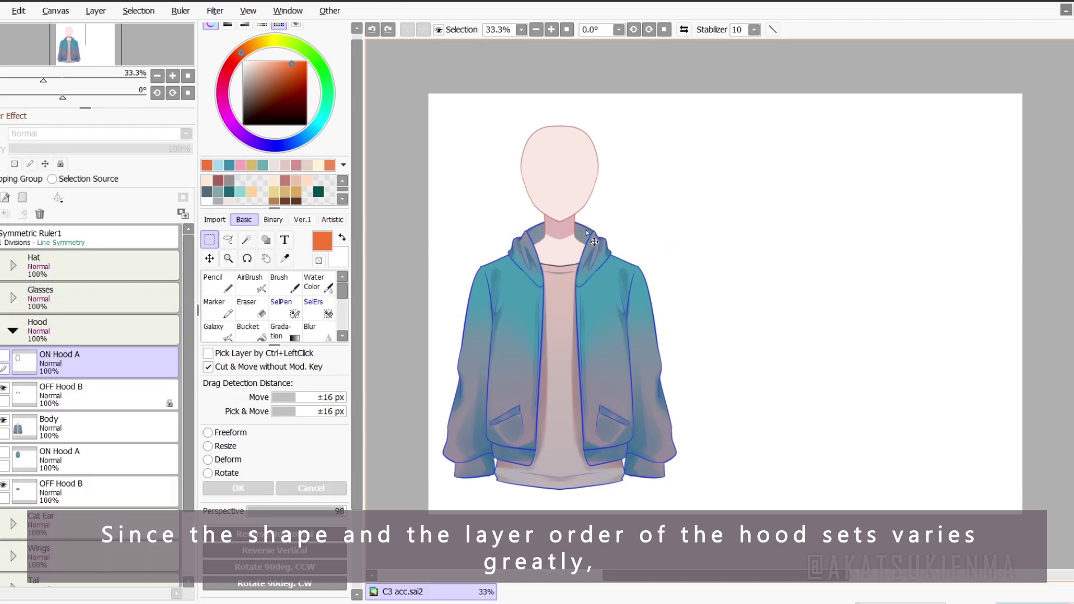
# Step: Move the back and front pieces of OFF Hood B and of the re-shown ON Hood A separately away from the jacket
pyautogui.moveTo(594, 241); pyautogui.dragTo(657, 218)
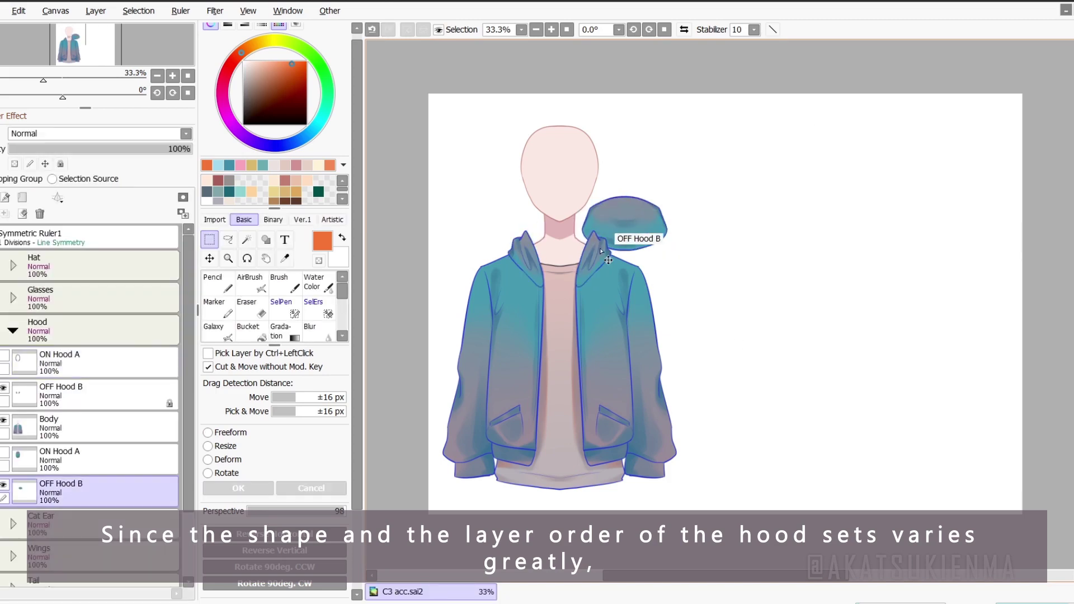
pyautogui.moveTo(608, 260); pyautogui.dragTo(761, 290)
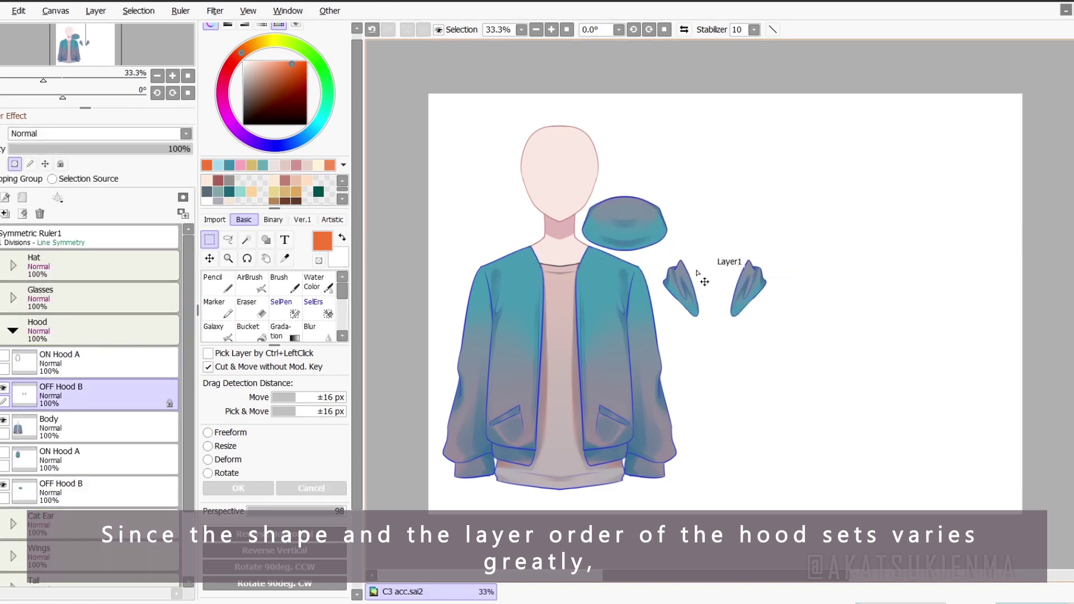
pyautogui.click(4, 356)
pyautogui.click(84, 457)
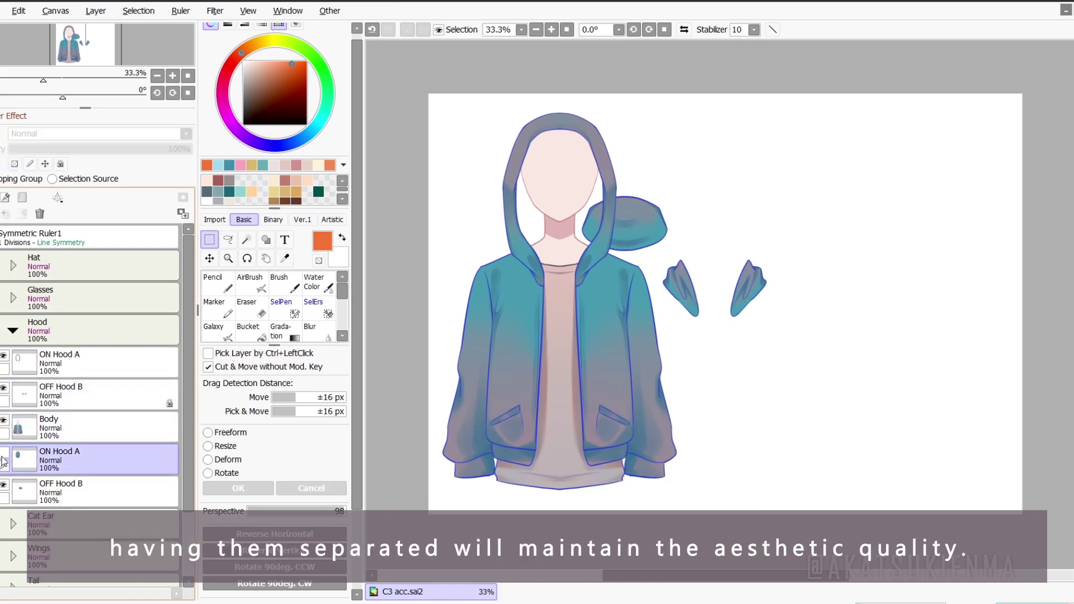
pyautogui.moveTo(609, 213); pyautogui.dragTo(935, 220)
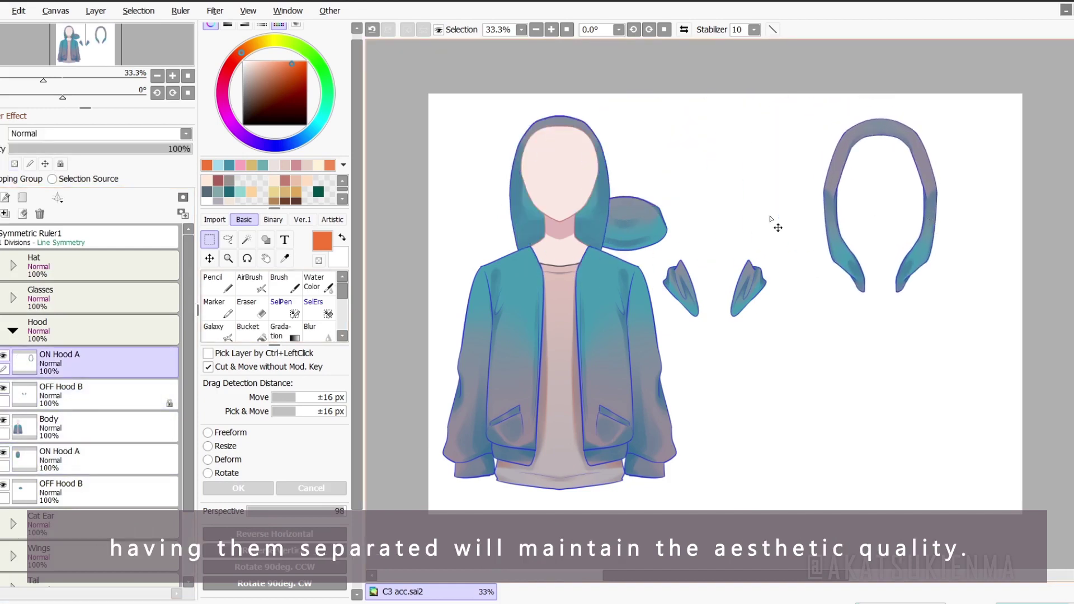
pyautogui.moveTo(611, 232); pyautogui.dragTo(800, 207)
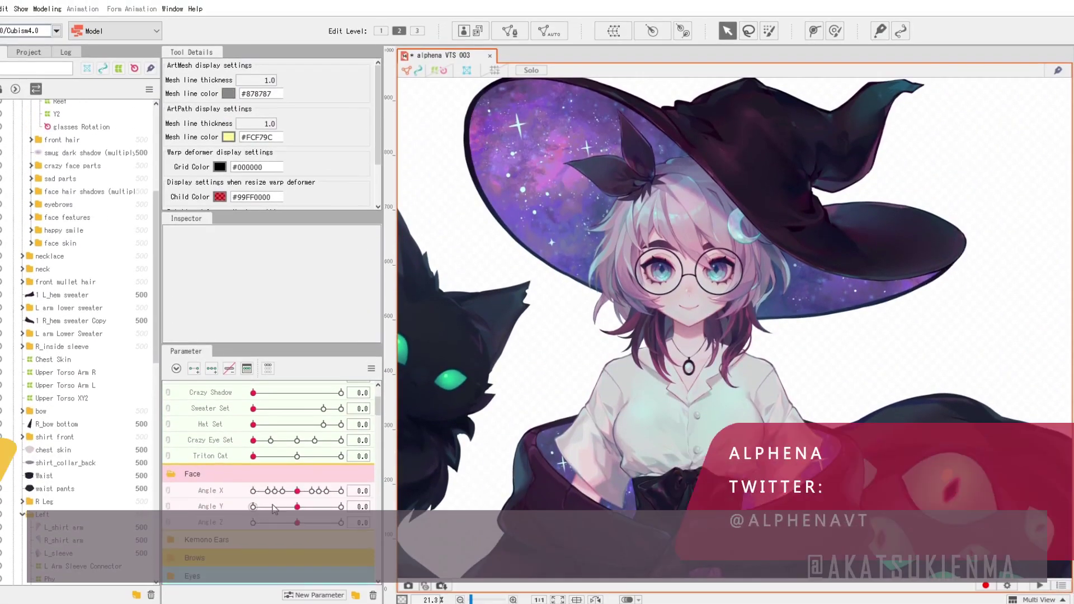
# Step: On the alphena model, select the glasses parts from middle glasses frame through L_lense and isolate them with Solo
pyautogui.moveTo(297, 492)
pyautogui.mouseDown()
pyautogui.moveTo(225, 495)
pyautogui.moveTo(324, 494)
pyautogui.moveTo(258, 507)
pyautogui.moveTo(341, 506)
pyautogui.moveTo(299, 507)
pyautogui.mouseUp()
pyautogui.scroll(5, 679, 288)
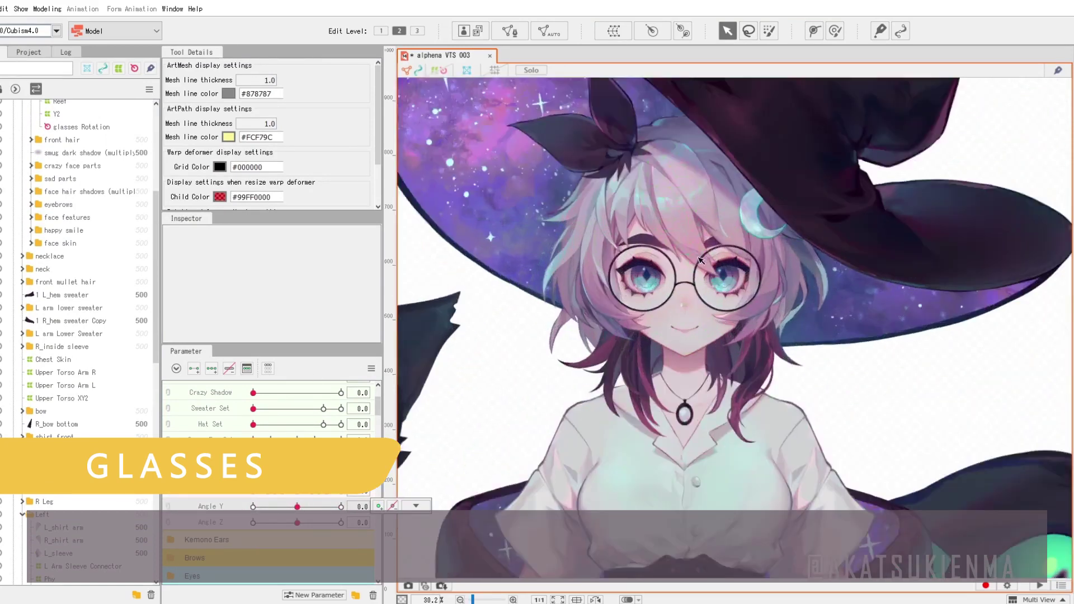
pyautogui.click(679, 304)
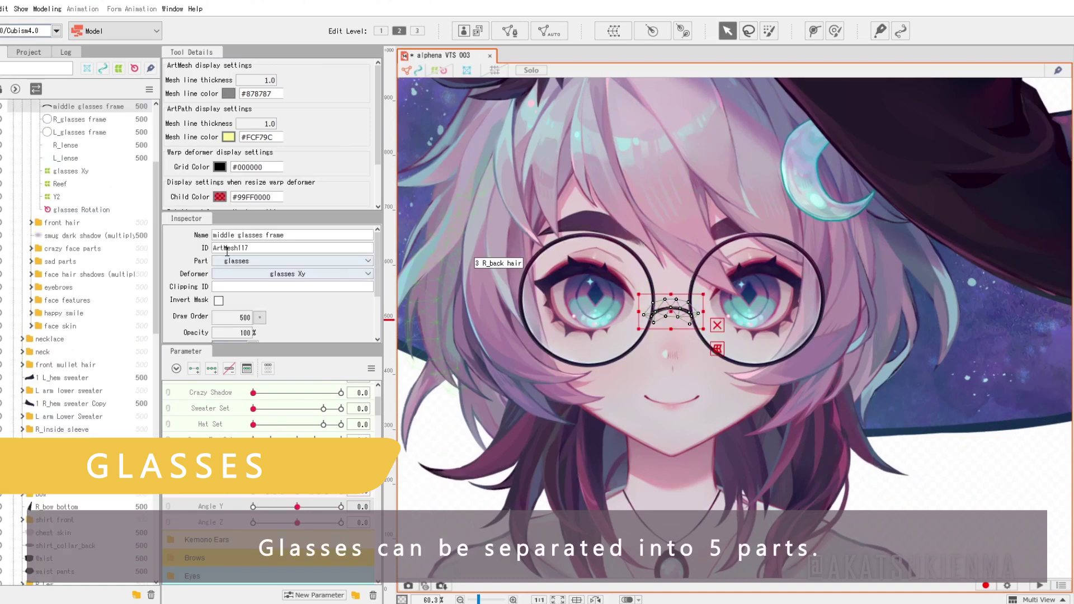
pyautogui.scroll(2, 106, 221)
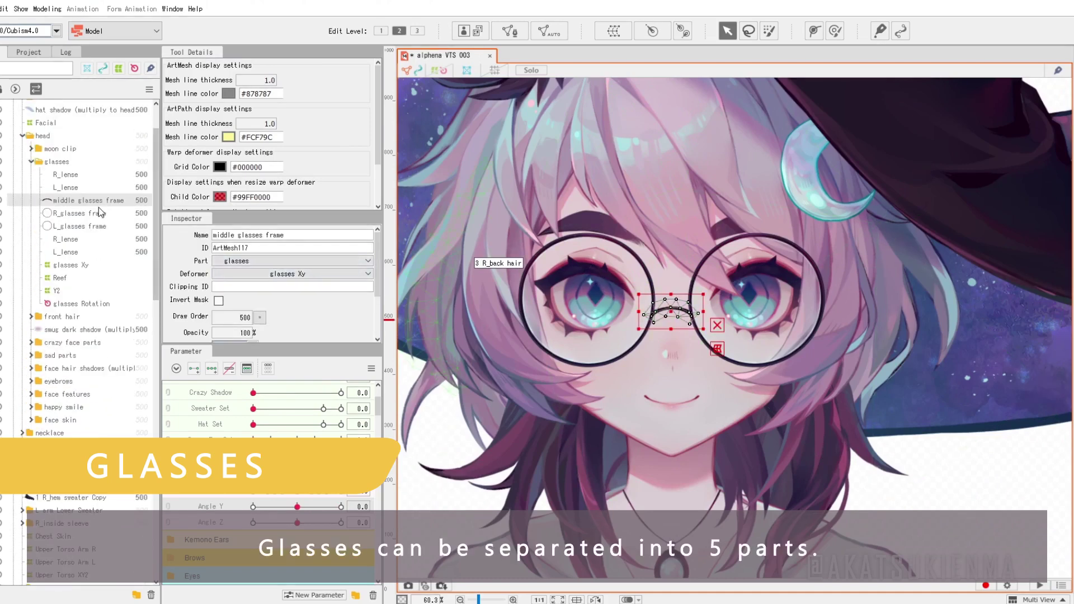
pyautogui.keyDown('shift'); pyautogui.click(77, 252); pyautogui.keyUp('shift')
pyautogui.click(531, 70)
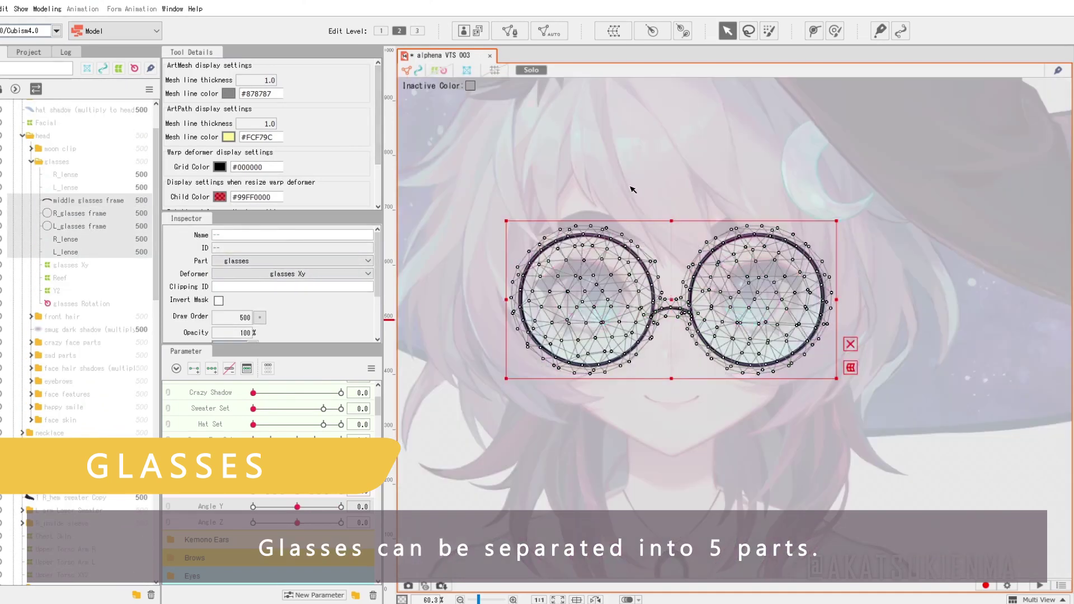
pyautogui.click(632, 190)
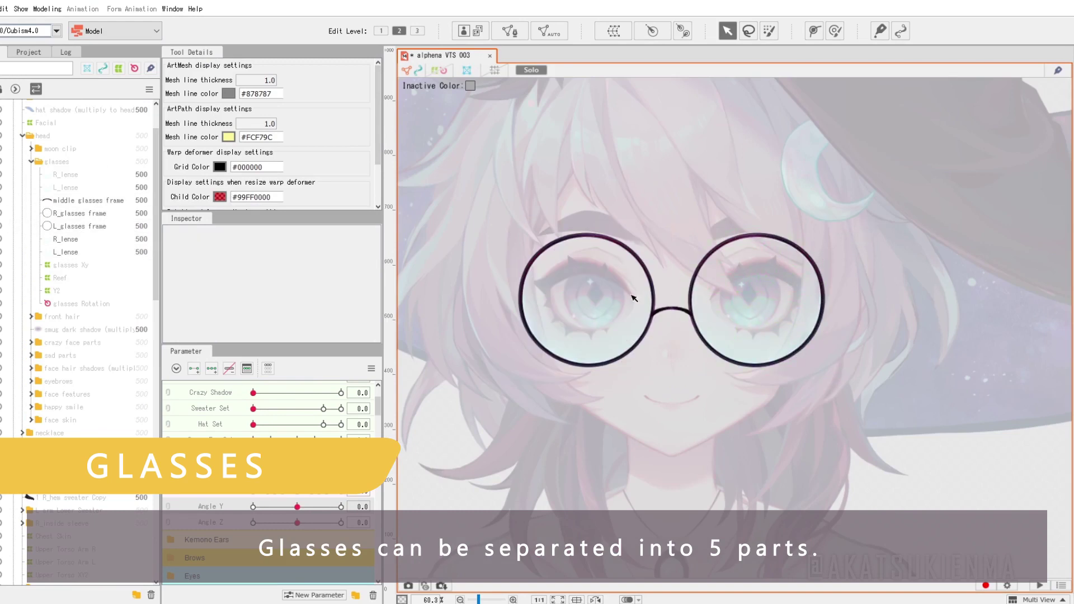
# Step: Move the nose bridge, R_glasses frame and L_glasses frame separately off the face to the area beside it
pyautogui.scroll(-2, 576, 296)
pyautogui.scroll(2, 668, 306)
pyautogui.click(648, 308)
pyautogui.moveTo(648, 308); pyautogui.dragTo(900, 314)
pyautogui.click(590, 268)
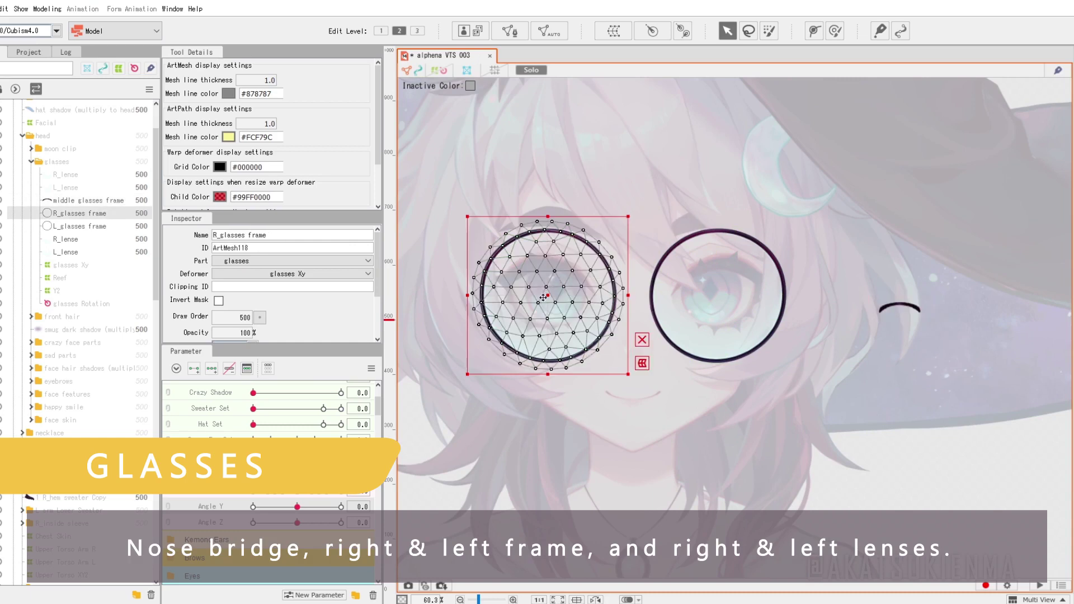
pyautogui.moveTo(541, 297); pyautogui.dragTo(866, 191)
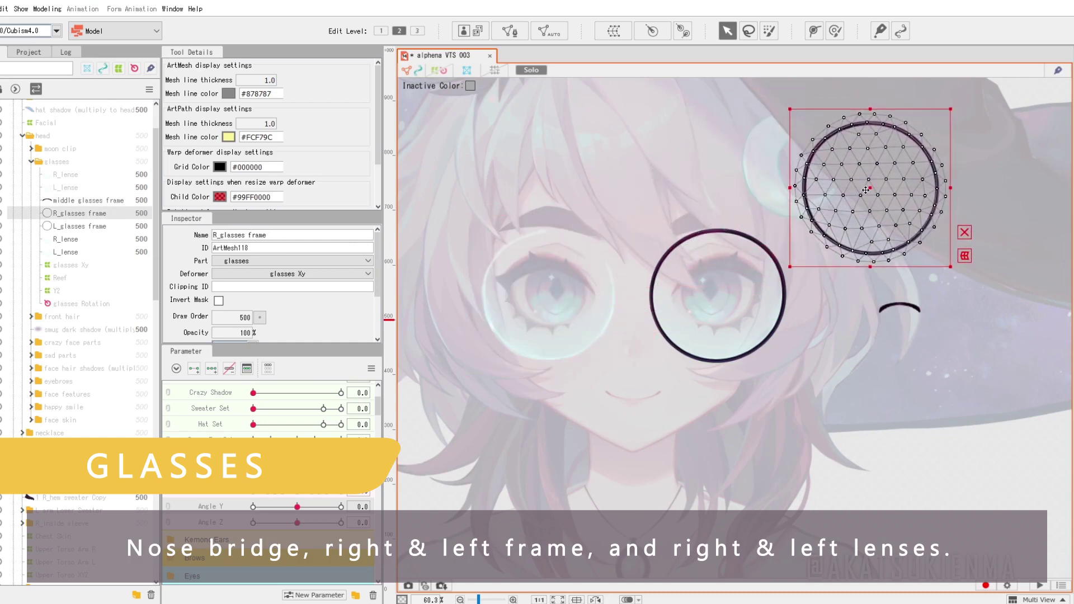
pyautogui.click(787, 299)
pyautogui.moveTo(724, 298); pyautogui.dragTo(1022, 189)
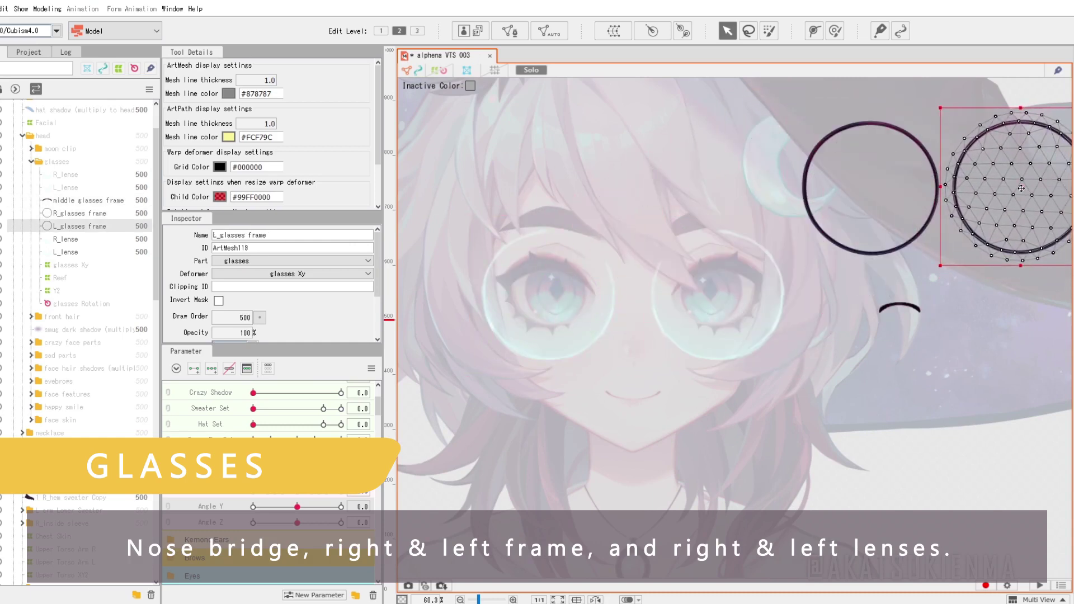
# Step: Move the R_lense and L_lense parts off the eyes to below the moved frames, and deselect them
pyautogui.click(911, 337)
pyautogui.click(583, 326)
pyautogui.moveTo(585, 330); pyautogui.dragTo(794, 431)
pyautogui.click(727, 331)
pyautogui.moveTo(717, 293); pyautogui.dragTo(992, 440)
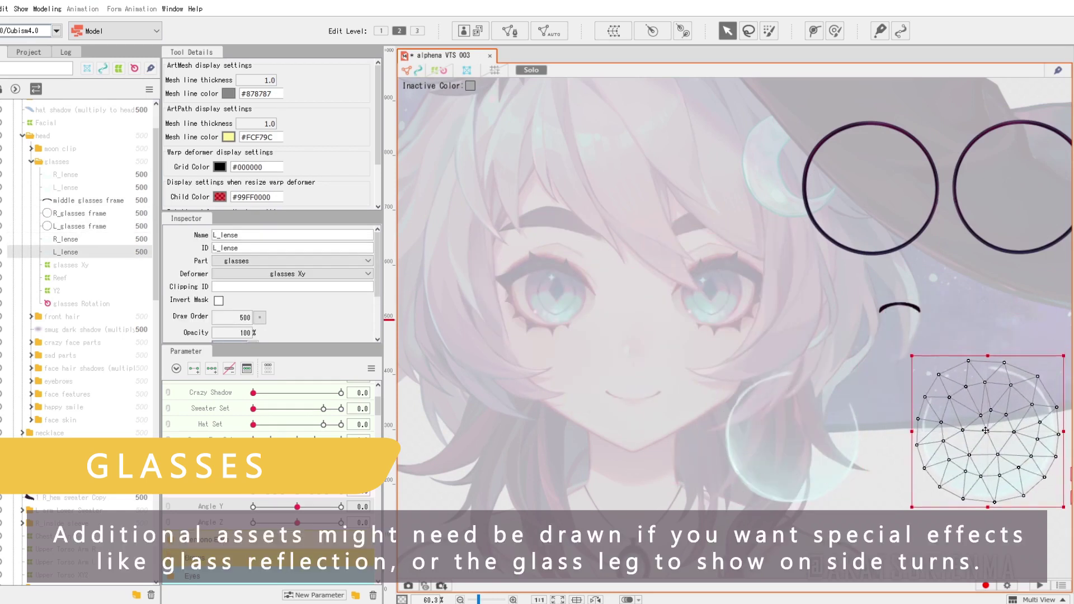
pyautogui.click(1009, 326)
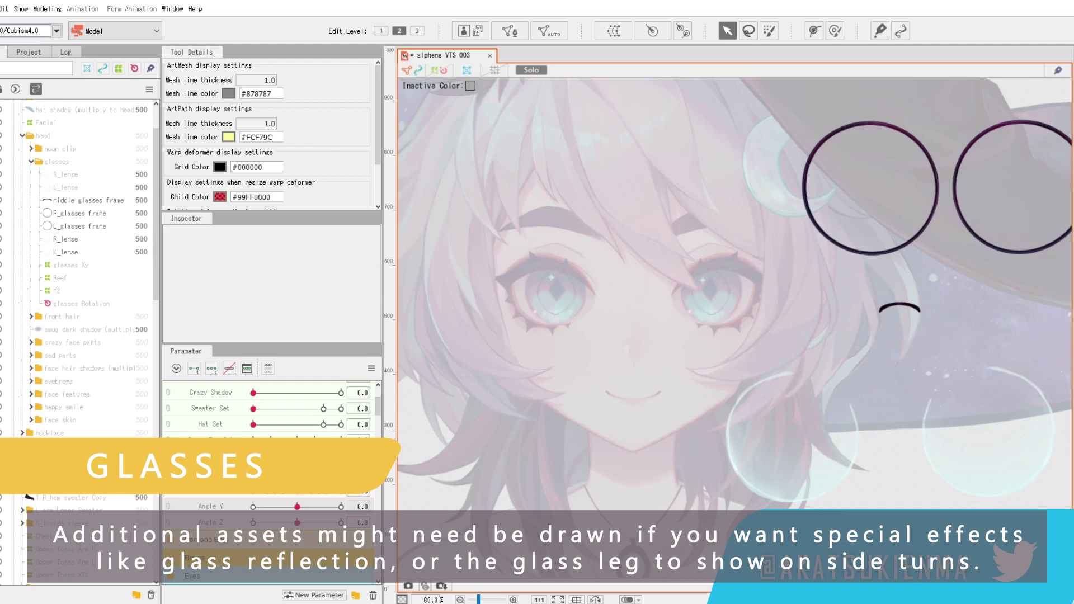
# Step: Undo all moves of the glasses parts to restore the assembled glasses on the face, and clear the selection
pyautogui.hotkey('ctrl', 'z')
pyautogui.hotkey('ctrl', 'z')
pyautogui.hotkey('ctrl', 'z')
pyautogui.hotkey('ctrl', 'z')
pyautogui.hotkey('ctrl', 'z')
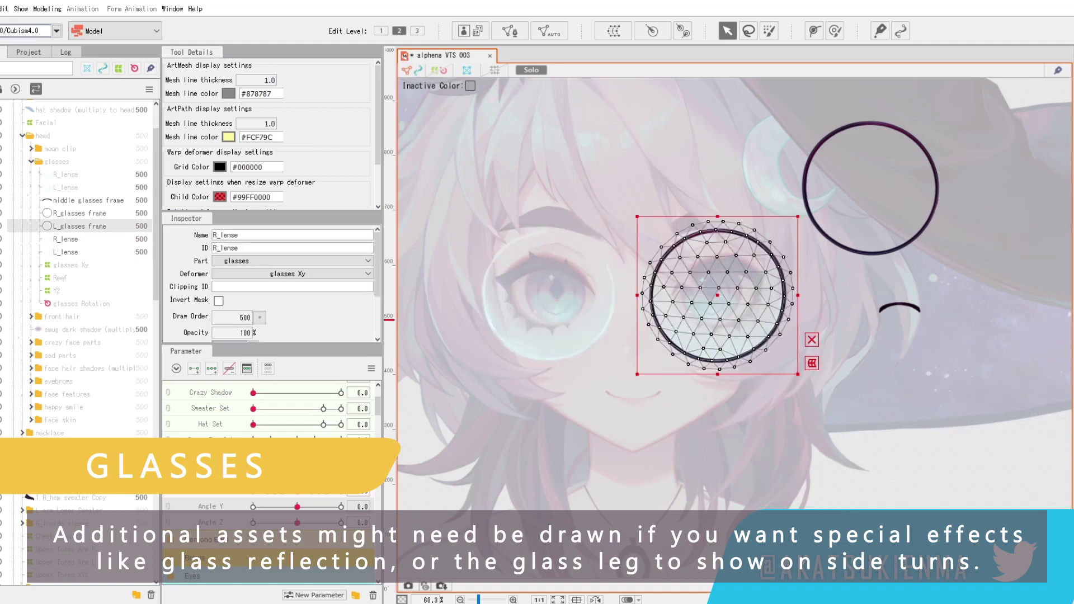
pyautogui.hotkey('ctrl', 'z')
pyautogui.click(958, 303)
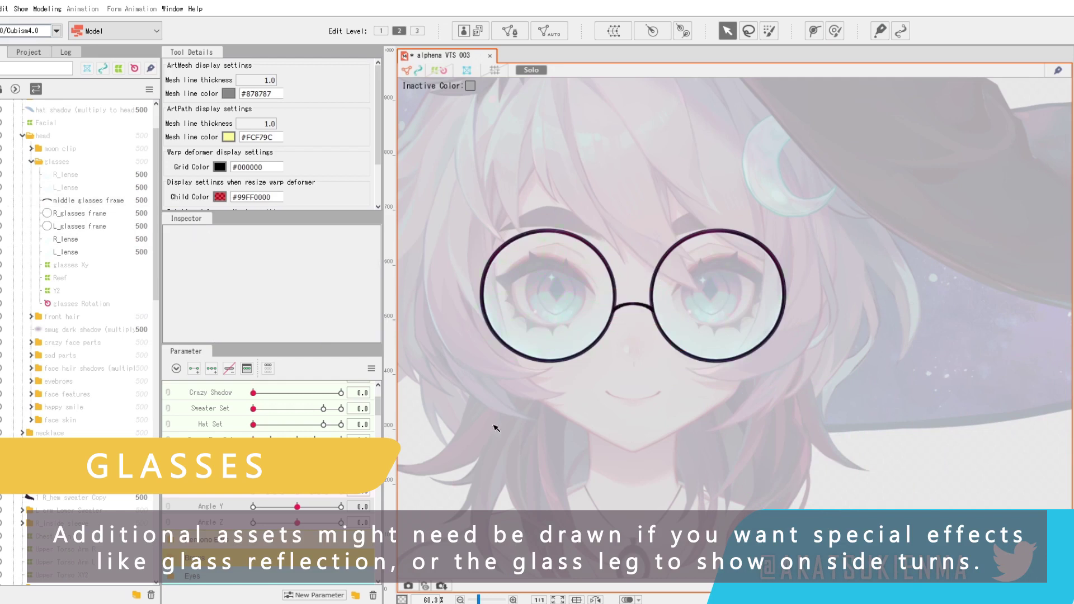
# Step: Turn the head slightly with Angle X to examine the glasses, and switch off Solo display
pyautogui.moveTo(289, 492)
pyautogui.mouseDown()
pyautogui.moveTo(268, 492)
pyautogui.moveTo(342, 492)
pyautogui.moveTo(269, 495)
pyautogui.moveTo(290, 494)
pyautogui.mouseUp()
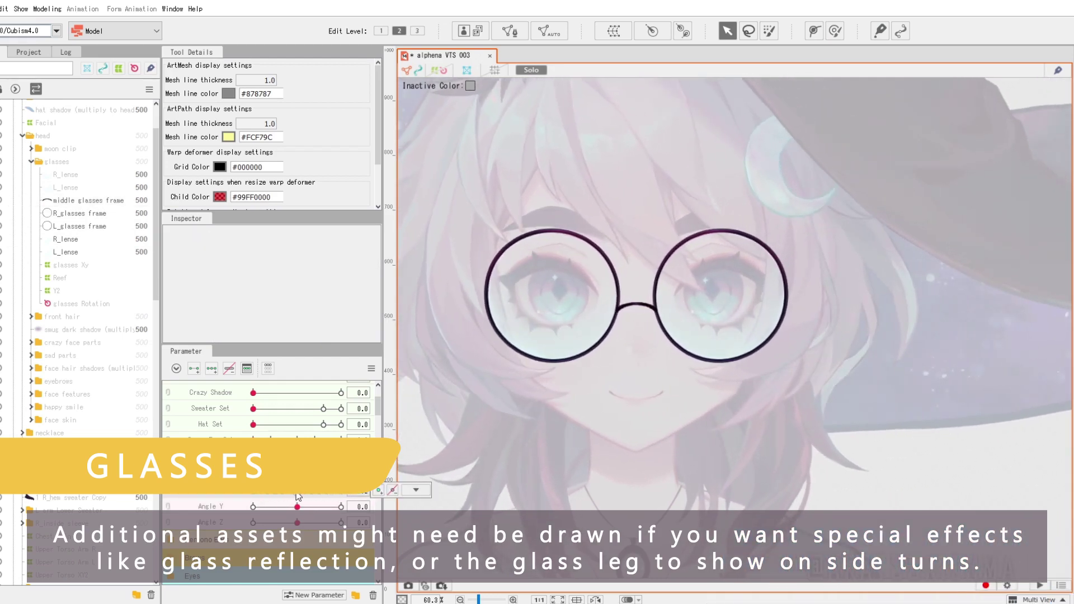
pyautogui.click(416, 490)
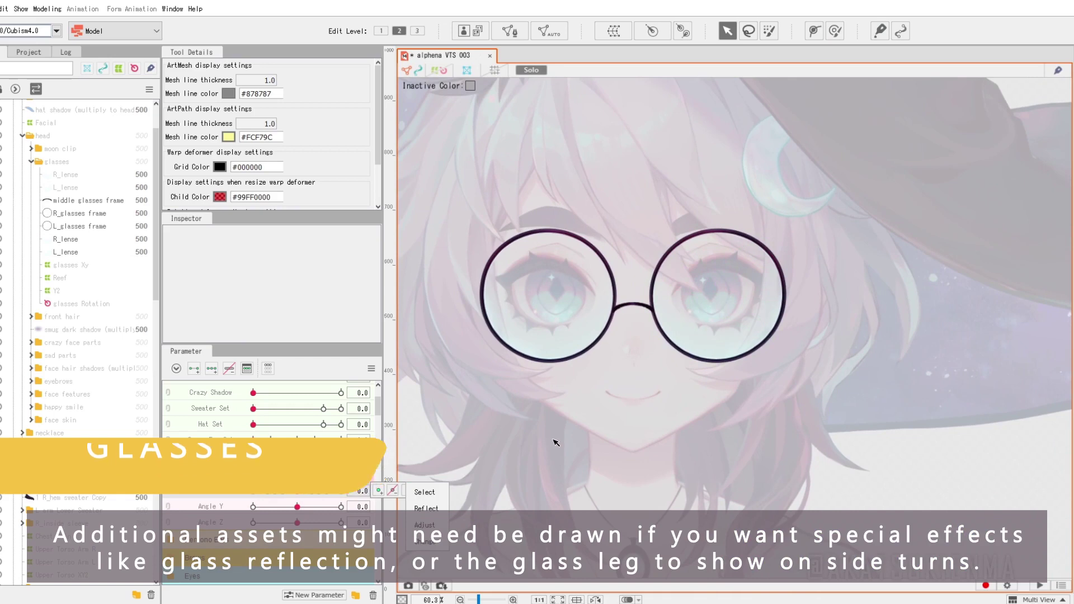
pyautogui.click(531, 69)
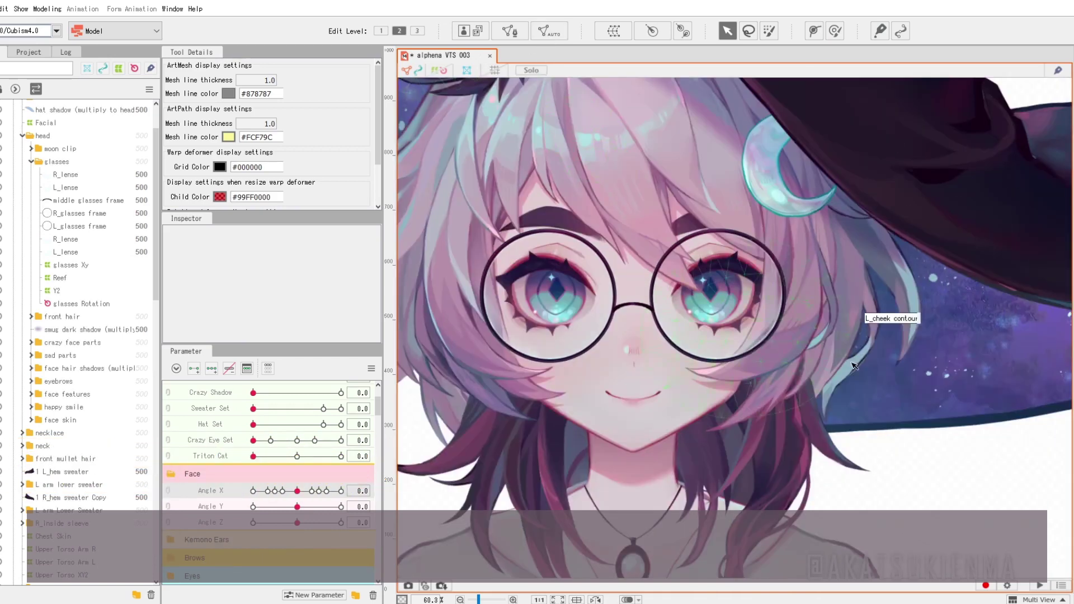
# Step: Switch to PaintTool SAI, expand the Glasses group, show the Glass_Leg_L and Glass_Leg_R layers, and select Glass_Leg_L
pyautogui.scroll(-3, 898, 426)
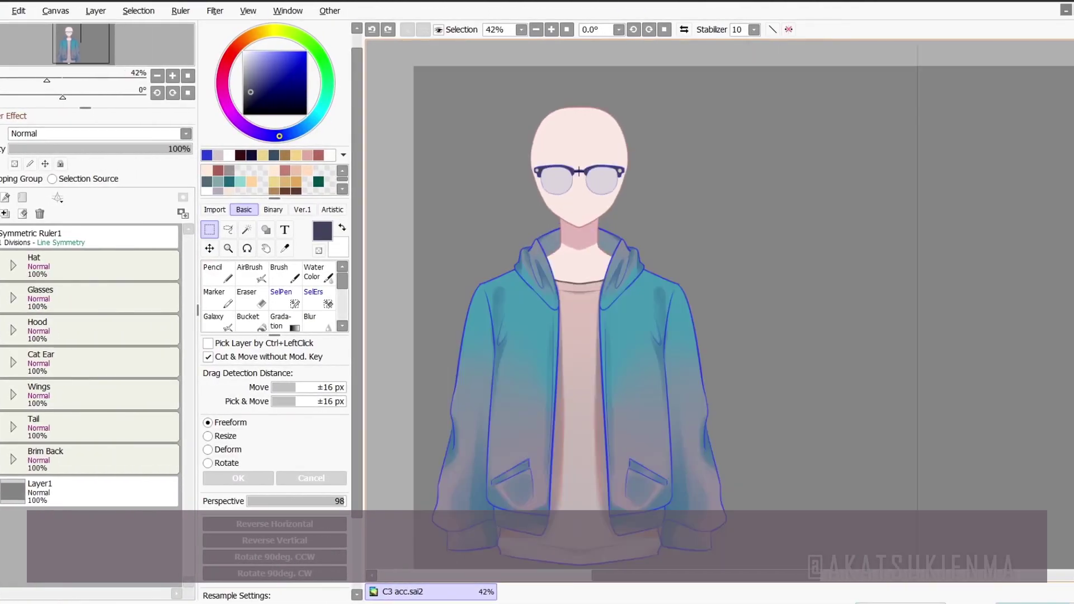
pyautogui.scroll(5, 579, 170)
pyautogui.click(12, 298)
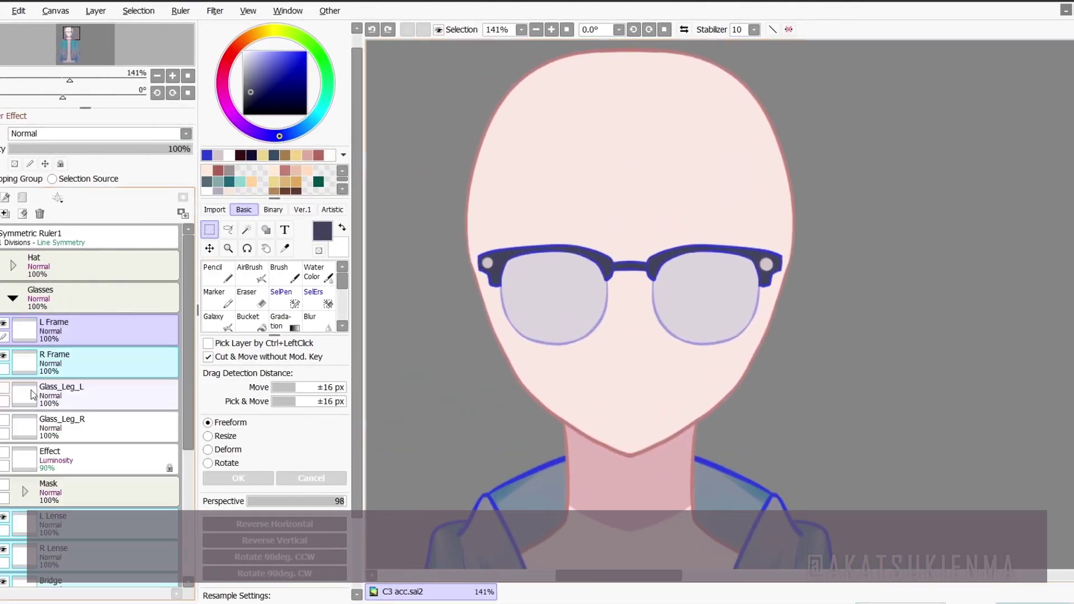
pyautogui.click(4, 388)
pyautogui.click(4, 420)
pyautogui.click(84, 395)
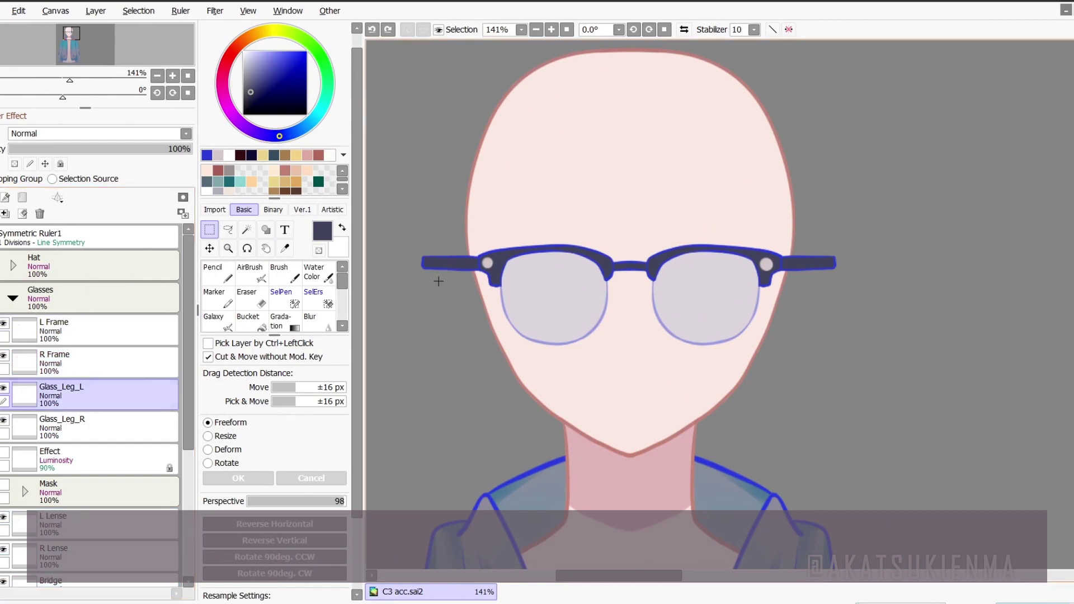
# Step: Shorten the Glass_Leg_R artwork toward the frame with a Freeform transform and apply it
pyautogui.moveTo(447, 265); pyautogui.dragTo(431, 281)
pyautogui.hotkey('ctrl', 'z')
pyautogui.hotkey('ctrl', 'z')
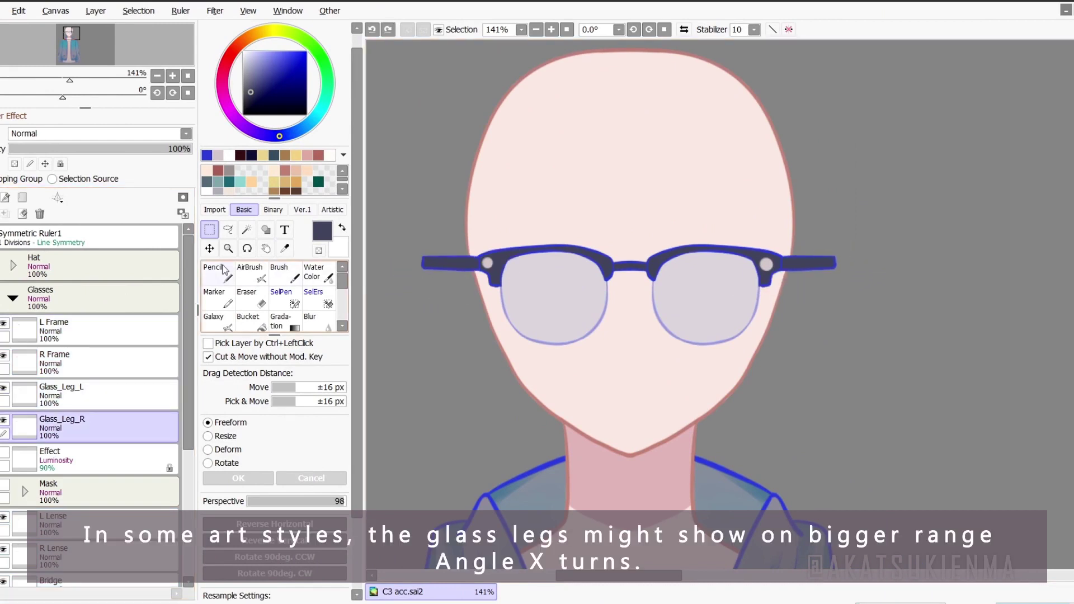
pyautogui.hotkey('ctrl', 't')
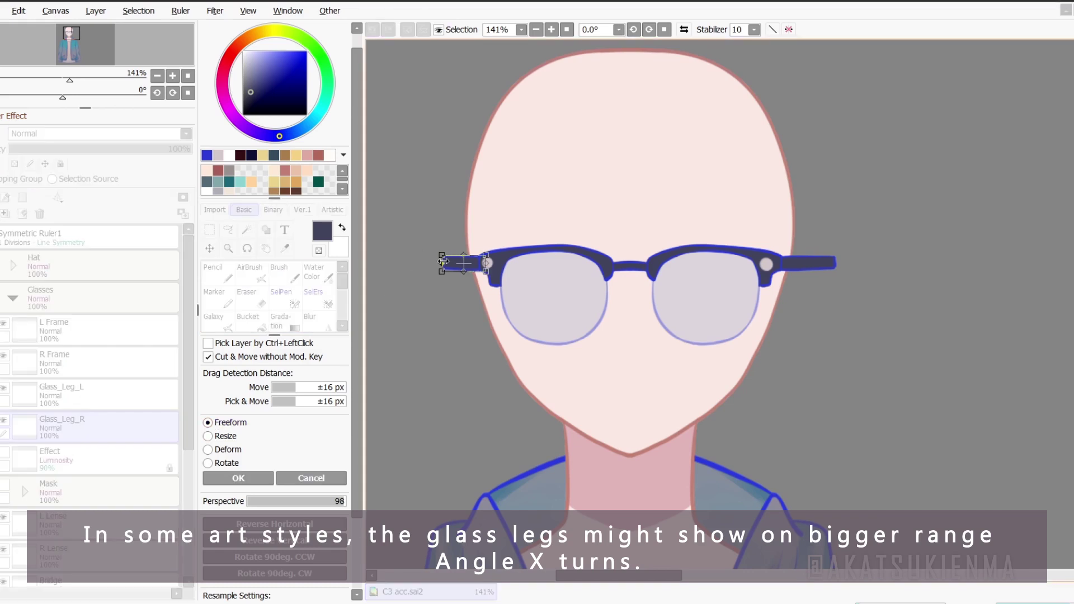
pyautogui.press('Return')
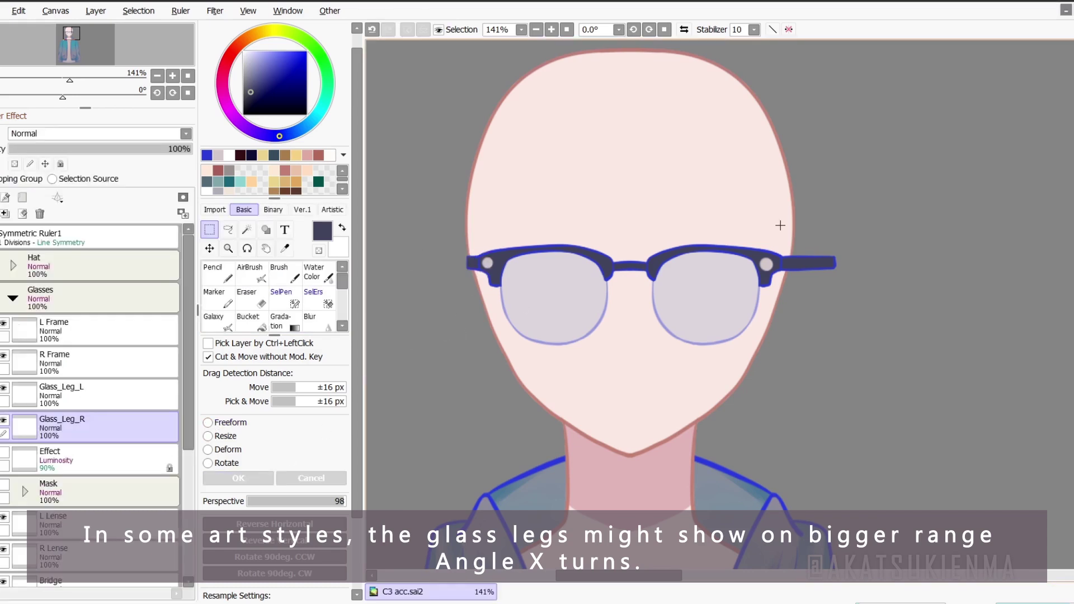
# Step: Try to stretch the Glass_Leg_L artwork outward from the frame with a Freeform transform, and cancel it
pyautogui.keyDown('ctrl'); pyautogui.click(799, 265); pyautogui.keyUp('ctrl')
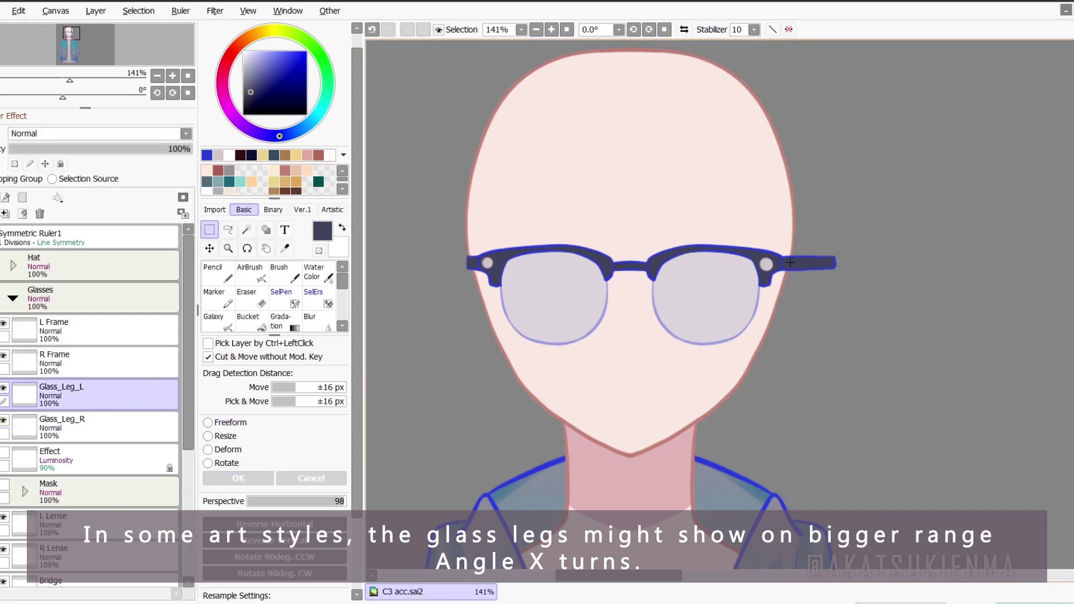
pyautogui.click(249, 420)
pyautogui.moveTo(841, 263); pyautogui.dragTo(897, 263)
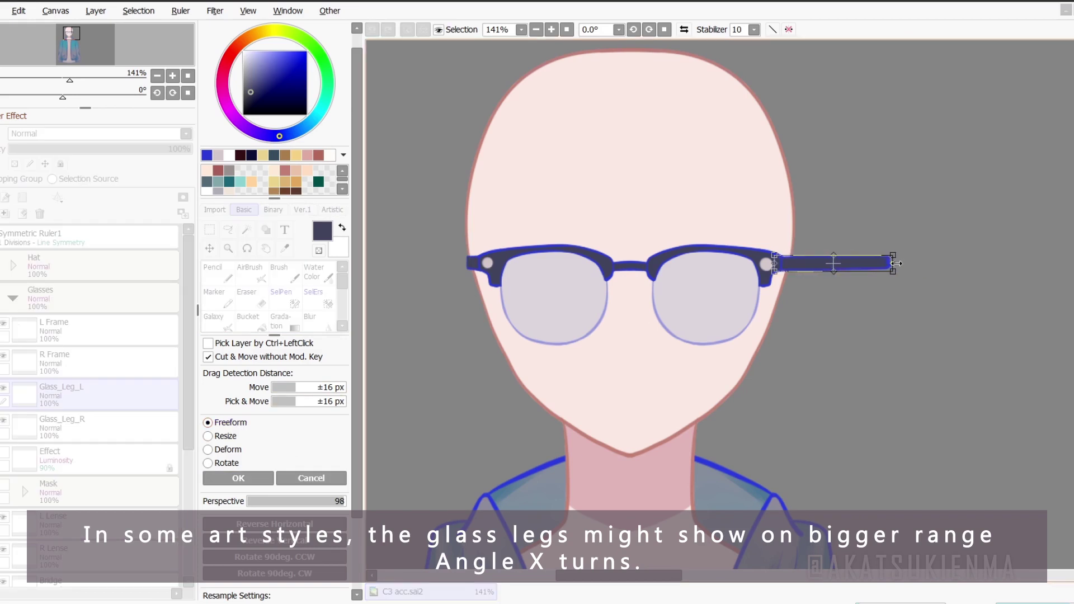
pyautogui.click(329, 478)
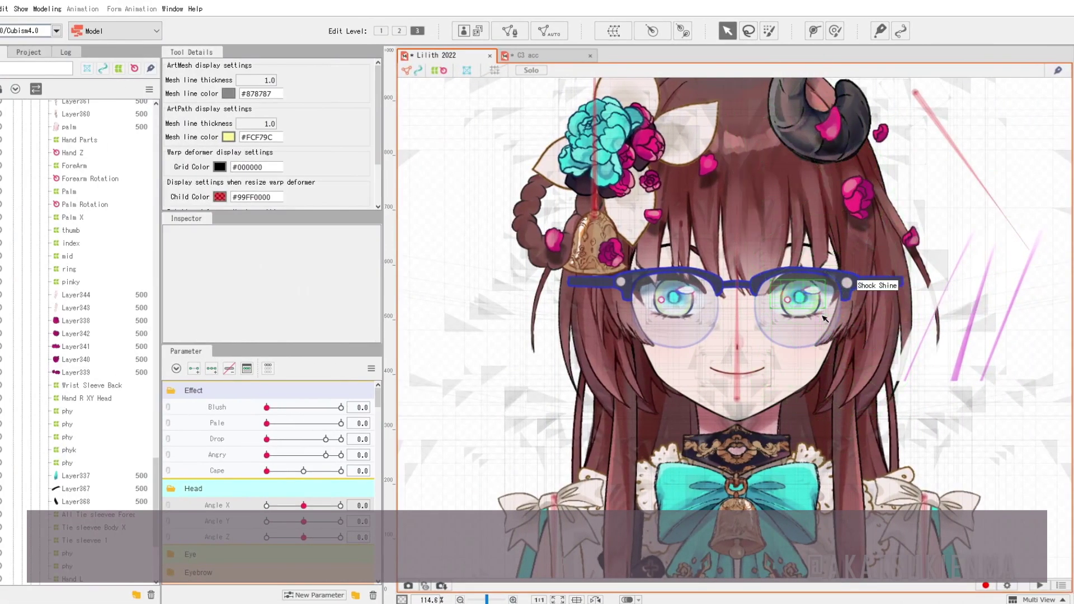
# Step: In Live2D Cubism, create a warp deformer named "X leg Glasses" as the parent of Glass_Leg_R in the Glasses part
pyautogui.moveTo(298, 516); pyautogui.dragTo(260, 514)
pyautogui.click(304, 505)
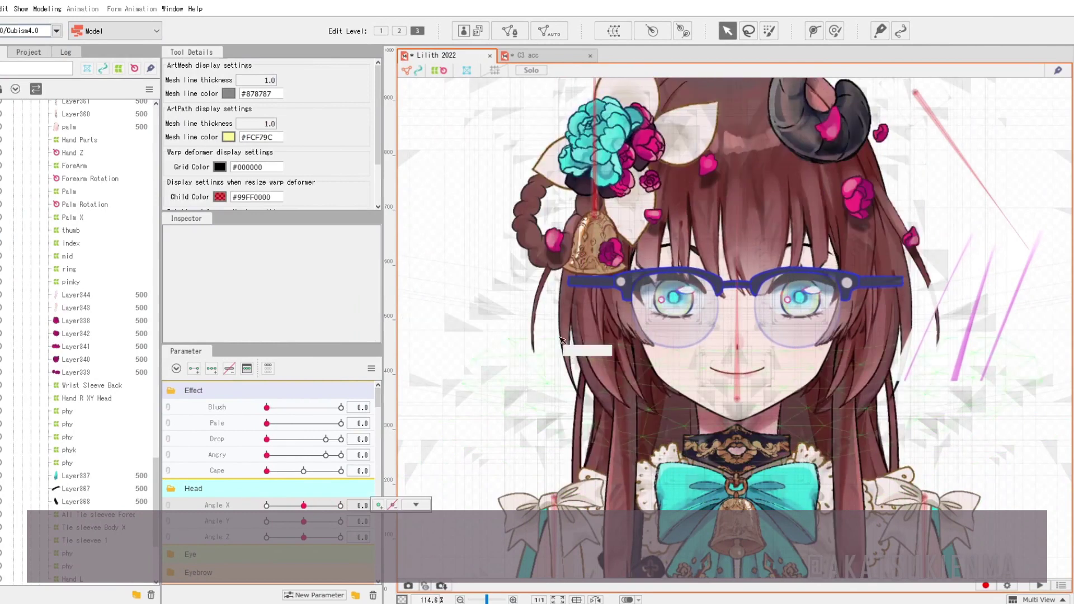
pyautogui.click(584, 290)
pyautogui.click(609, 33)
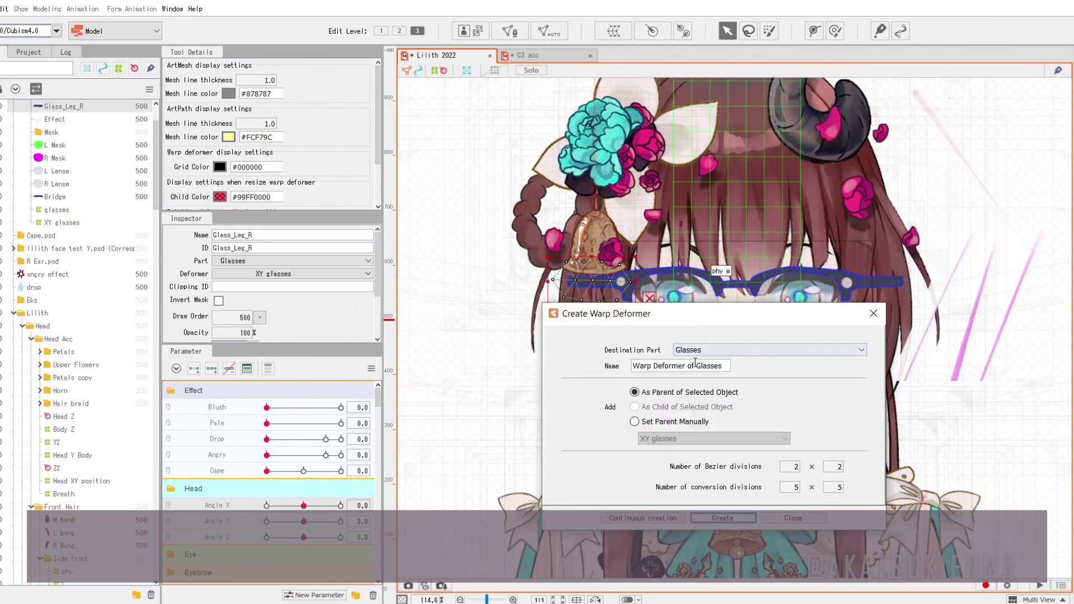
pyautogui.write('X')
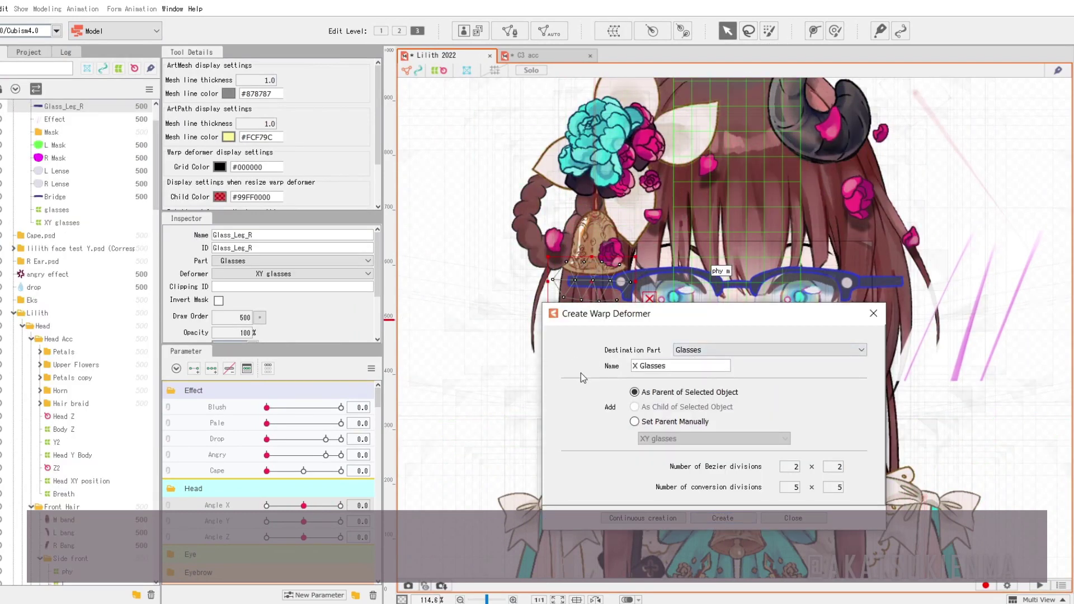
pyautogui.write('leg')
pyautogui.click(728, 519)
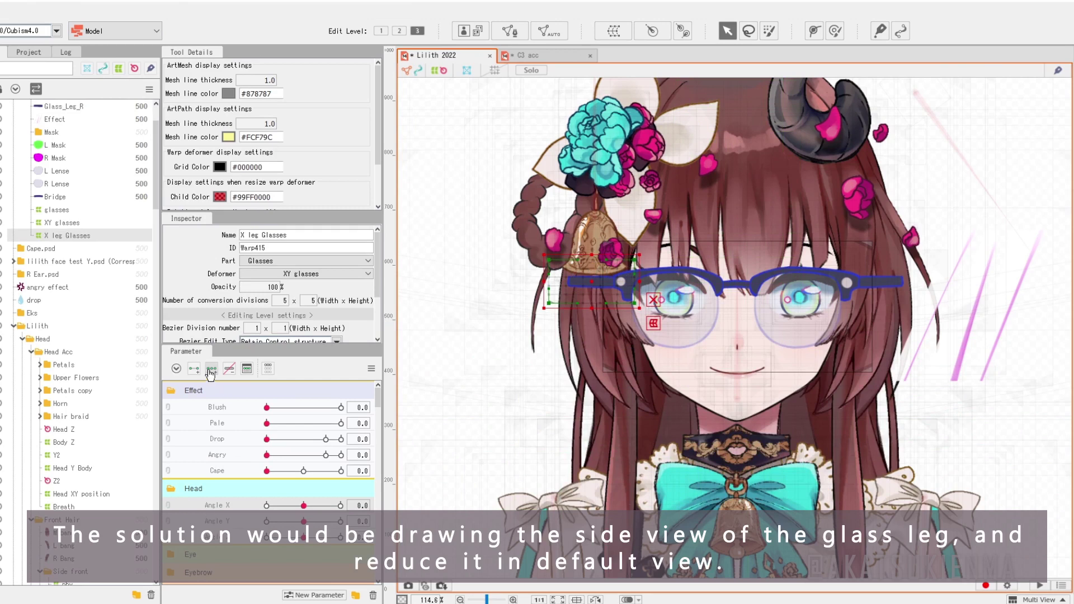
# Step: Key the X leg Glasses deformer on Angle X, narrowing it toward the frame at 0 and -30, and deselect it
pyautogui.moveTo(309, 511)
pyautogui.mouseDown()
pyautogui.moveTo(351, 508)
pyautogui.moveTo(305, 508)
pyautogui.mouseUp()
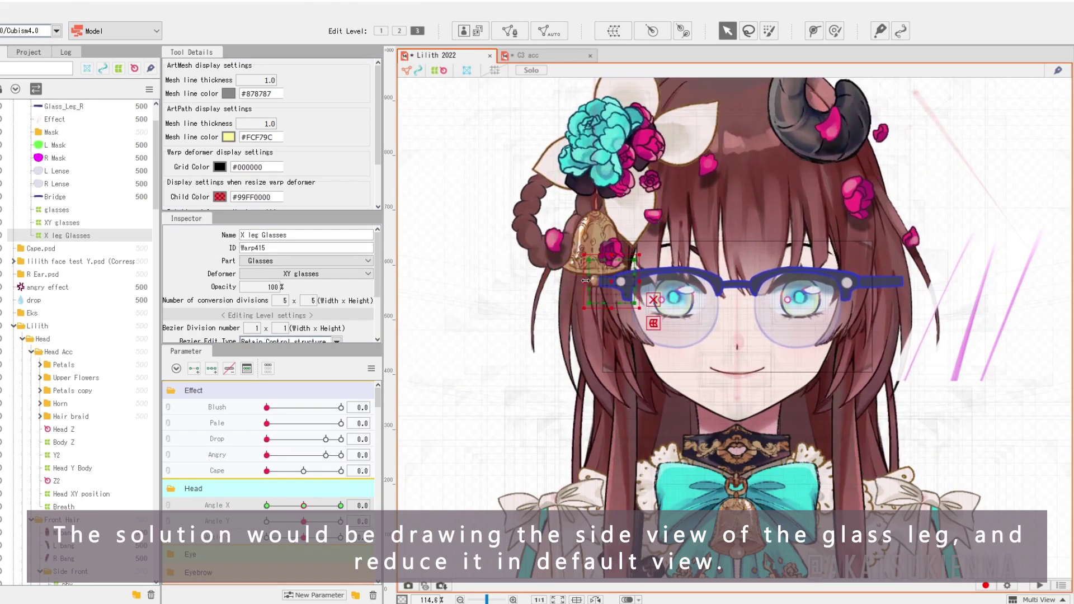
pyautogui.moveTo(336, 506); pyautogui.dragTo(264, 507)
pyautogui.moveTo(524, 286); pyautogui.dragTo(546, 283)
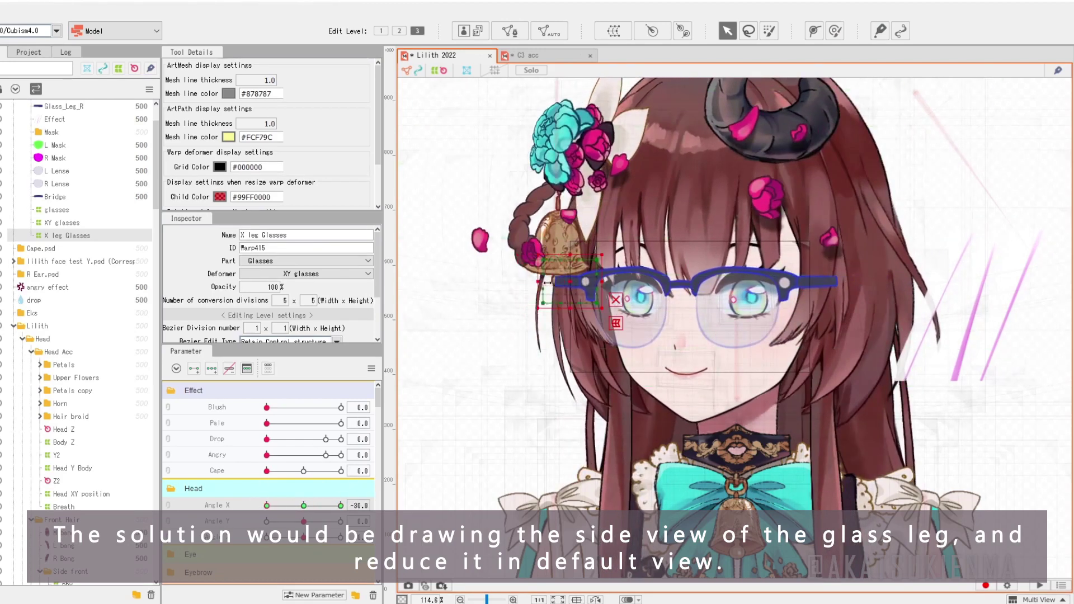
pyautogui.moveTo(302, 507); pyautogui.dragTo(342, 507)
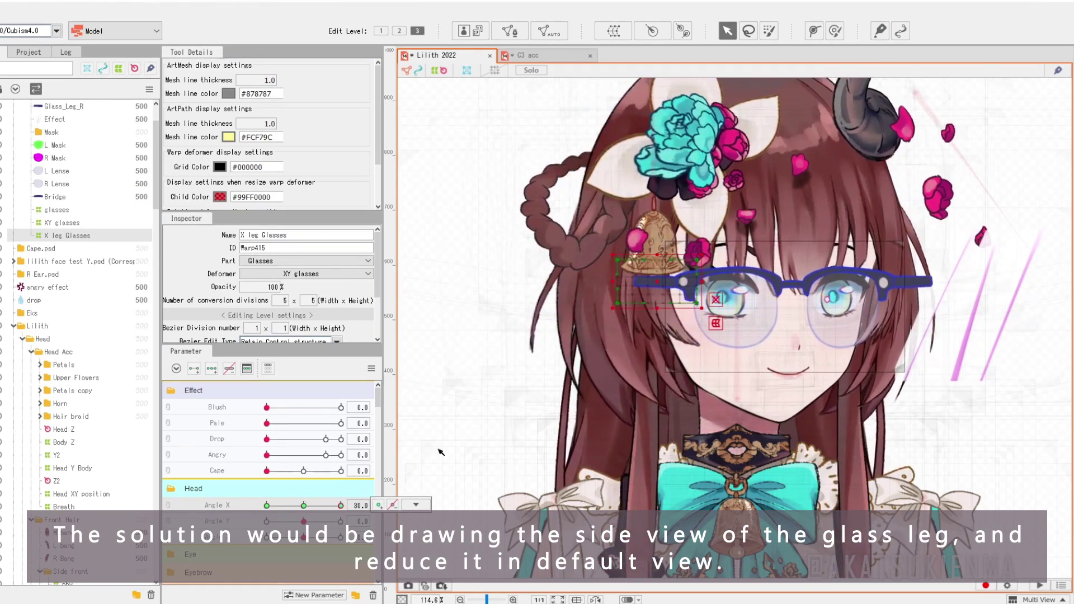
pyautogui.click(492, 358)
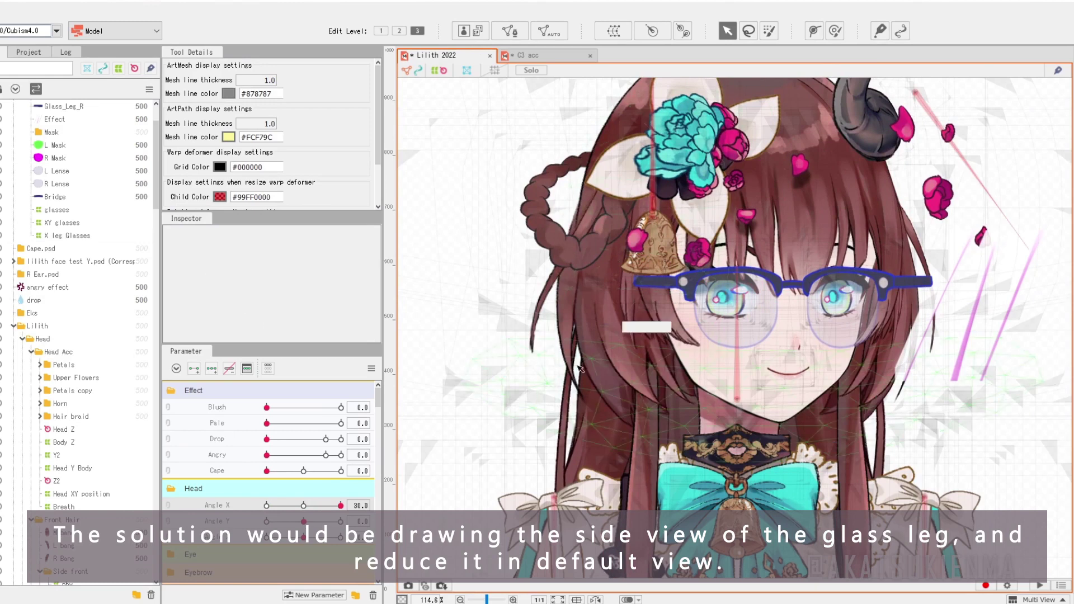
# Step: Create a warp deformer named "L Leg Glasses" as the parent of Glass_Leg_L in the Glasses part
pyautogui.click(924, 282)
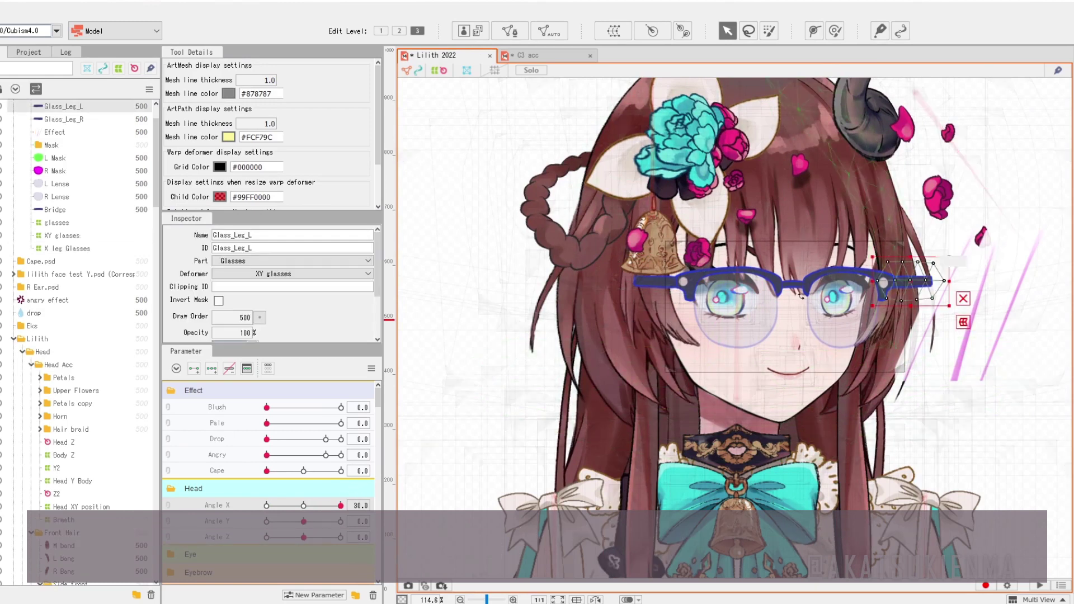
pyautogui.click(310, 510)
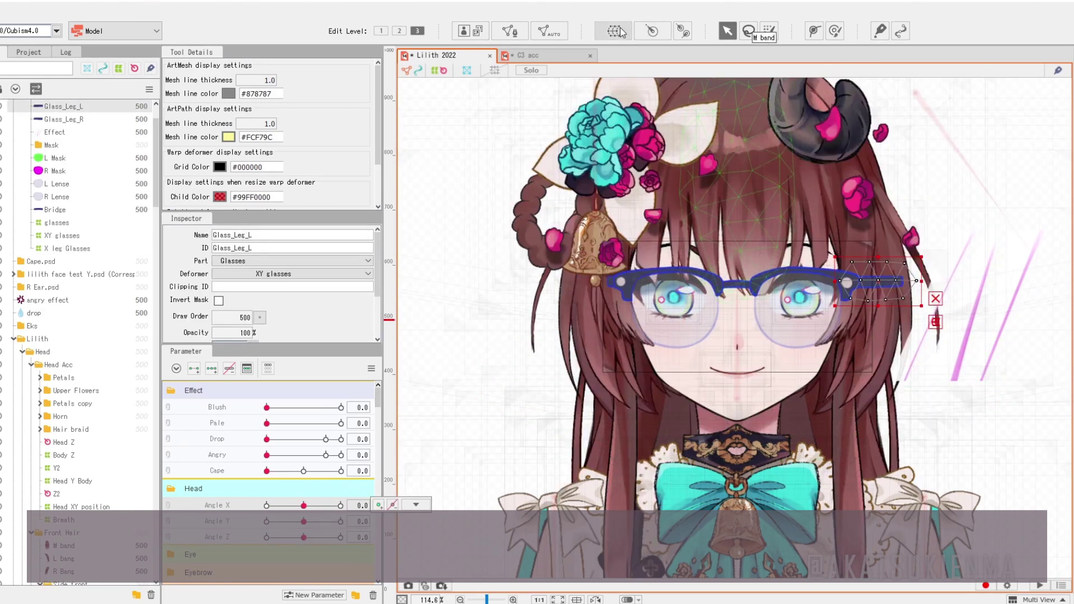
pyautogui.click(618, 31)
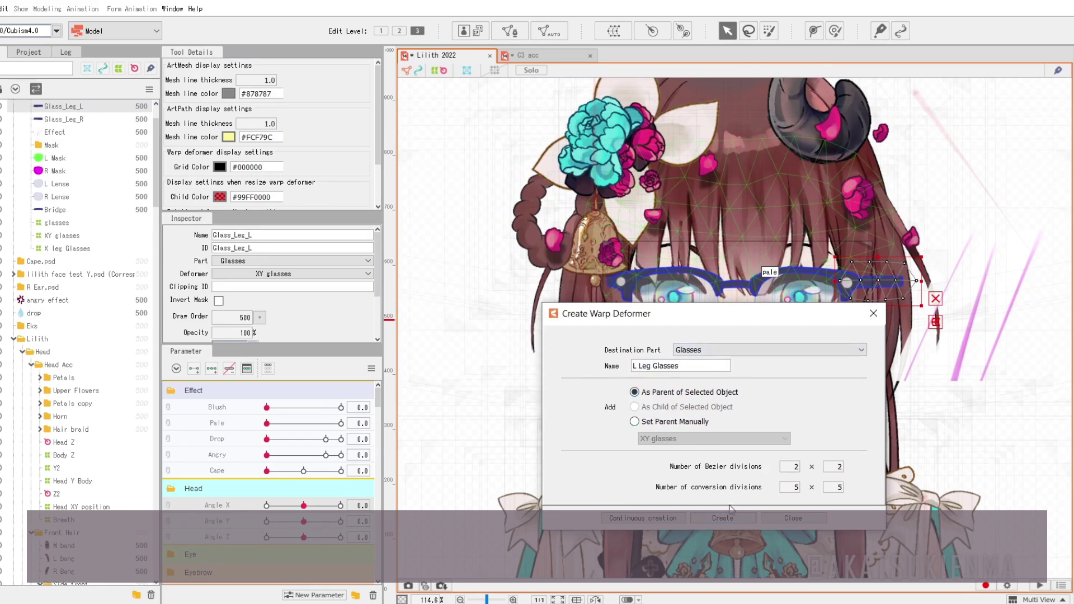
pyautogui.click(727, 517)
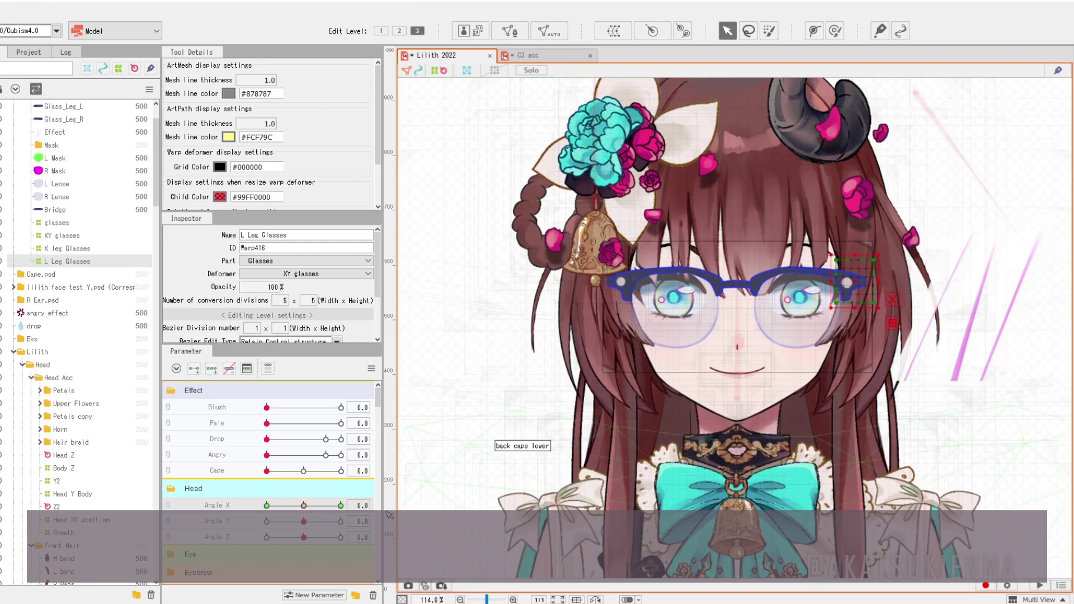
# Step: Narrow the L Leg Glasses deformer toward the frame at Angle X 30, and sweep the head turn to check it
pyautogui.click(340, 505)
pyautogui.moveTo(958, 285); pyautogui.dragTo(925, 285)
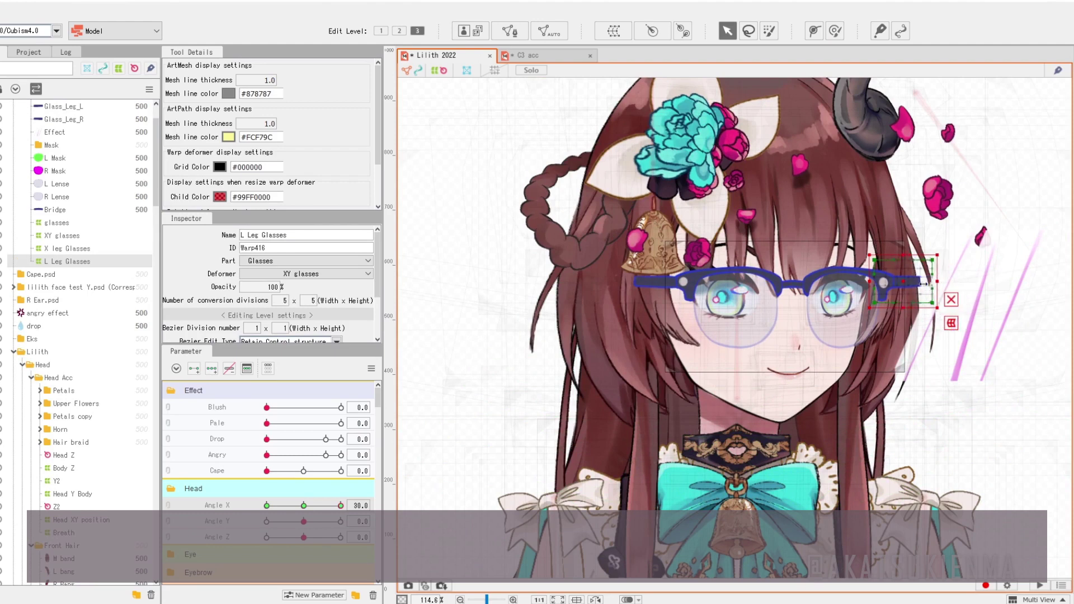
pyautogui.moveTo(340, 505); pyautogui.dragTo(249, 509)
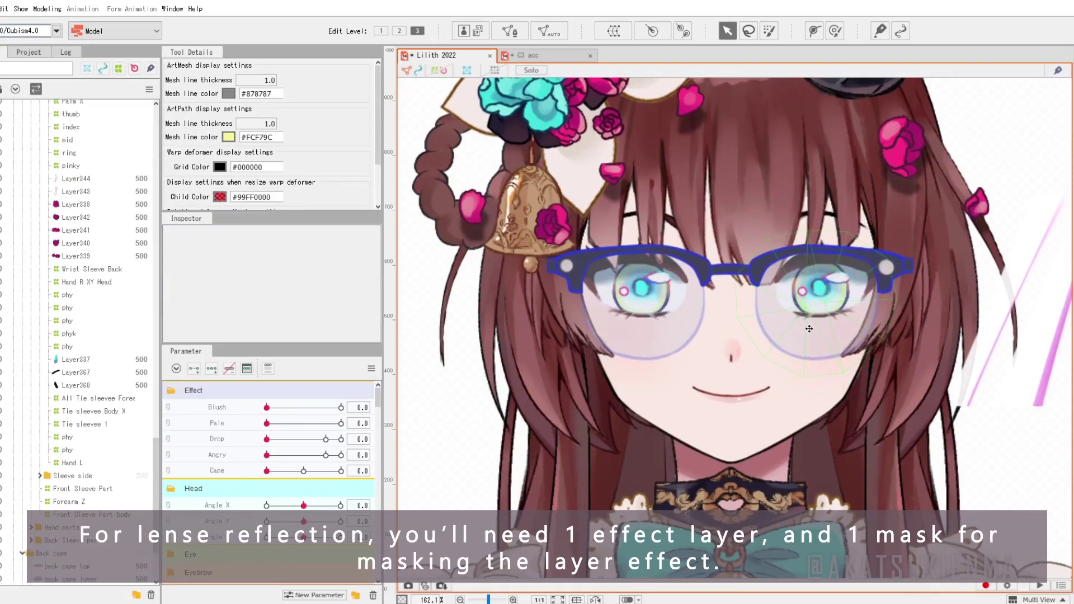
# Step: Show the L Mask and R Mask art meshes over the lenses, and set both masks' opacity to 0%
pyautogui.click(809, 328)
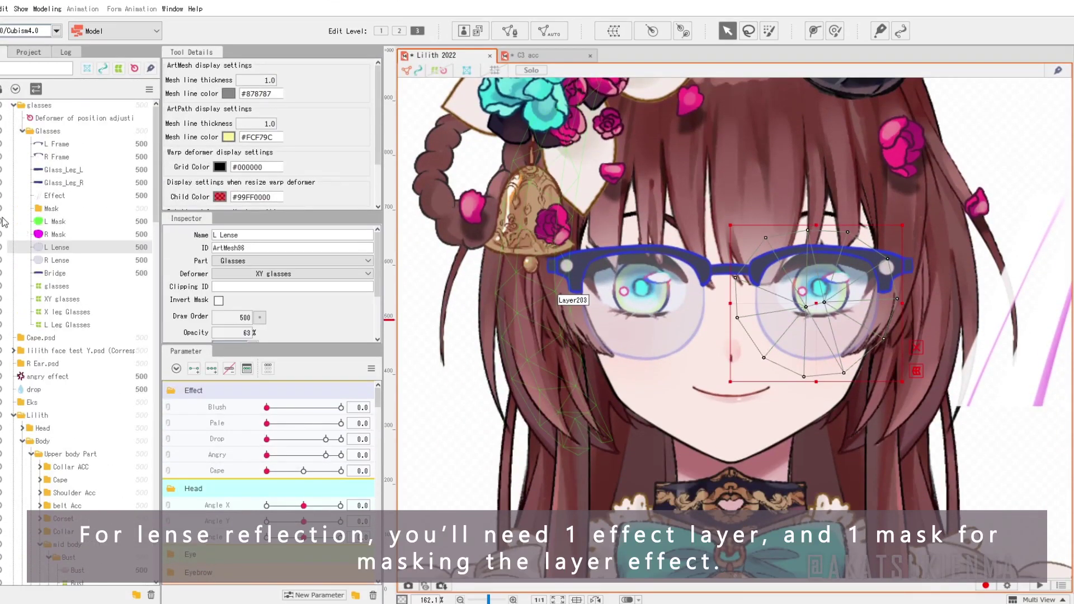
pyautogui.click(0, 222)
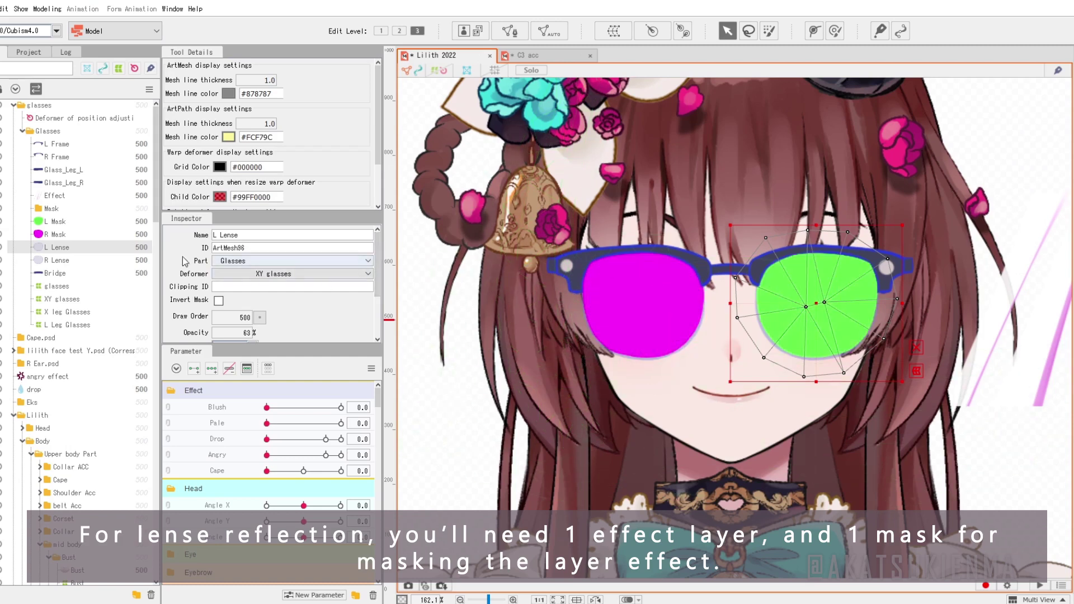
pyautogui.click(85, 222)
pyautogui.keyDown('ctrl'); pyautogui.click(58, 234); pyautogui.keyUp('ctrl')
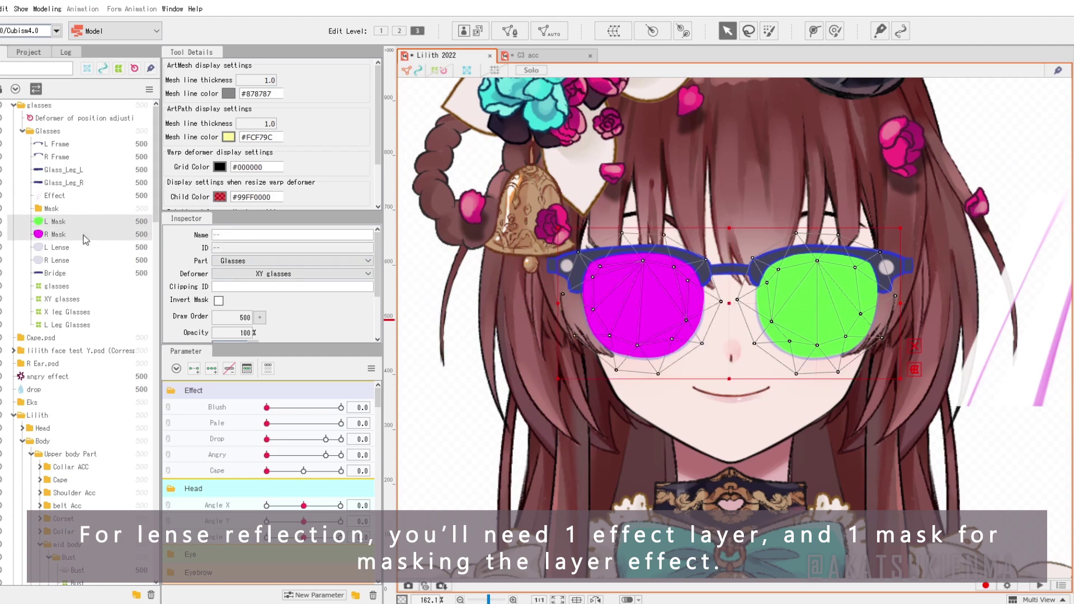
pyautogui.scroll(-2, 682, 327)
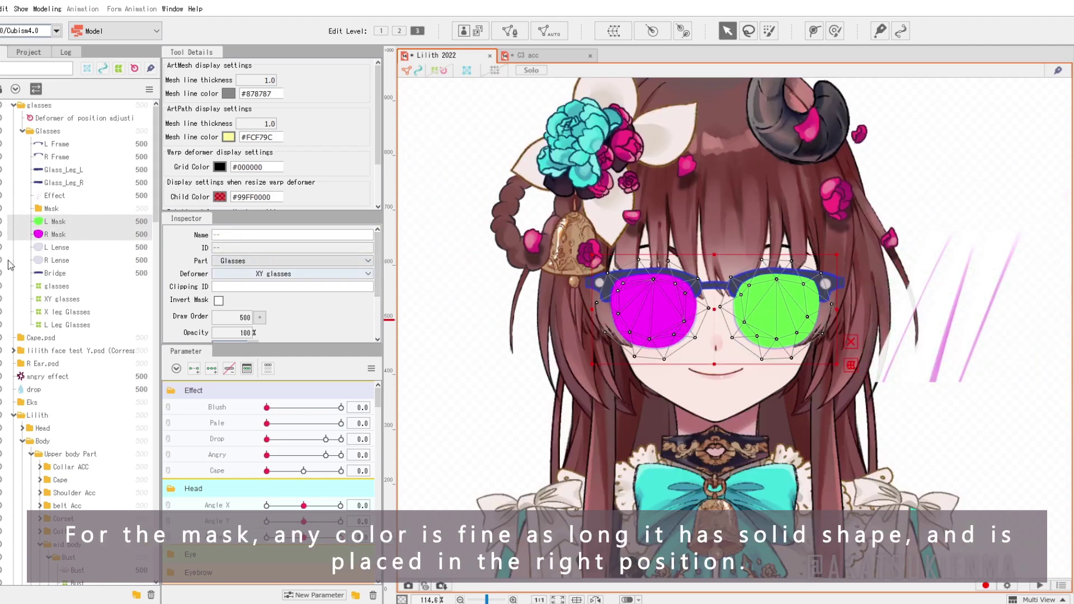
pyautogui.moveTo(248, 333); pyautogui.dragTo(224, 333)
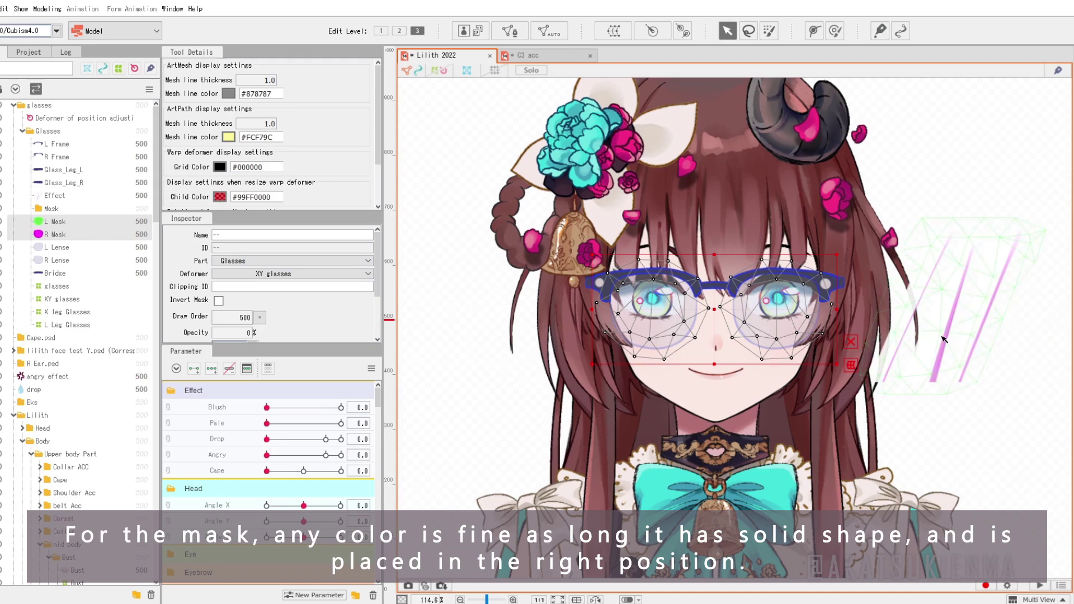
# Step: Clip the Effect art mesh to ArtMesh84 and ArtMesh85, and move it from beside the head onto the L lens
pyautogui.click(944, 340)
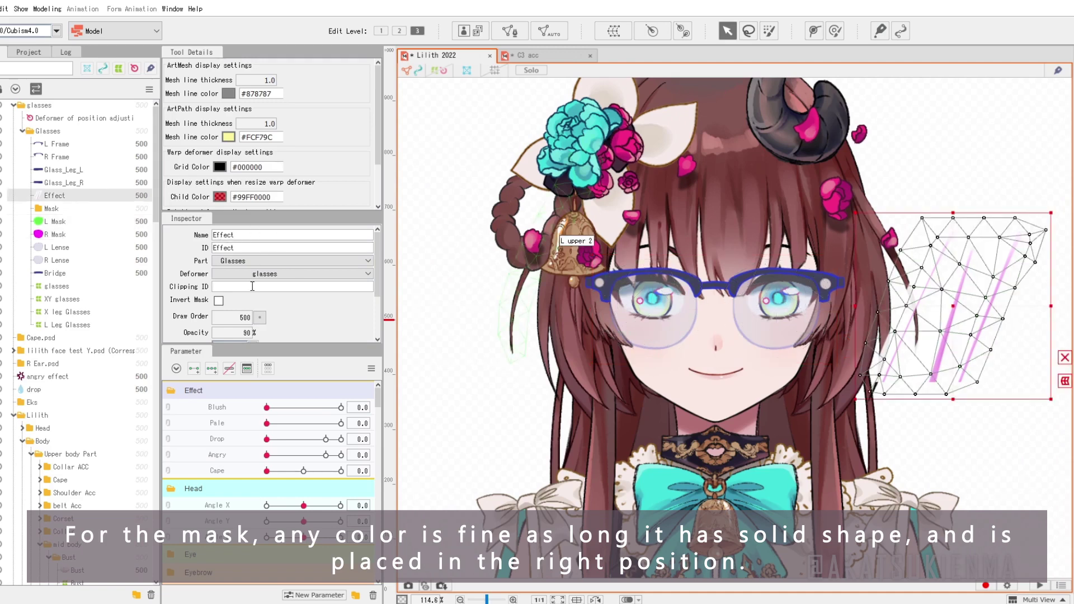
pyautogui.press('Return')
pyautogui.click(624, 427)
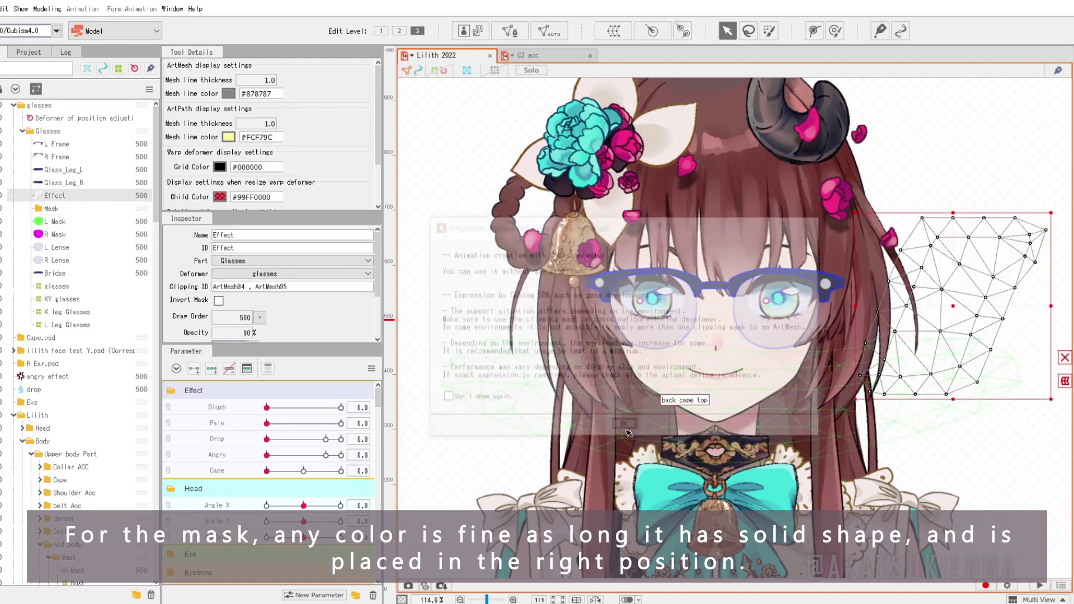
pyautogui.moveTo(962, 309); pyautogui.dragTo(729, 303)
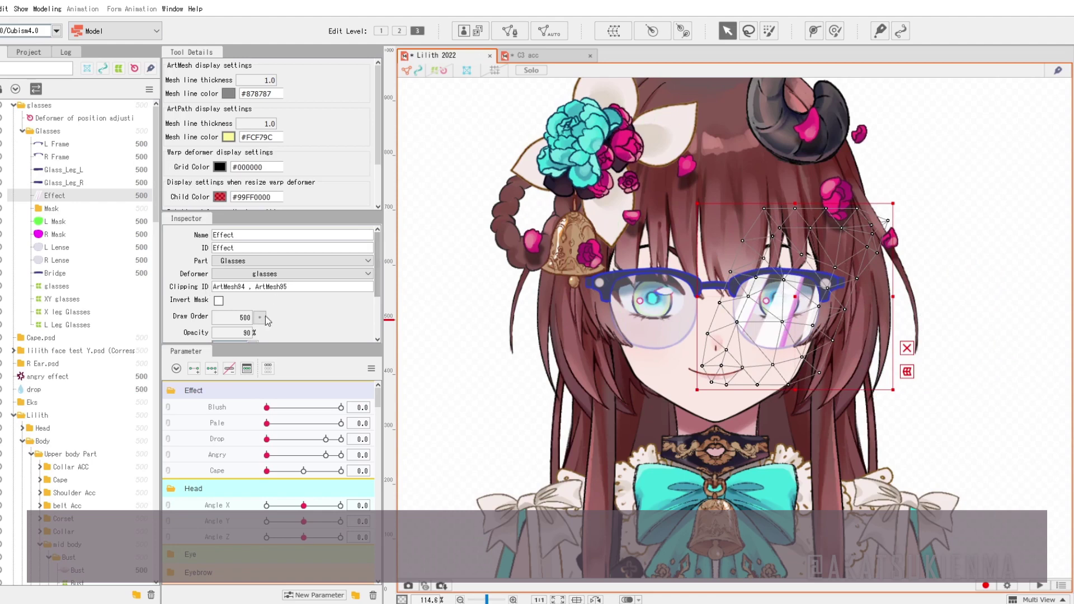
# Step: Set the Effect art mesh's blend mode to Additive and its opacity to 13%
pyautogui.scroll(-1, 266, 318)
pyautogui.click(253, 300)
pyautogui.click(226, 320)
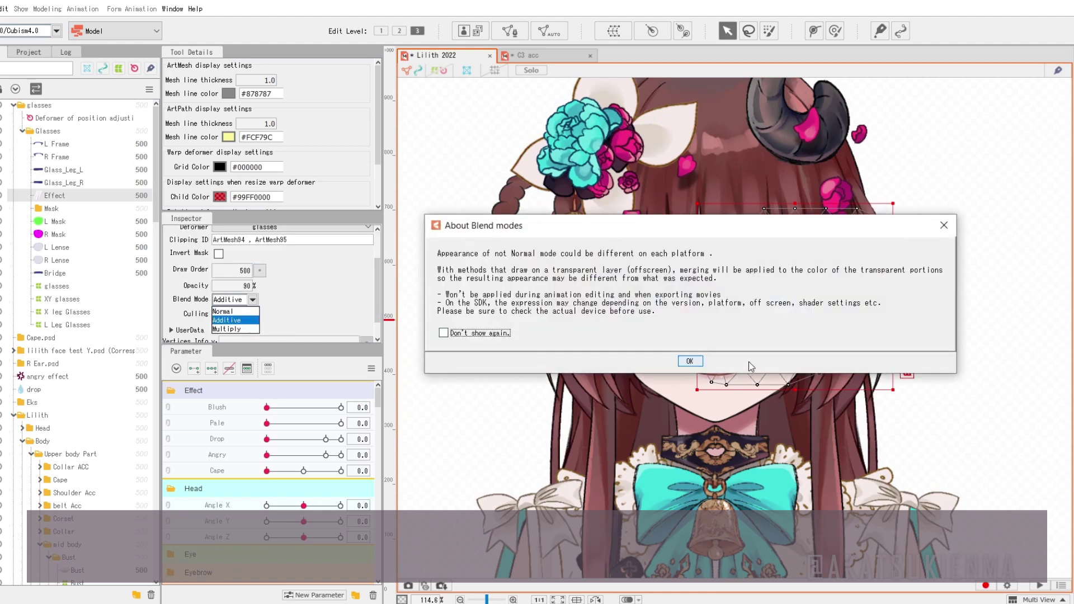
pyautogui.click(689, 361)
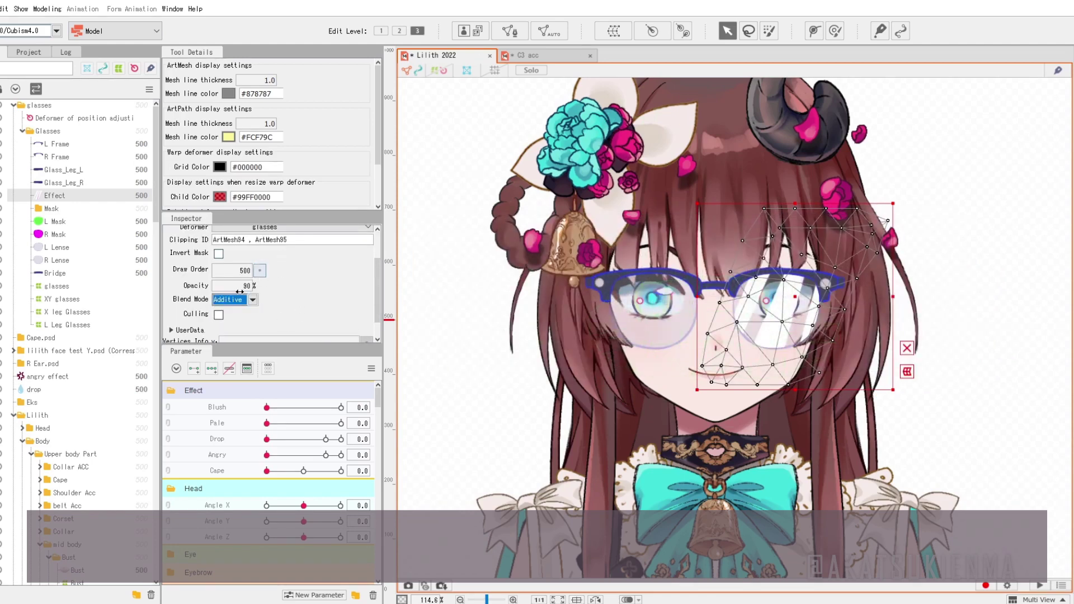
pyautogui.moveTo(233, 285); pyautogui.dragTo(197, 286)
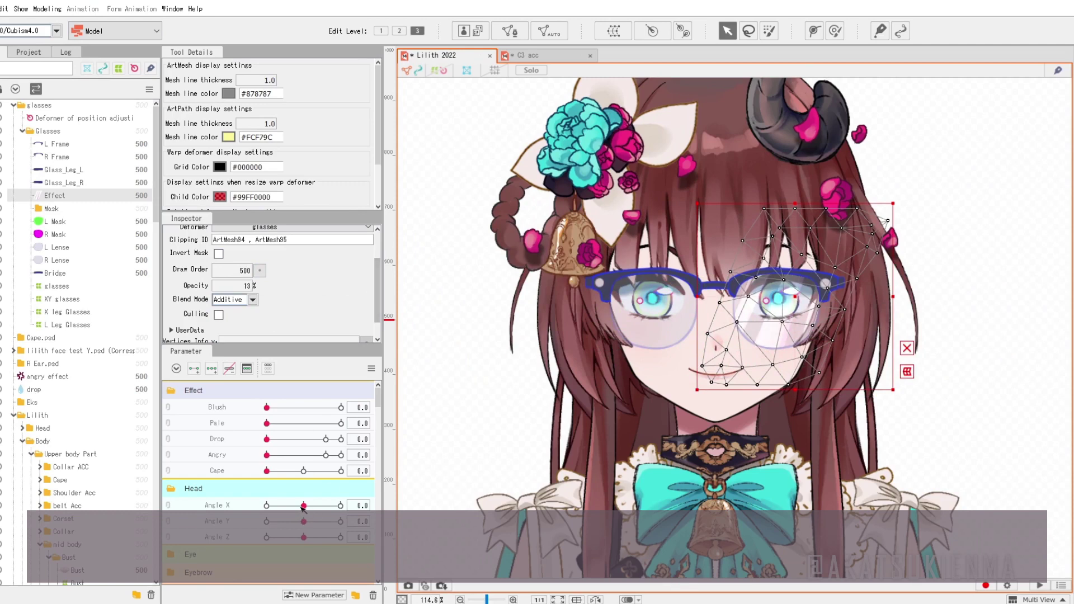
# Step: Key the Effect art mesh to Angle X, placing it outside the L lens at 0 and beyond the R lens at -30, and check the sweep
pyautogui.moveTo(302, 506)
pyautogui.mouseDown()
pyautogui.moveTo(373, 503)
pyautogui.moveTo(253, 501)
pyautogui.moveTo(295, 495)
pyautogui.mouseUp()
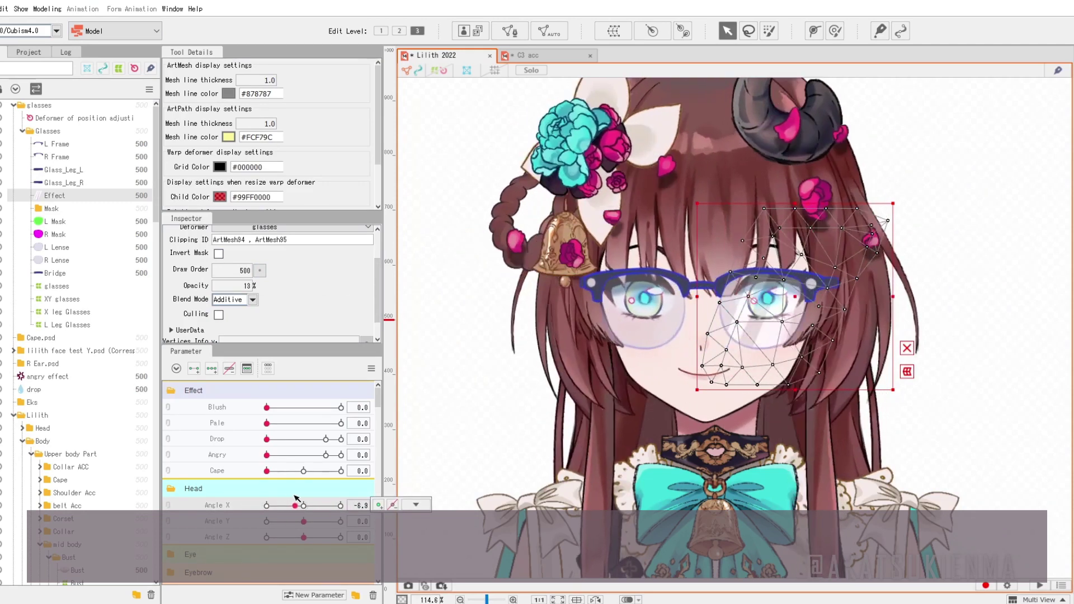
pyautogui.click(305, 507)
pyautogui.moveTo(801, 317); pyautogui.dragTo(942, 319)
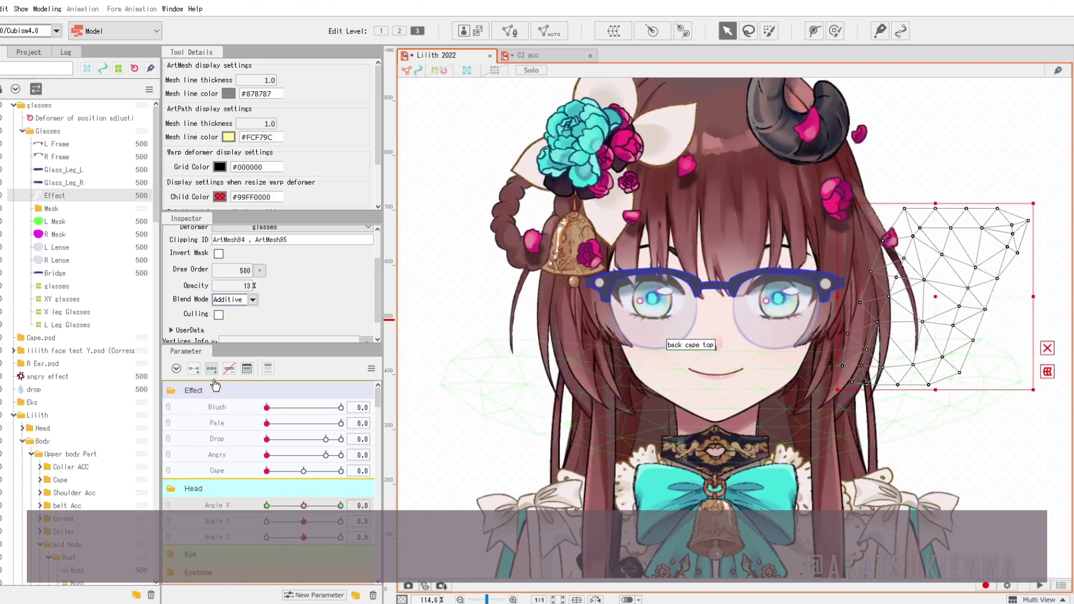
pyautogui.moveTo(303, 506); pyautogui.dragTo(263, 503)
pyautogui.moveTo(944, 296); pyautogui.dragTo(520, 288)
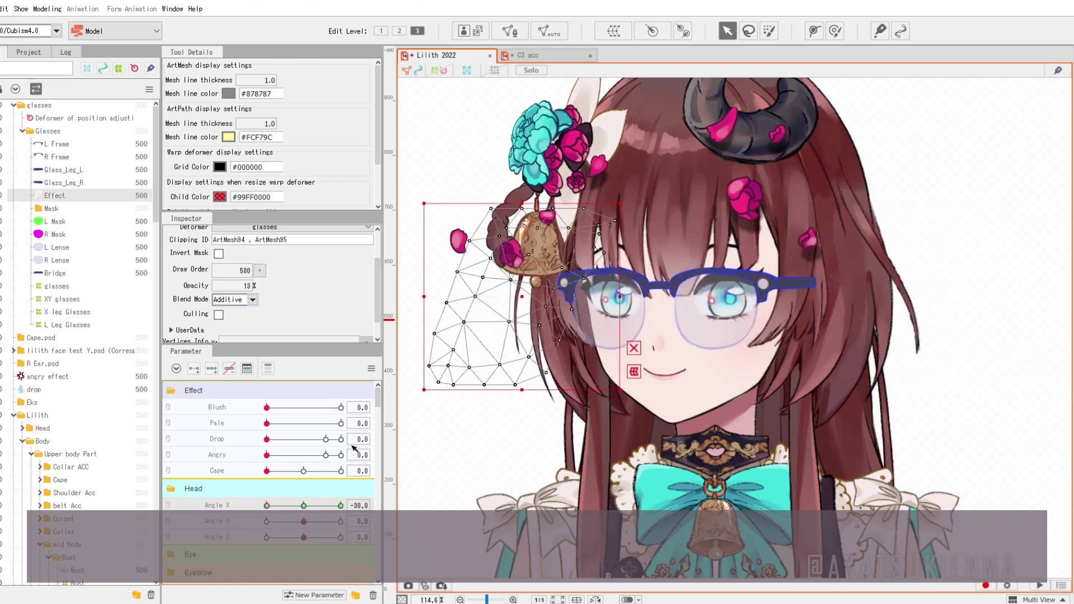
pyautogui.moveTo(267, 505); pyautogui.dragTo(291, 505)
pyautogui.click(446, 389)
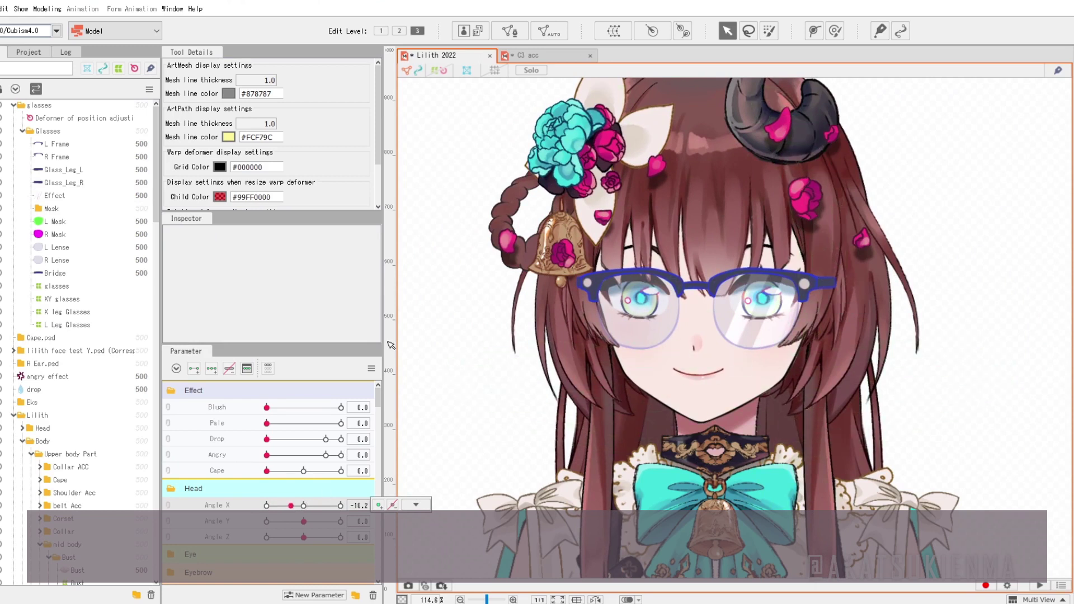
# Step: Raise the L Mask and R Mask opacity to 100% to inspect their shapes, fade them back down, and turn the head with Angle X
pyautogui.click(51, 221)
pyautogui.keyDown('ctrl'); pyautogui.click(56, 234); pyautogui.keyUp('ctrl')
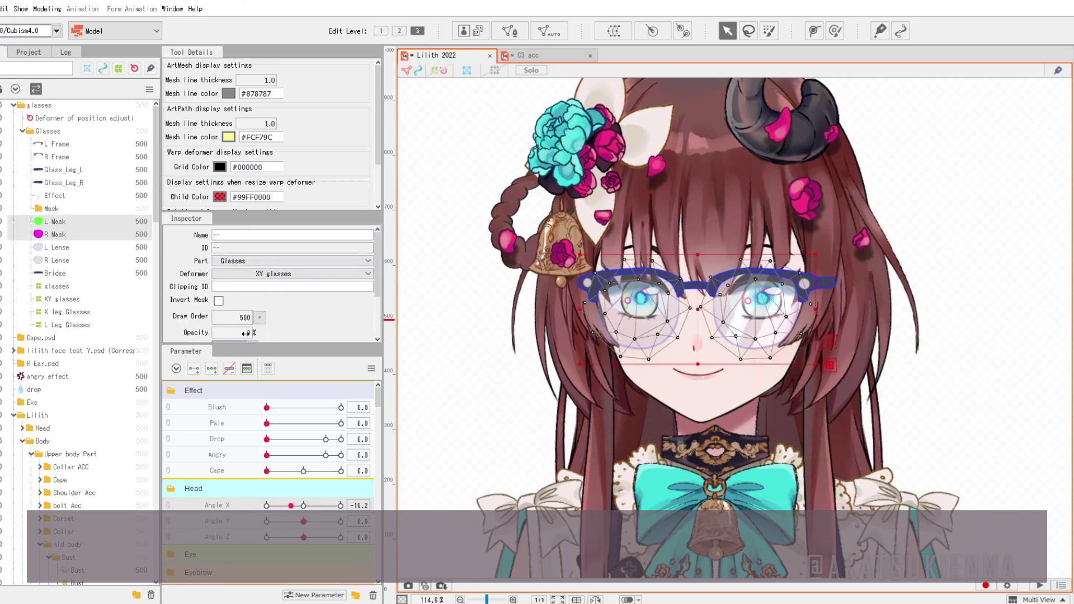
pyautogui.moveTo(246, 334); pyautogui.dragTo(302, 333)
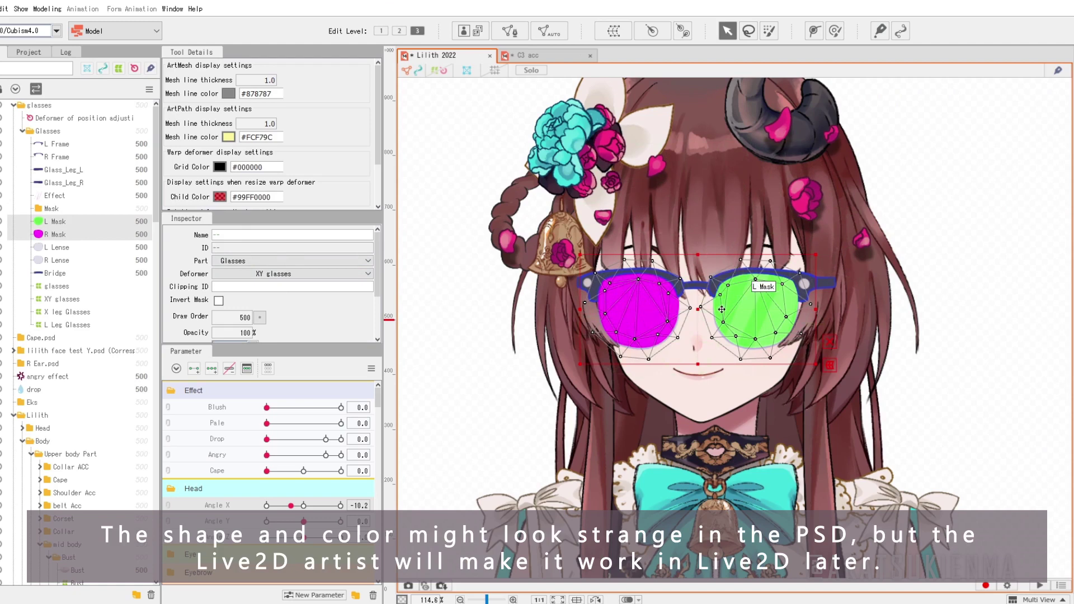
pyautogui.moveTo(246, 330); pyautogui.dragTo(227, 331)
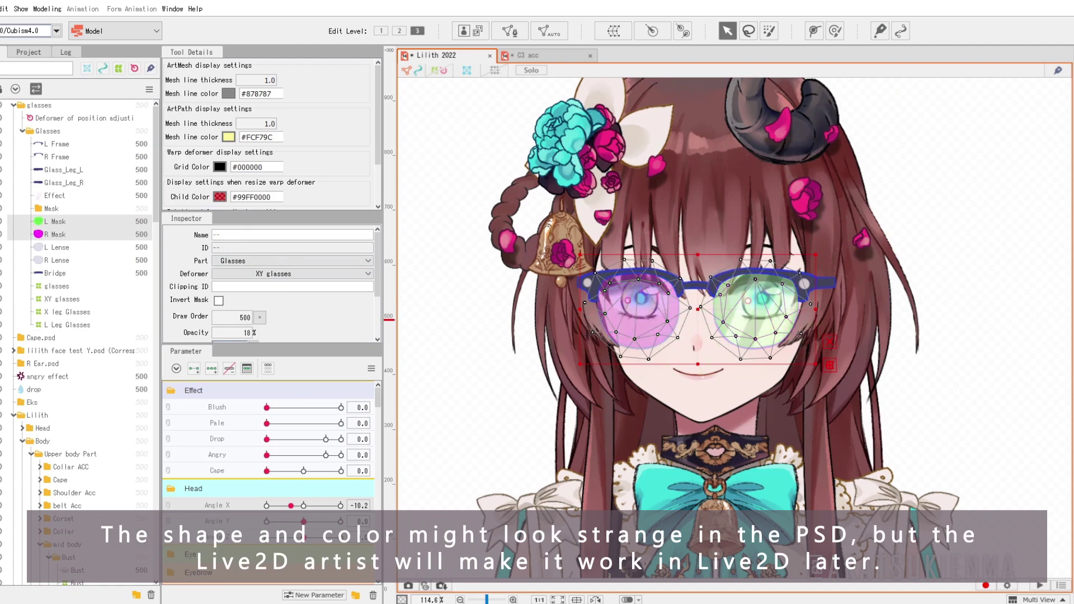
pyautogui.click(474, 328)
pyautogui.moveTo(291, 505); pyautogui.dragTo(322, 516)
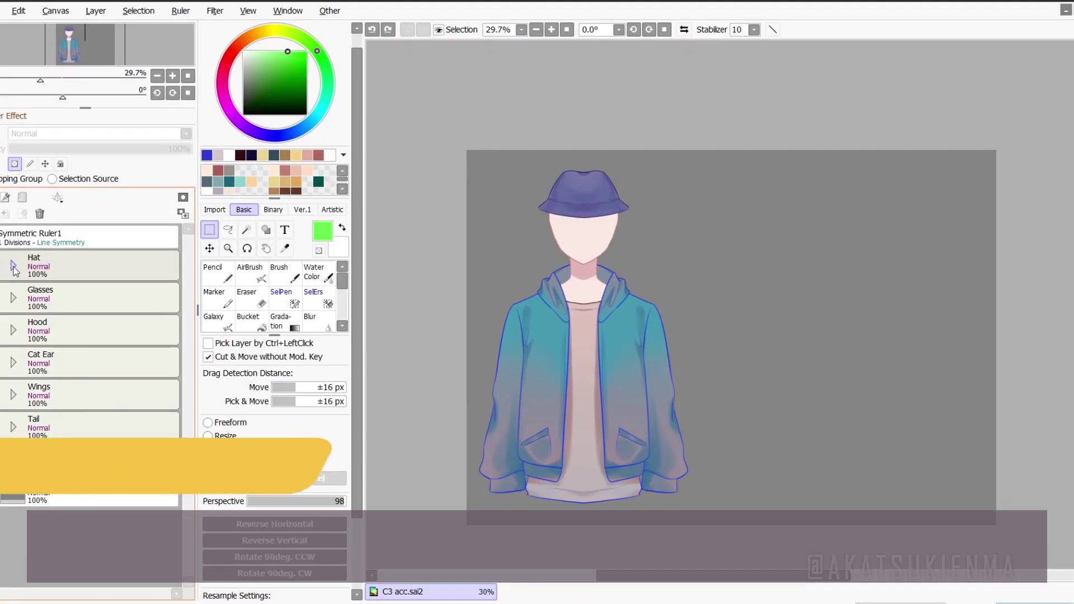
# Step: Expand the Hat group, and pull the bucket hat's crown and brim apart before undoing both moves
pyautogui.click(14, 266)
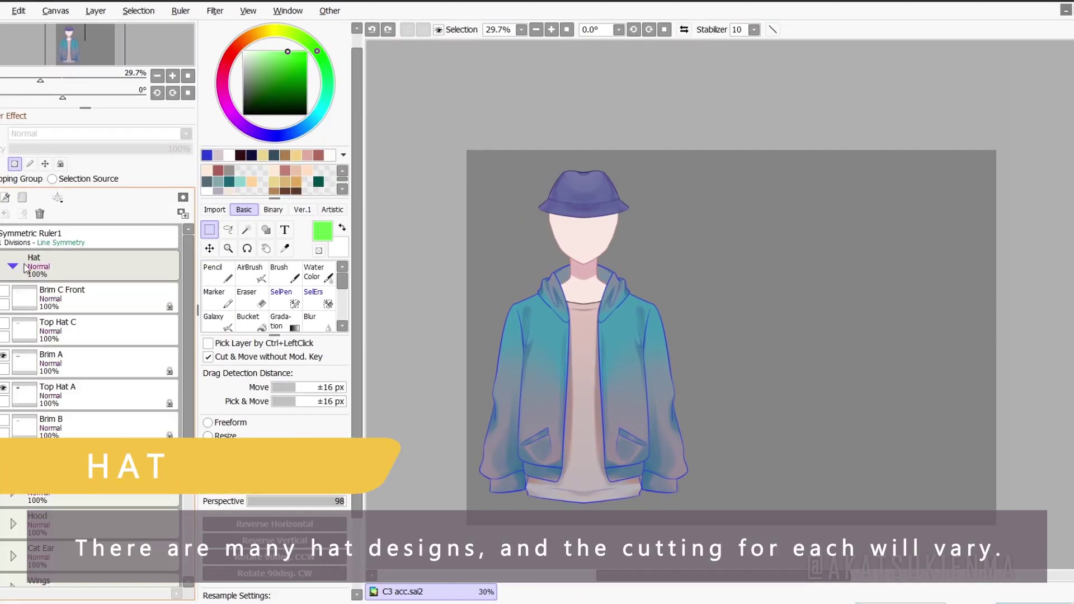
pyautogui.moveTo(592, 193); pyautogui.dragTo(655, 183)
pyautogui.moveTo(619, 220); pyautogui.dragTo(744, 252)
pyautogui.hotkey('ctrl', 'z')
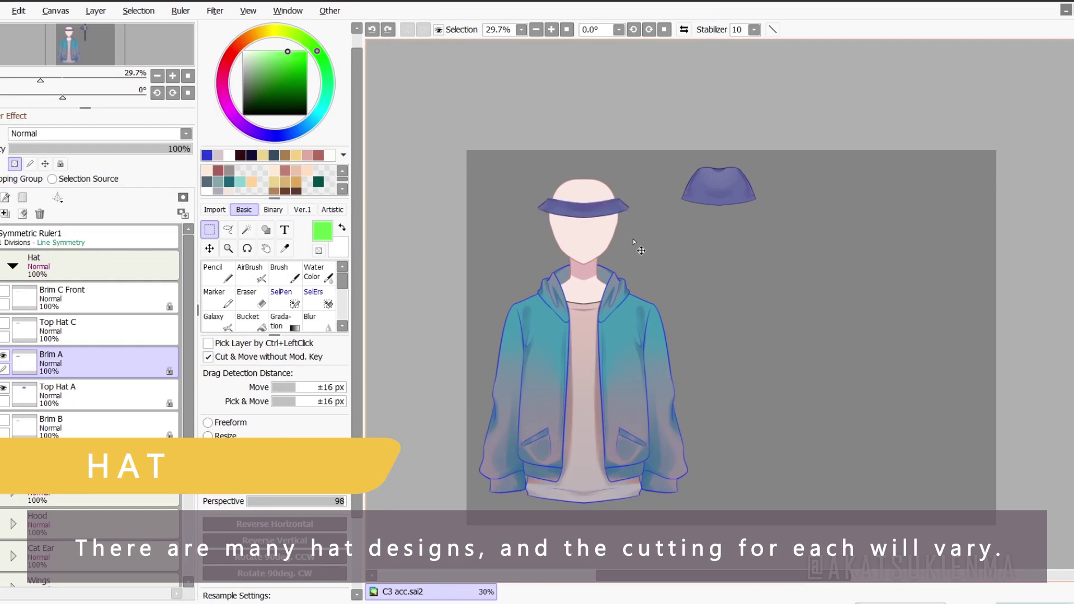
pyautogui.hotkey('ctrl', 'z')
# Step: Transform Brim A and Top Hat A together to move the whole bucket hat off the head, placing it beside it
pyautogui.keyDown('ctrl'); pyautogui.click(155, 368); pyautogui.keyUp('ctrl')
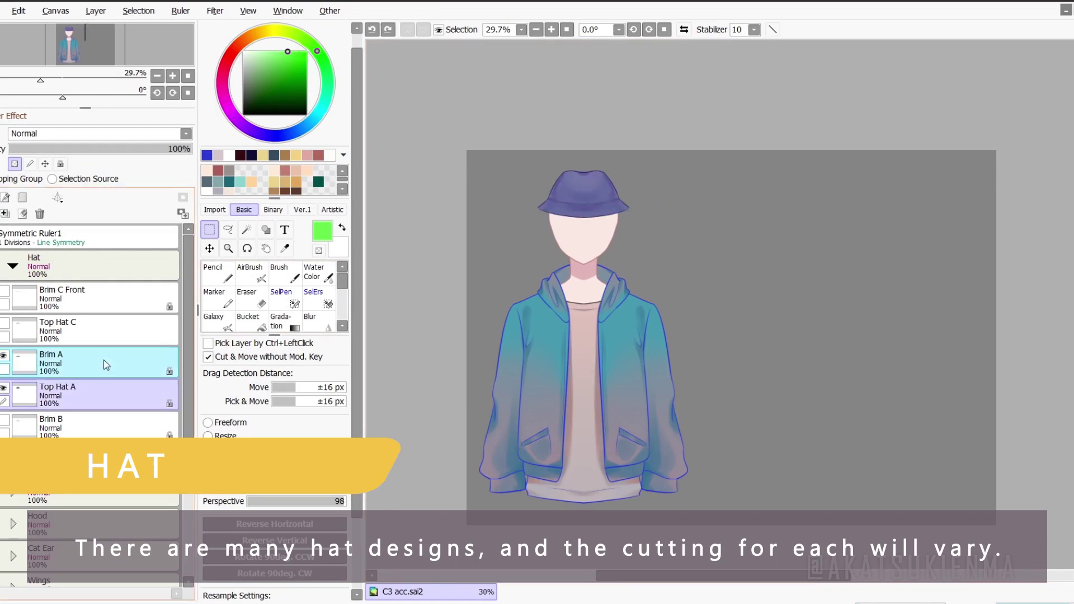
pyautogui.hotkey('ctrl', 't')
pyautogui.moveTo(580, 190); pyautogui.dragTo(717, 188)
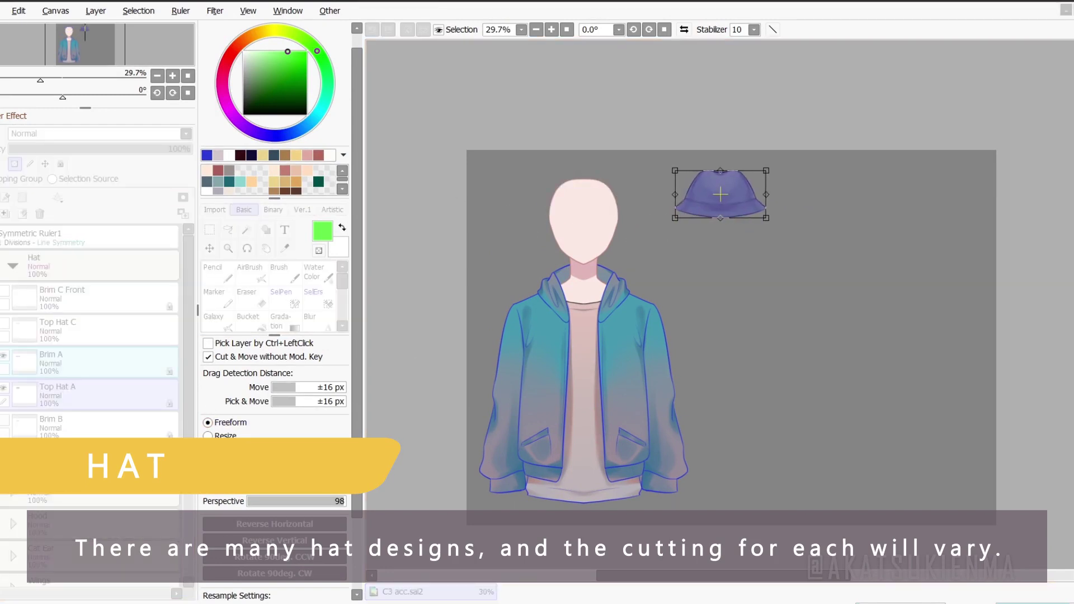
pyautogui.press('Return')
# Step: Show the Brim B and Top Hat B layers so the cap sits on the head
pyautogui.click(112, 424)
pyautogui.click(4, 420)
pyautogui.click(4, 452)
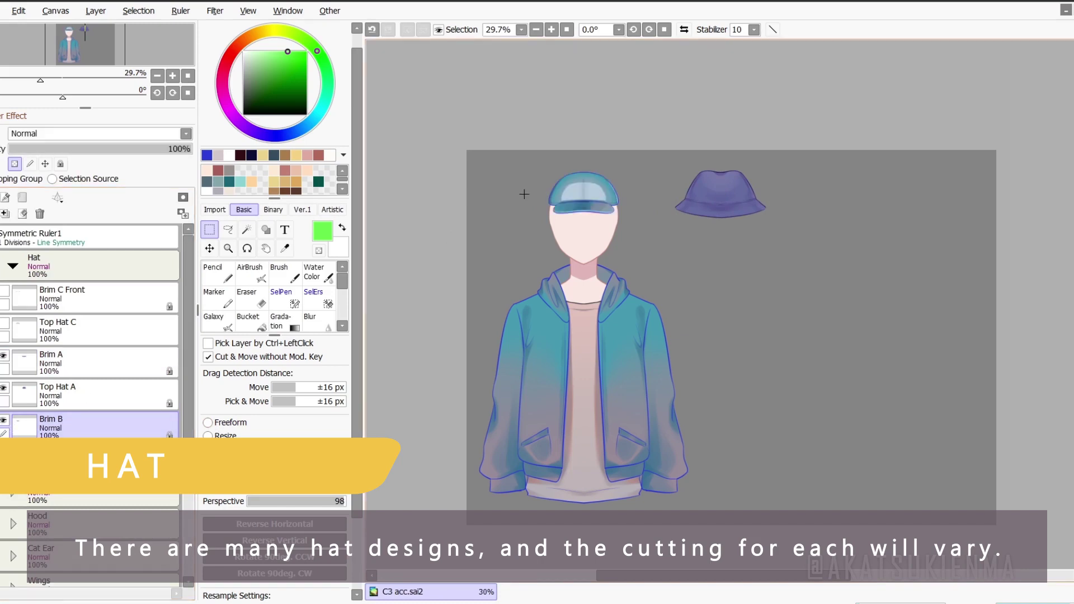
# Step: Pull the cap's brim down over the face and its crown sideways, and undo both moves
pyautogui.moveTo(595, 211); pyautogui.dragTo(592, 239)
pyautogui.moveTo(564, 184); pyautogui.dragTo(521, 185)
pyautogui.hotkey('ctrl', 'z')
pyautogui.hotkey('ctrl', 'z')
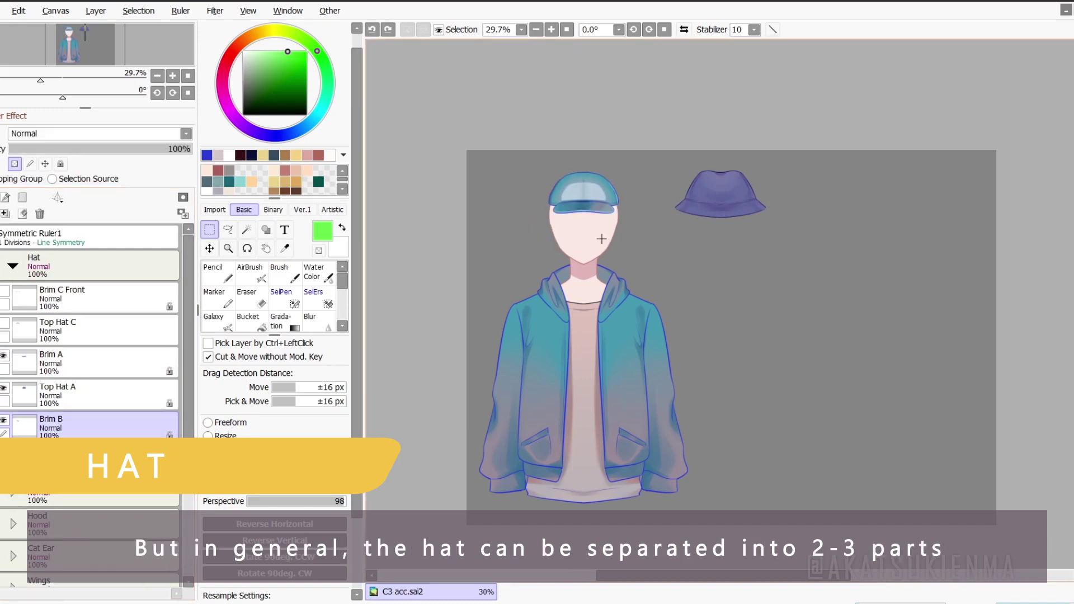
# Step: Move the whole cap off the head with a freeform transform, placing it next to the bucket hat
pyautogui.click(228, 424)
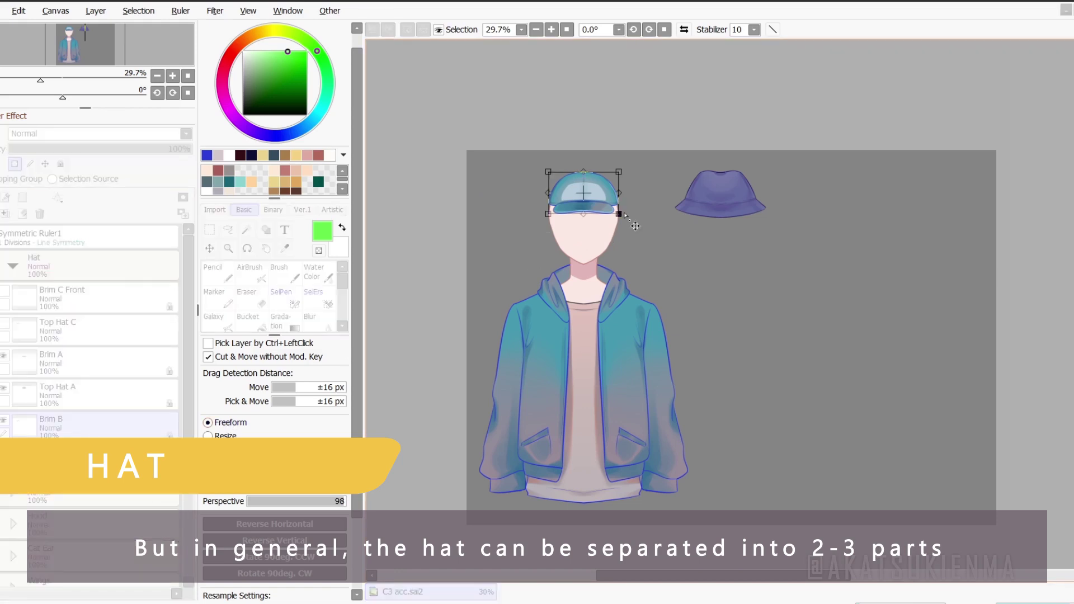
pyautogui.moveTo(585, 199); pyautogui.dragTo(831, 196)
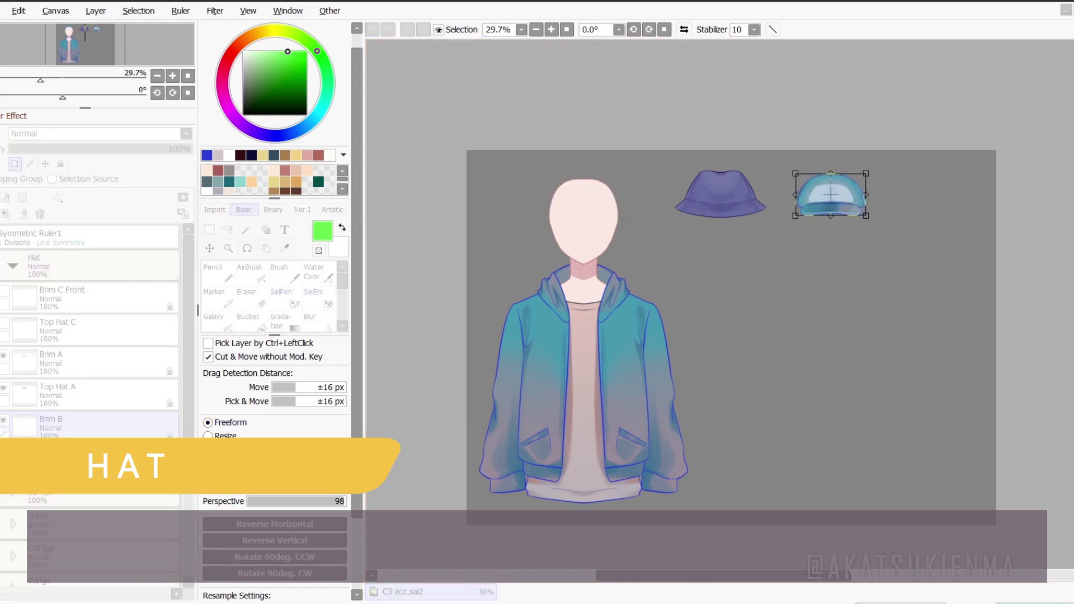
pyautogui.press('Return')
# Step: Show the Brim C Front, Top Hat C and Brim Back layers, and move the whole wide-brimmed hat to just below the bucket hat
pyautogui.click(4, 291)
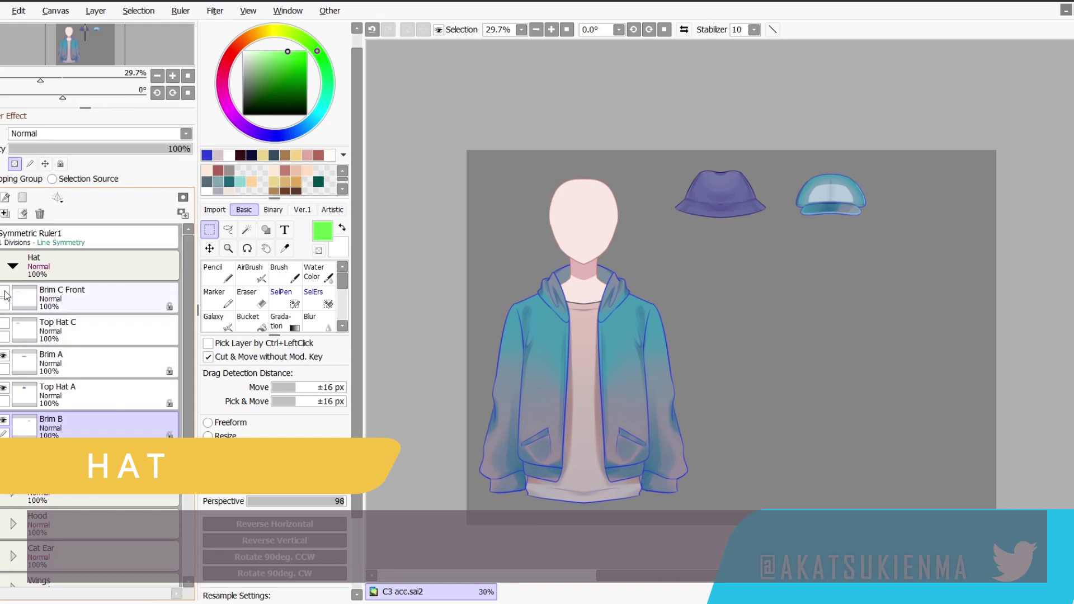
pyautogui.scroll(-3, 4, 324)
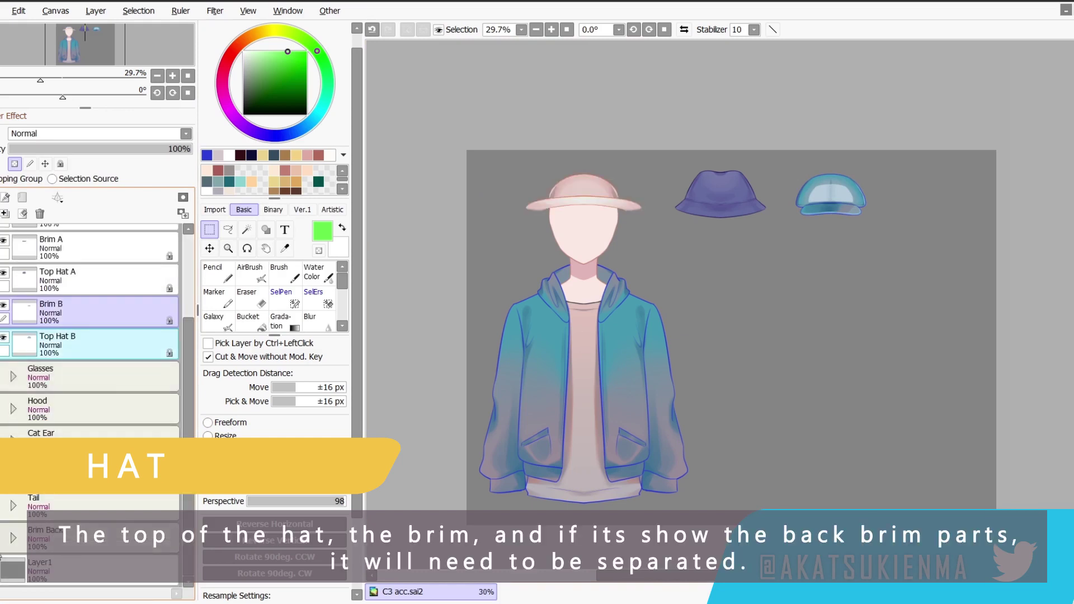
pyautogui.click(48, 538)
pyautogui.scroll(3, 47, 391)
pyautogui.keyDown('ctrl'); pyautogui.click(62, 298); pyautogui.keyUp('ctrl')
pyautogui.keyDown('ctrl'); pyautogui.click(58, 331); pyautogui.keyUp('ctrl')
pyautogui.click(228, 424)
pyautogui.moveTo(585, 199); pyautogui.dragTo(733, 268)
pyautogui.press('Return')
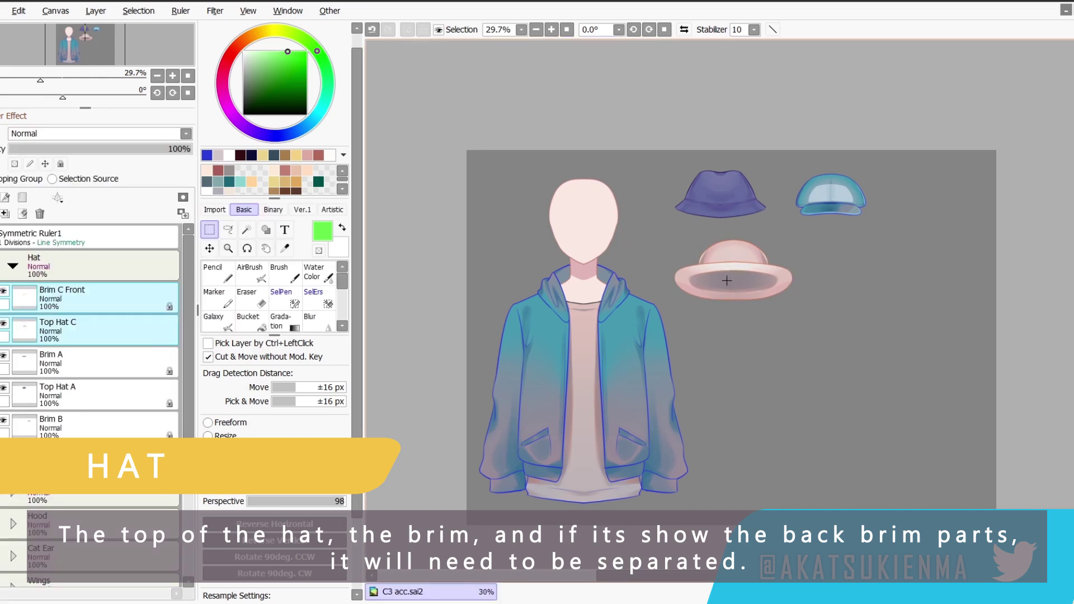
pyautogui.moveTo(720, 185)
pyautogui.mouseDown()
pyautogui.moveTo(711, 173)
pyautogui.moveTo(715, 197)
pyautogui.mouseUp()
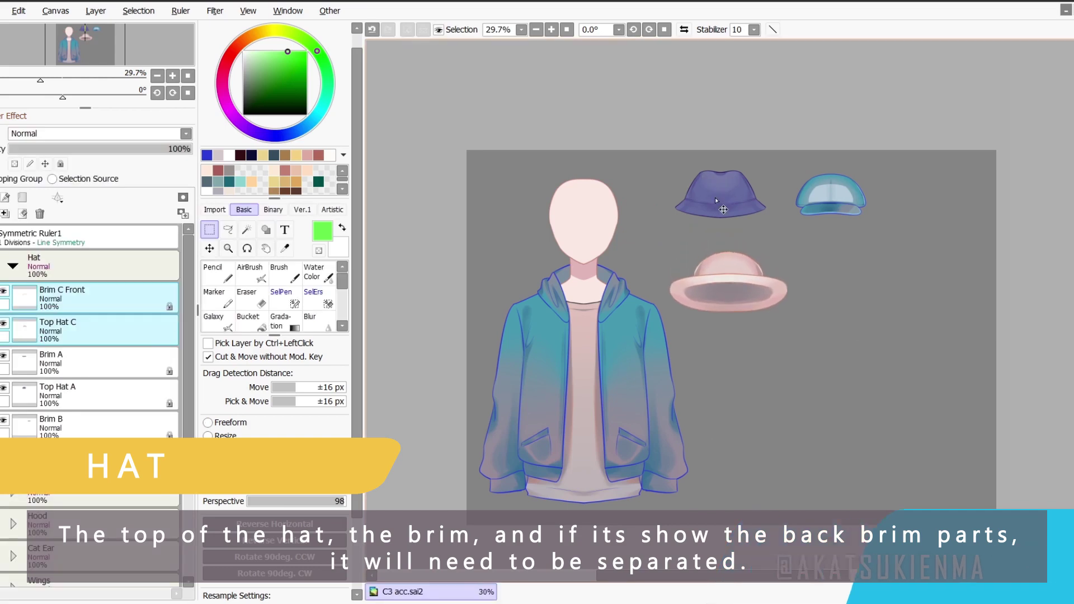
# Step: Pull the wide-brimmed hat's crown, front brim and back brim apart from each other
pyautogui.moveTo(727, 262); pyautogui.dragTo(755, 237)
pyautogui.moveTo(744, 276); pyautogui.dragTo(712, 254)
pyautogui.moveTo(731, 299); pyautogui.dragTo(731, 344)
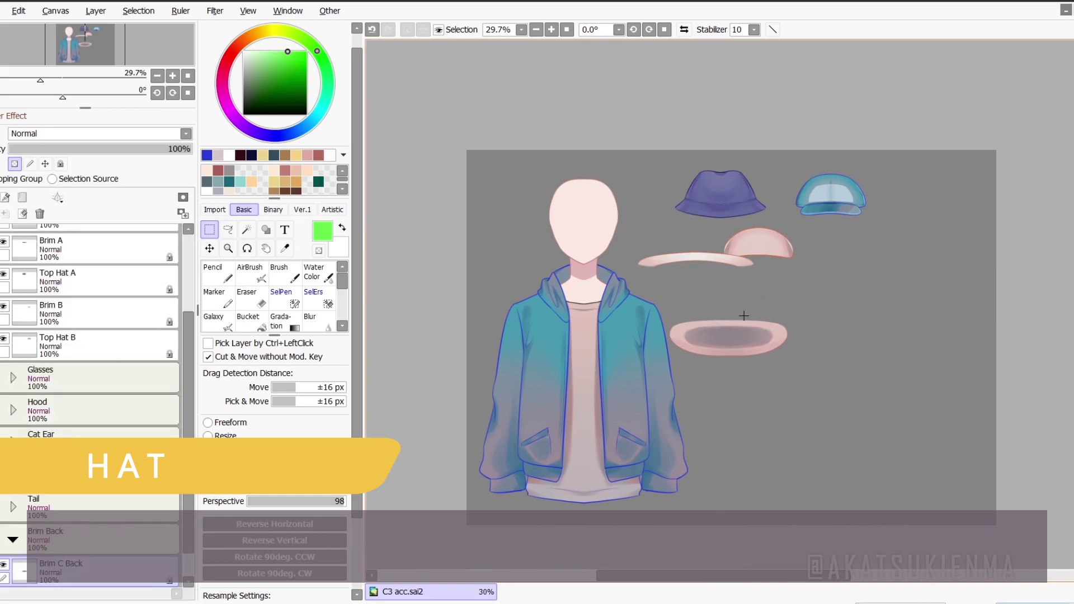
# Step: Undo the separation of the wide-brimmed hat's parts and its move off the head, and start a freeform transform on it
pyautogui.hotkey('ctrl', 'z')
pyautogui.hotkey('ctrl', 'z')
pyautogui.hotkey('ctrl', 'z')
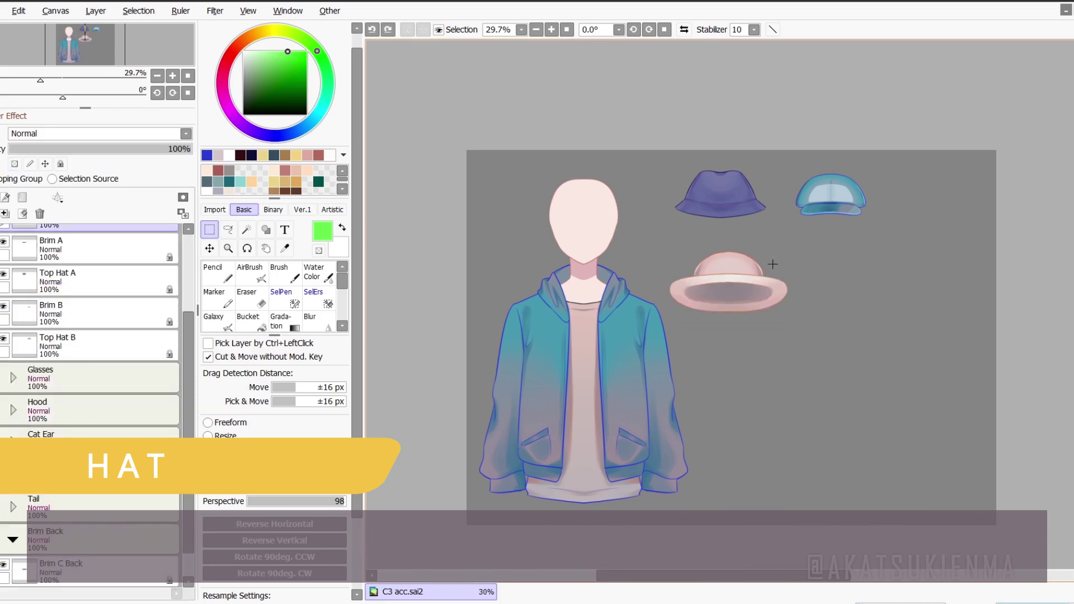
pyautogui.hotkey('ctrl', 'z')
pyautogui.hotkey('ctrl', 'z')
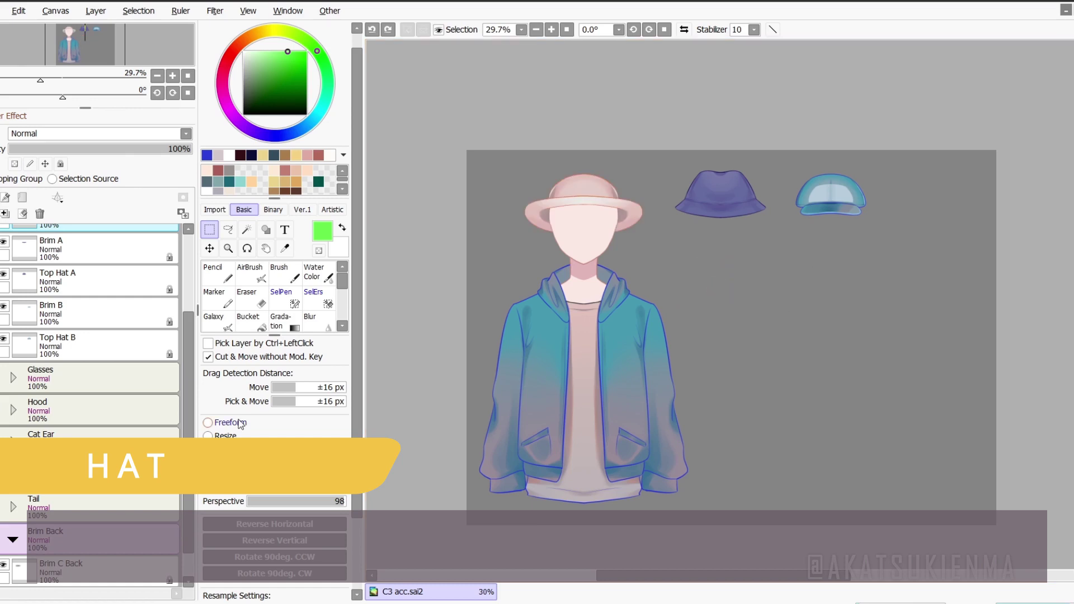
pyautogui.click(235, 424)
pyautogui.moveTo(596, 206)
pyautogui.mouseDown()
pyautogui.moveTo(594, 191)
pyautogui.moveTo(577, 188)
pyautogui.moveTo(618, 189)
pyautogui.moveTo(585, 184)
pyautogui.moveTo(592, 210)
pyautogui.mouseUp()
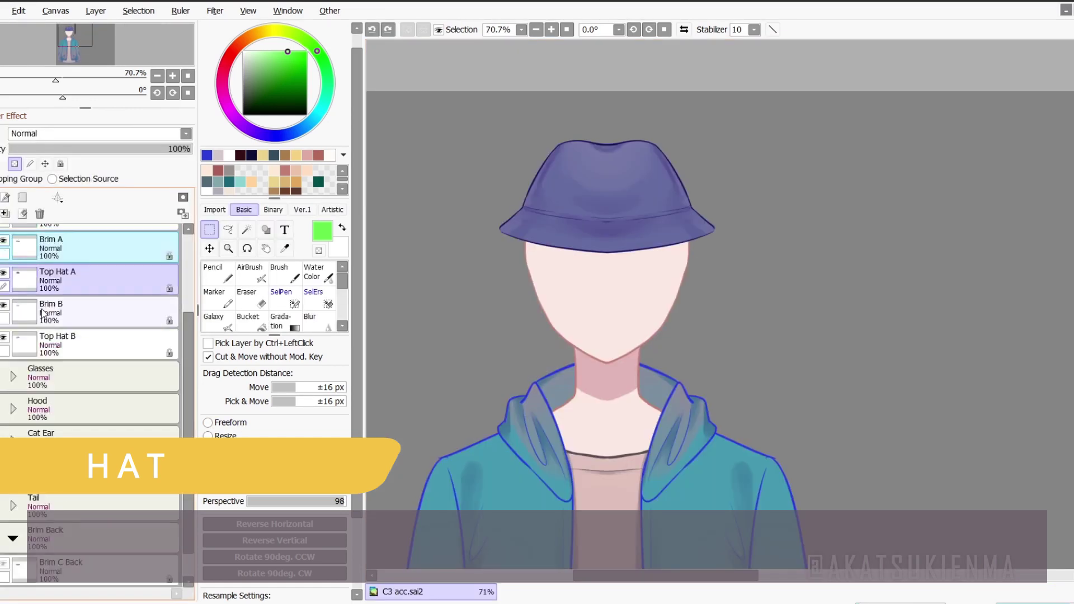
# Step: Hide the Brim A and Top Hat A layers to leave only the cap on the head
pyautogui.scroll(5, 114, 290)
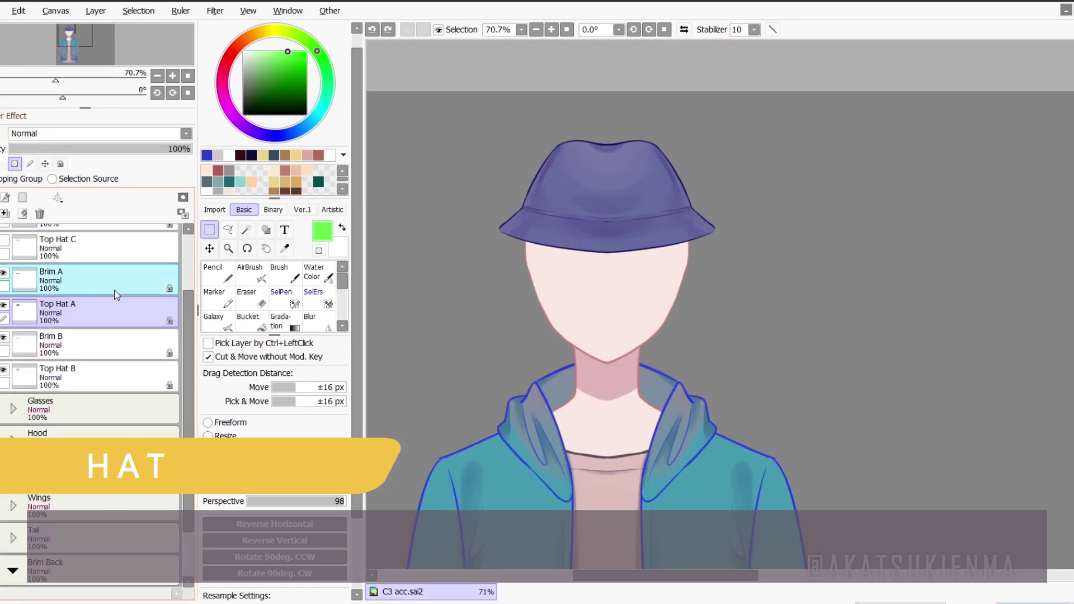
pyautogui.click(4, 356)
pyautogui.click(3, 387)
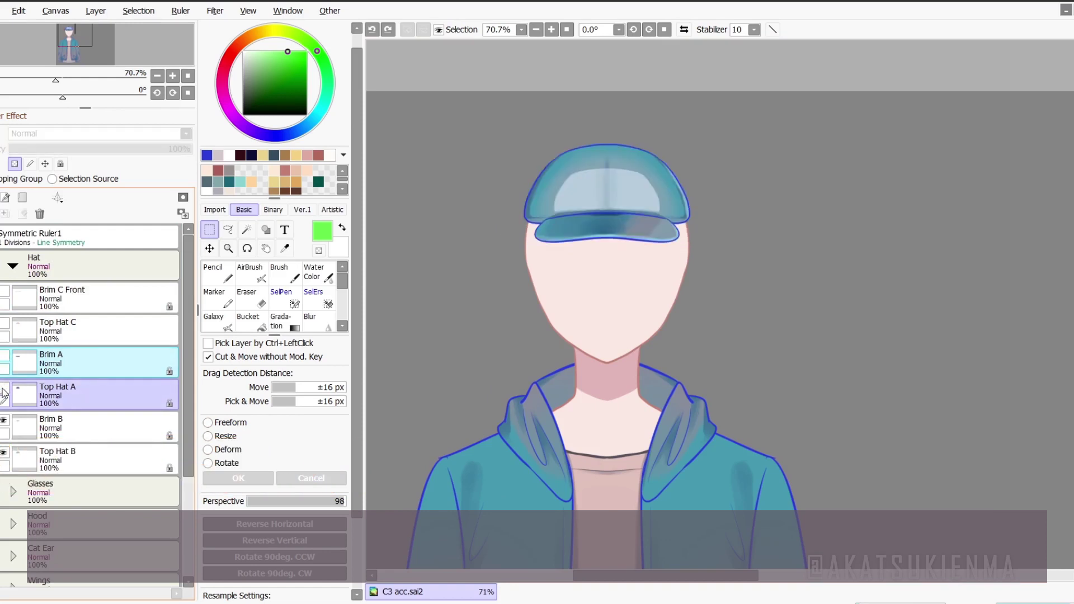
# Step: Separate Brim B and Top Hat B by moving each away from the cap's position, and undo both moves
pyautogui.moveTo(654, 250); pyautogui.dragTo(612, 281)
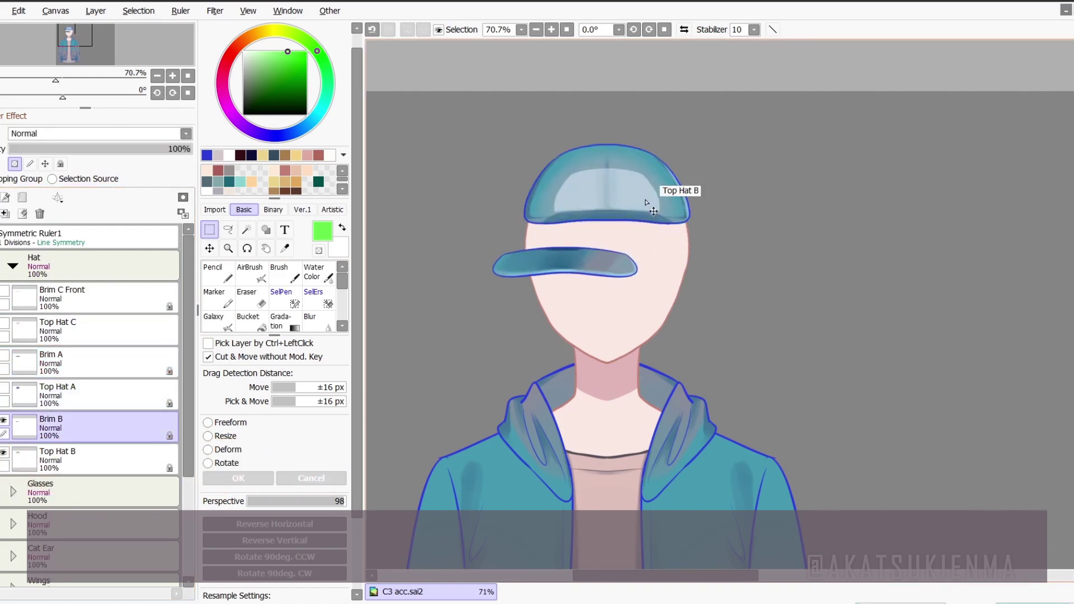
pyautogui.moveTo(637, 200); pyautogui.dragTo(717, 189)
pyautogui.hotkey('ctrl', 'z')
pyautogui.hotkey('ctrl', 'z')
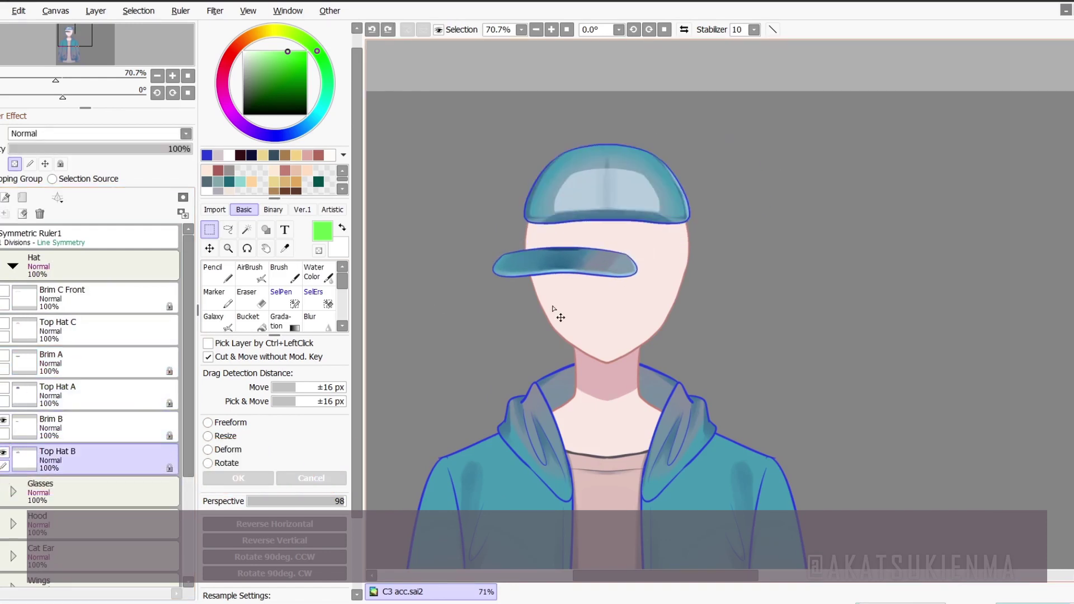
# Step: Hide the Brim B and Top Hat B layers, and show Brim C Front, Top Hat C and the Brim Back group instead
pyautogui.scroll(-1, 701, 182)
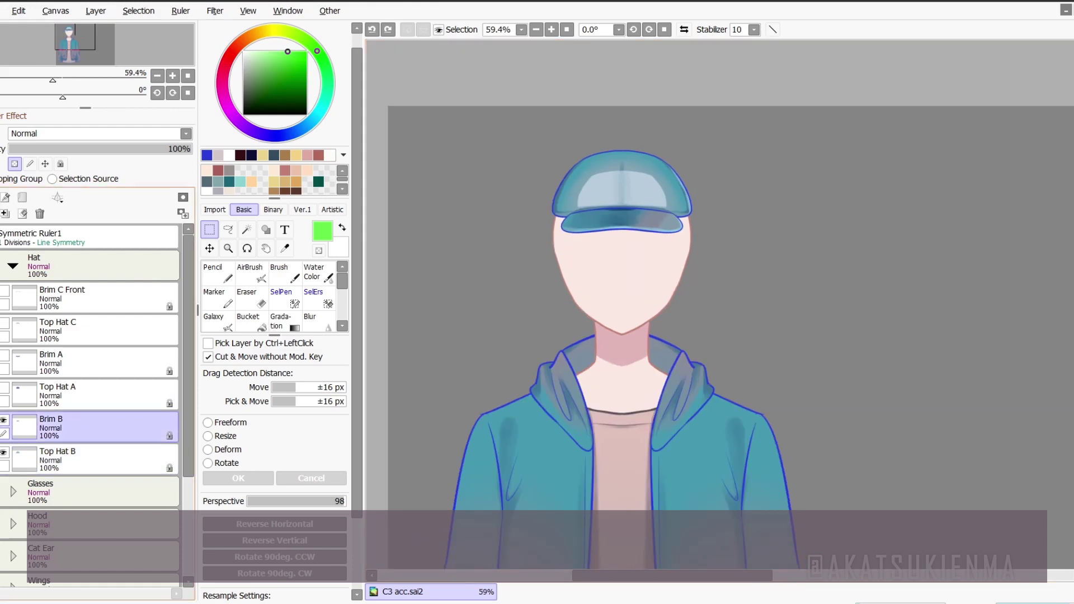
pyautogui.click(4, 420)
pyautogui.click(4, 452)
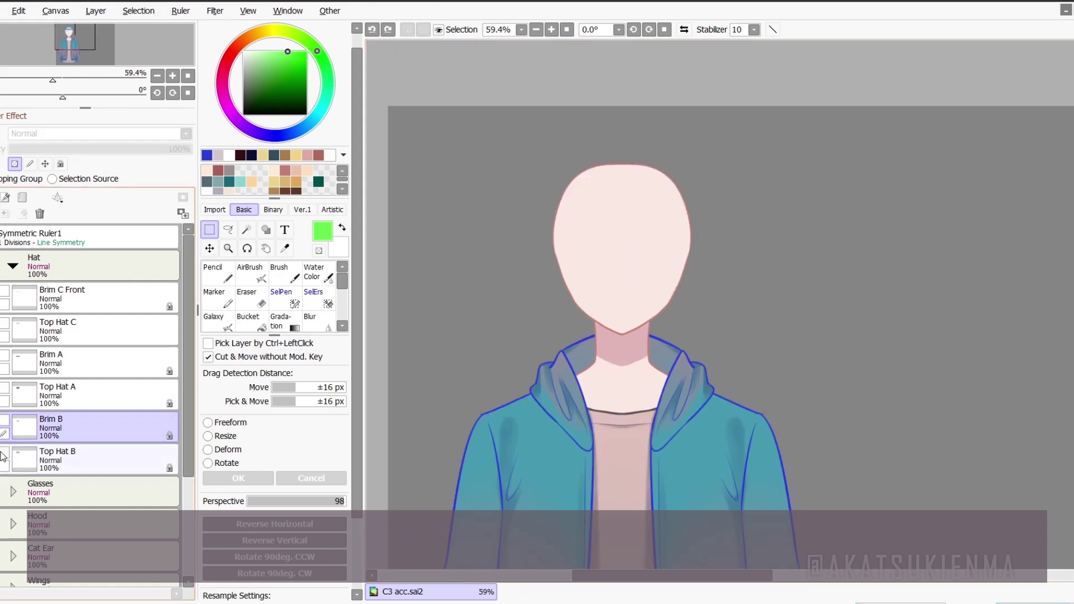
pyautogui.click(4, 292)
pyautogui.click(4, 323)
pyautogui.scroll(-3, 83, 364)
pyautogui.click(4, 530)
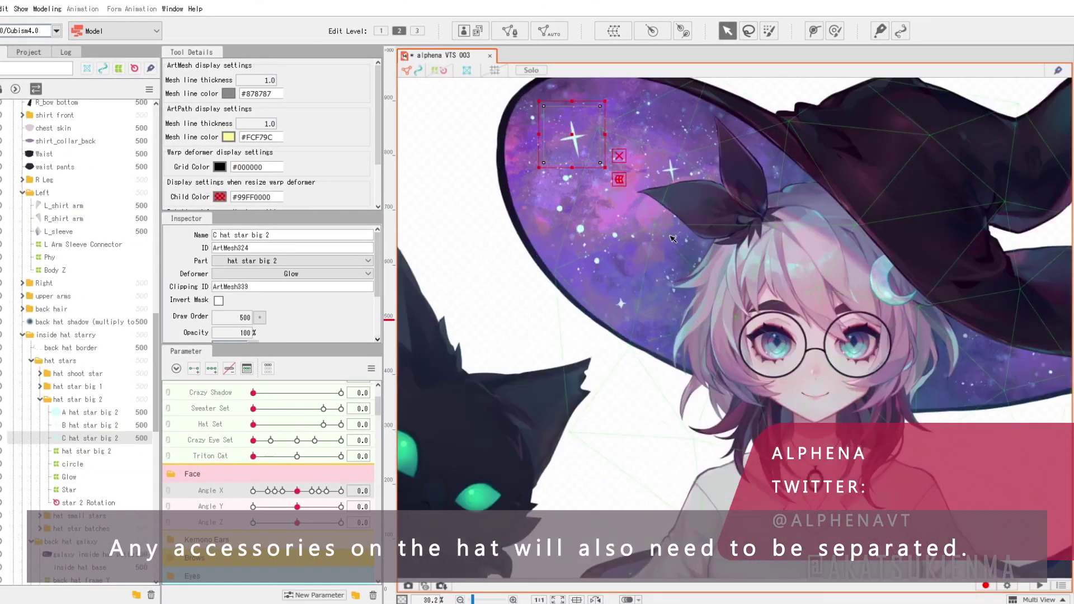
# Step: In the alphena model in Live2D Cubism Editor, shift the hat star batch 3 light art mesh inside the hat, and undo the move
pyautogui.scroll(2, 621, 223)
pyautogui.click(597, 265)
pyautogui.scroll(-1, 598, 266)
pyautogui.moveTo(656, 268); pyautogui.dragTo(621, 251)
pyautogui.hotkey('ctrl', 'z')
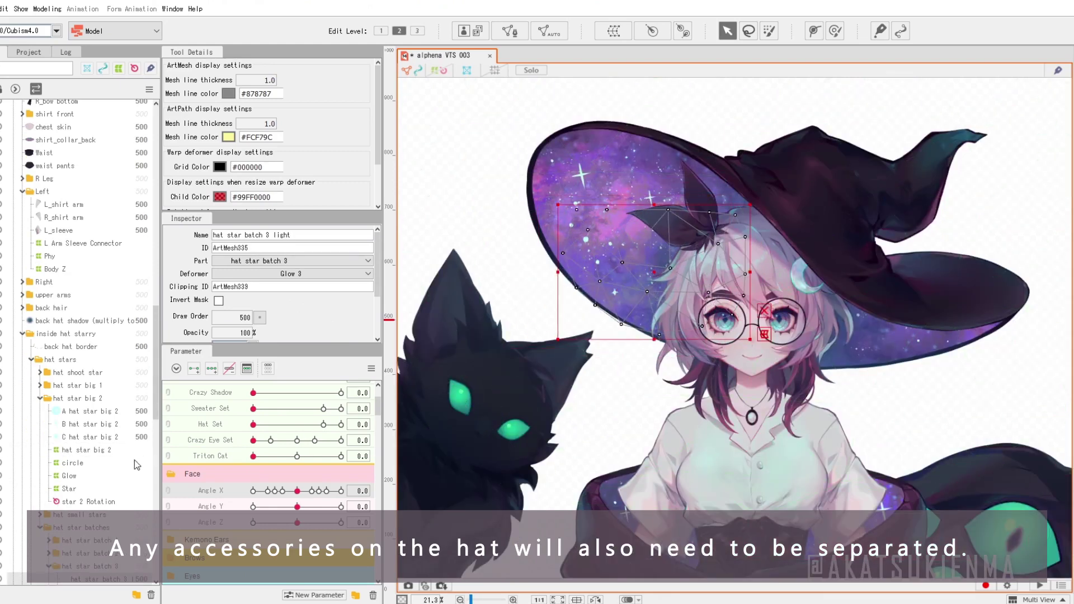
# Step: Select the B hat star big 1 art mesh inside the starry hat, move it away from its spot, and undo the move
pyautogui.scroll(-4, 129, 458)
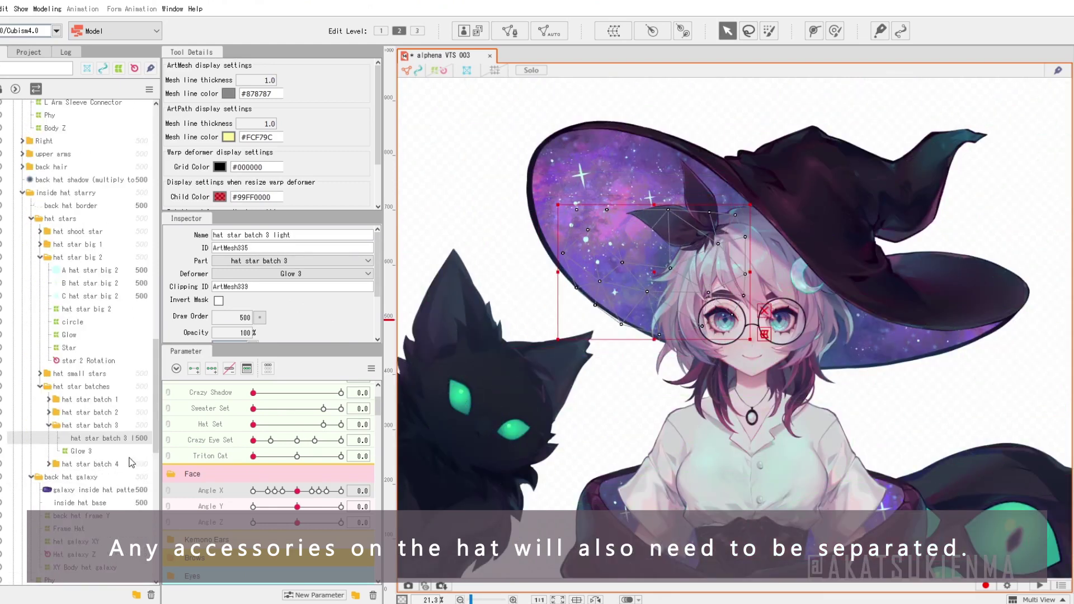
pyautogui.scroll(4, 646, 199)
pyautogui.click(649, 202)
pyautogui.scroll(-1, 649, 202)
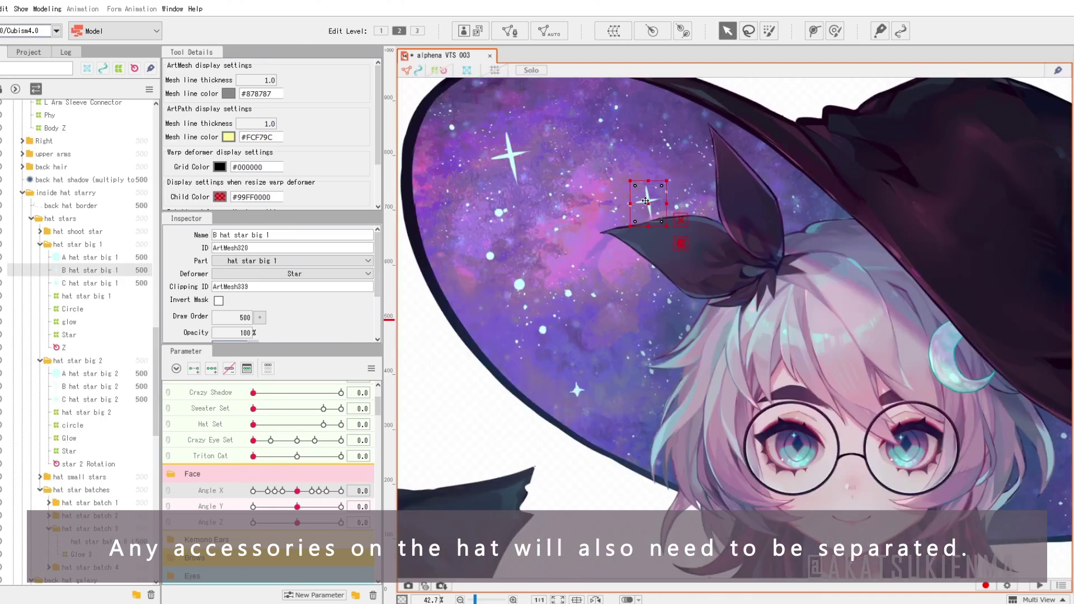
pyautogui.moveTo(648, 202); pyautogui.dragTo(580, 230)
pyautogui.hotkey('ctrl', 'z')
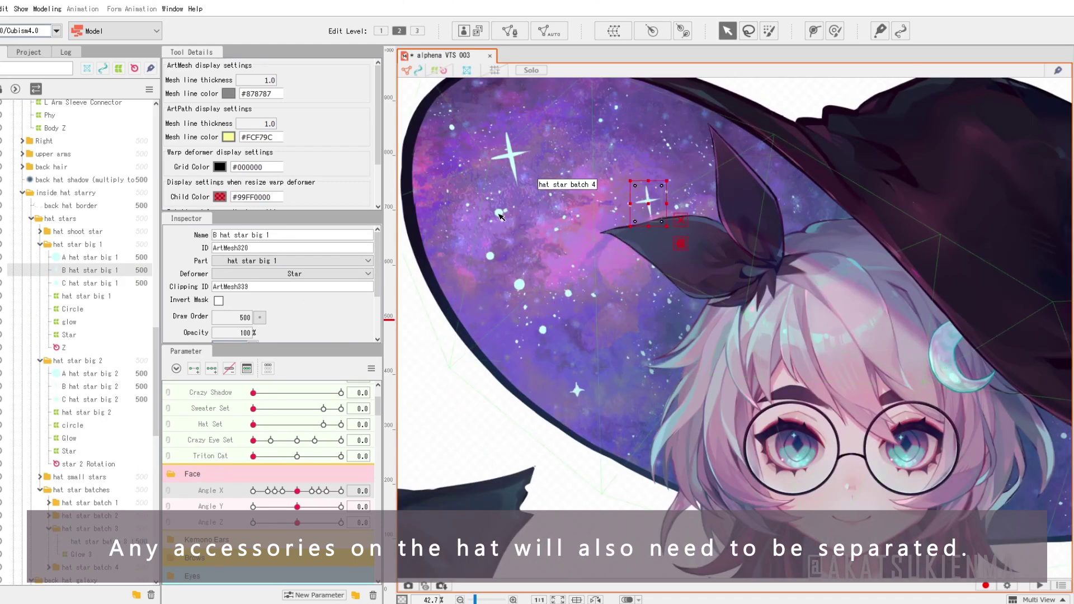
# Step: Select the hat star batch 4 art mesh inside the starry hat, move it, and undo the move
pyautogui.click(501, 217)
pyautogui.scroll(-3, 560, 218)
pyautogui.moveTo(710, 270); pyautogui.dragTo(671, 247)
pyautogui.hotkey('ctrl', 'z')
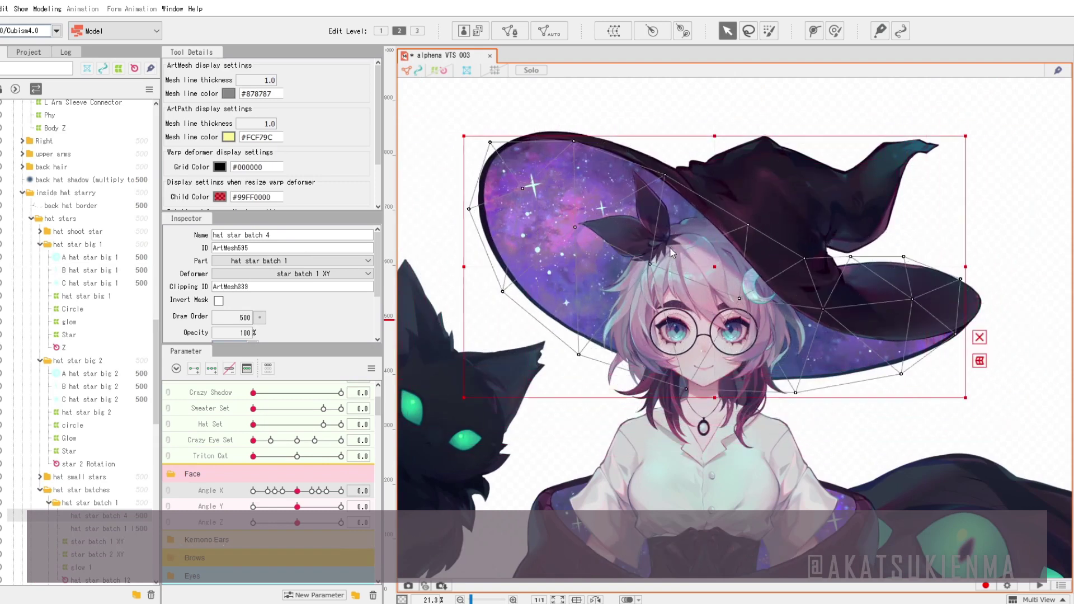
# Step: Select the back hat border, hat 1 and hat 12 art meshes one after another to inspect the hat's separate pieces
pyautogui.click(495, 244)
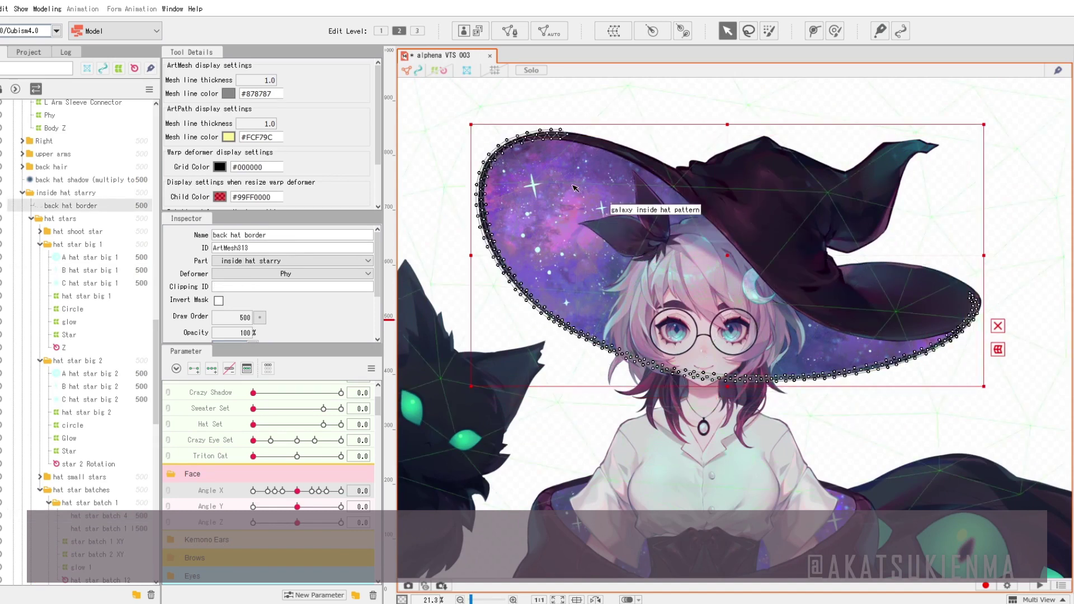
pyautogui.click(595, 146)
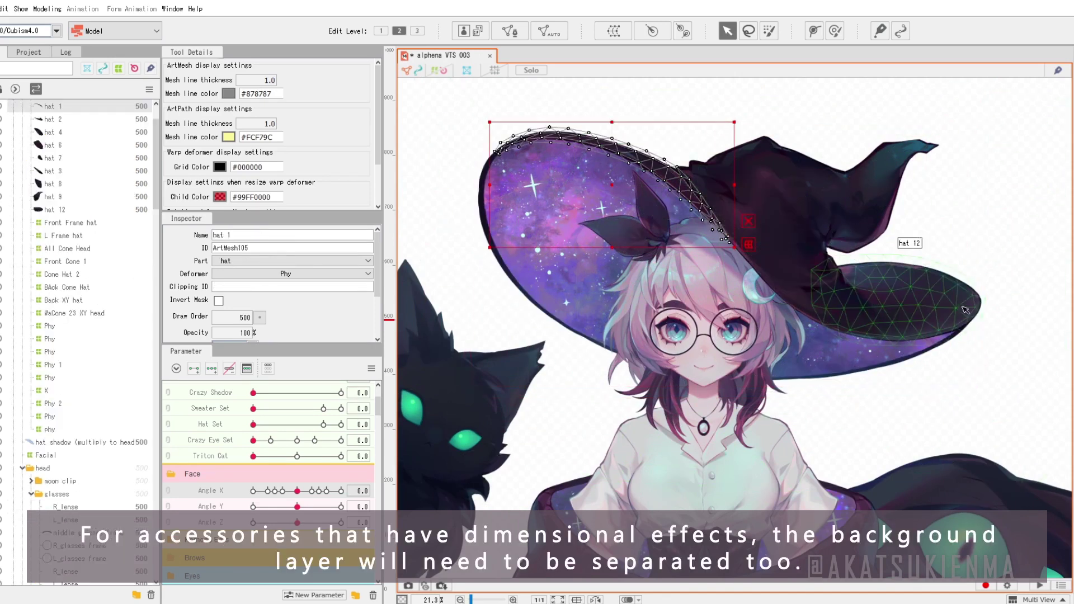
pyautogui.click(962, 299)
# Step: Select the galaxy inside hat pattern art mesh, shift it behind the hat opening, and deselect it
pyautogui.click(1011, 199)
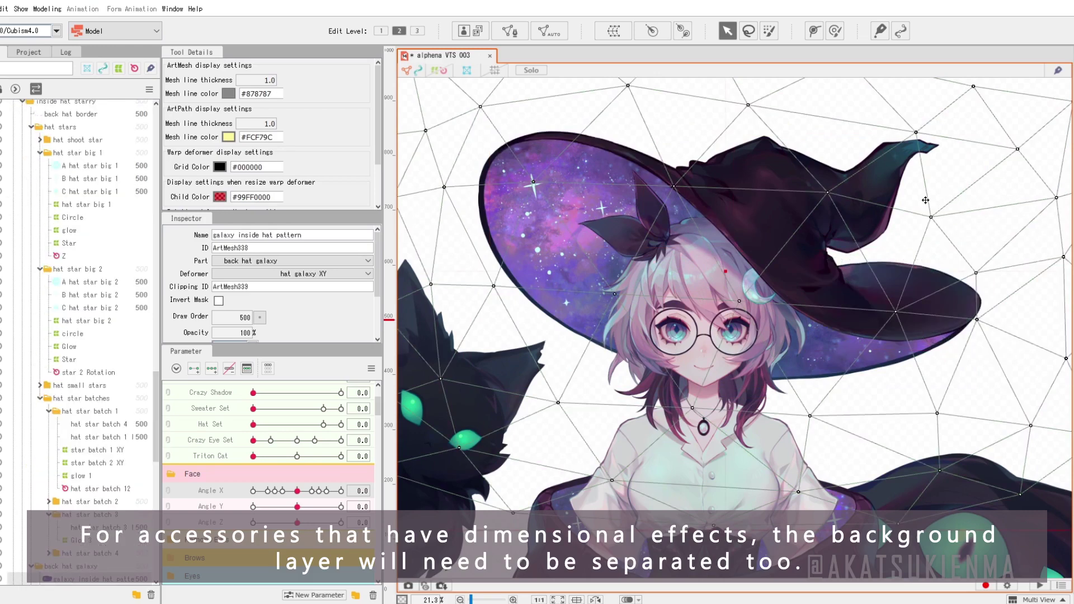
pyautogui.moveTo(728, 273); pyautogui.dragTo(785, 248)
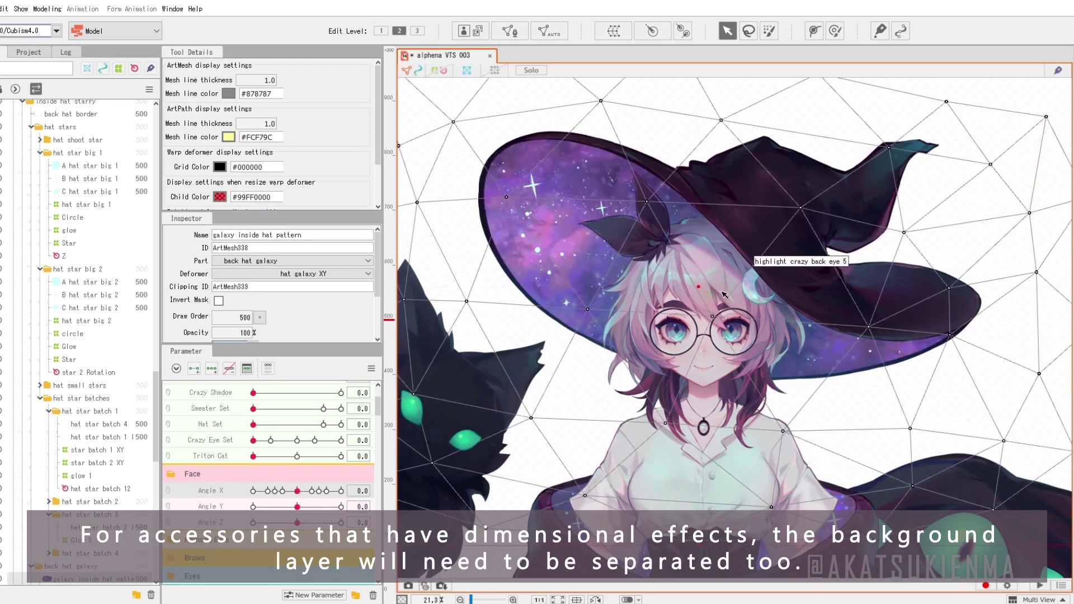
pyautogui.click(495, 544)
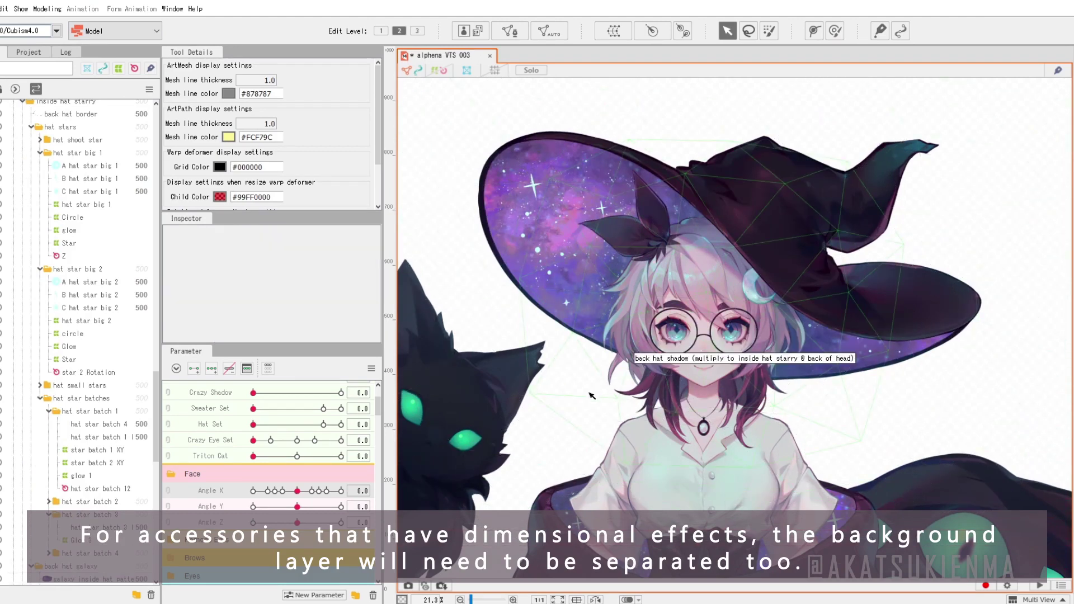
# Step: Test the hat's depth at Angle X 30 with Angle Y -30 and at Angle X -30 with Angle Y 30, and return both to 0
pyautogui.moveTo(253, 491); pyautogui.dragTo(244, 515)
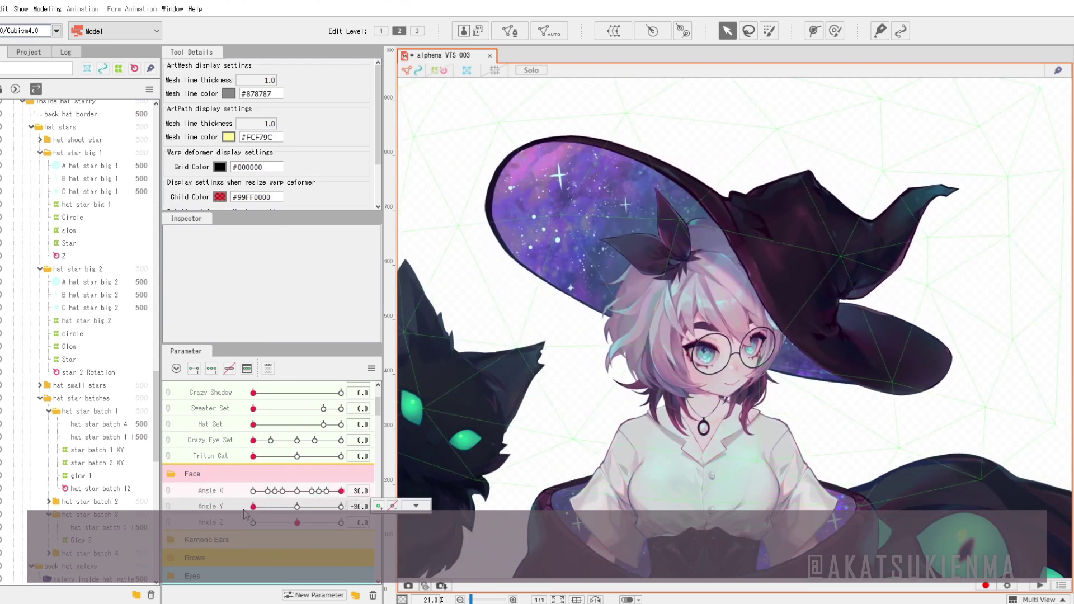
pyautogui.moveTo(335, 491); pyautogui.dragTo(352, 506)
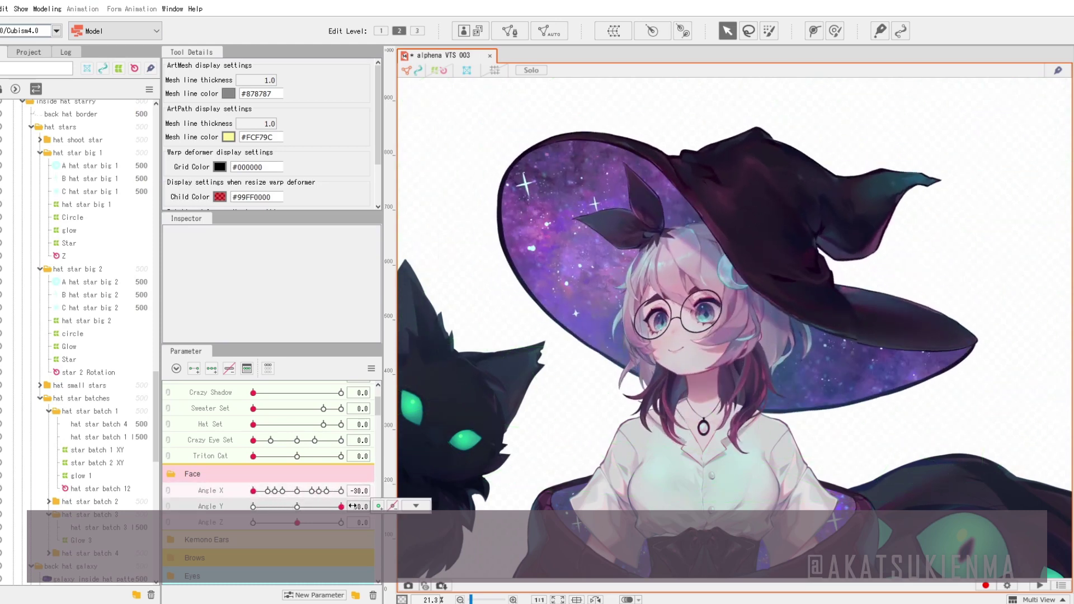
pyautogui.click(297, 507)
pyautogui.click(296, 491)
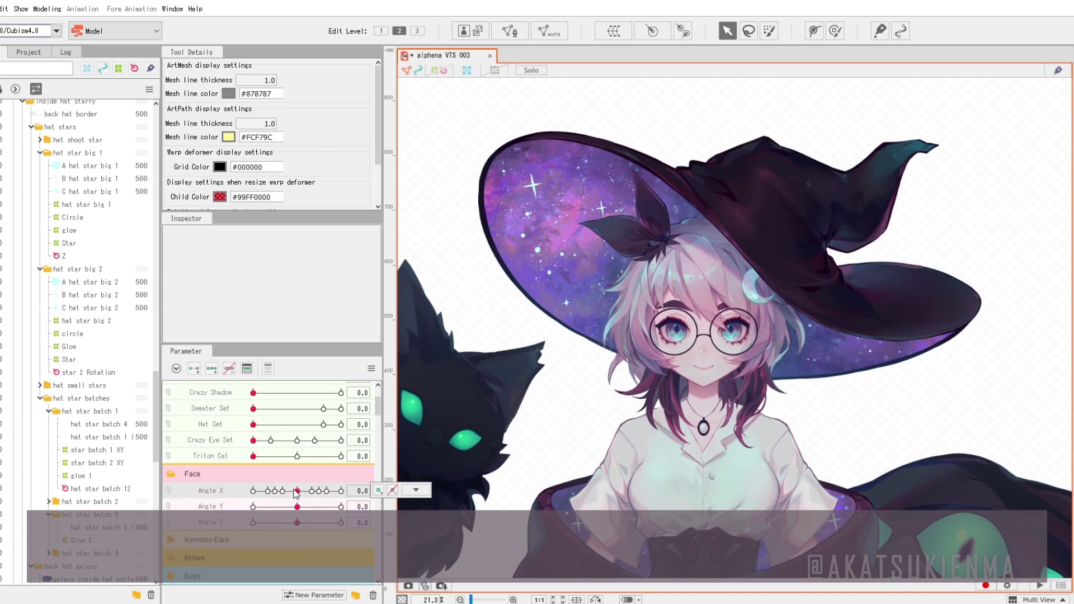
pyautogui.click(415, 490)
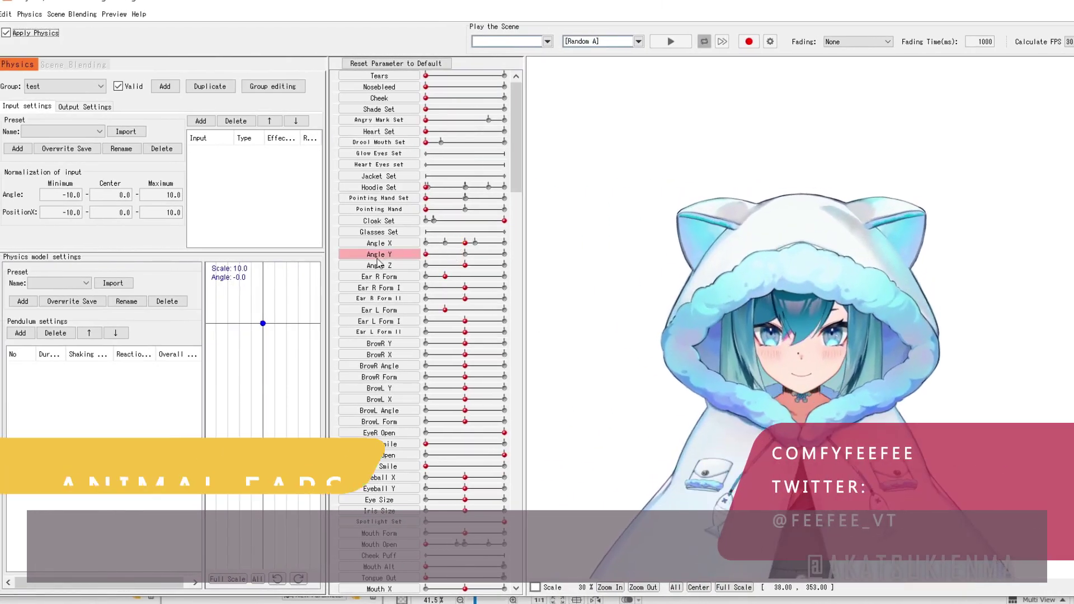
# Step: In the hooded model's physics settings, centre Angle Y, set Hoodie Set to its maximum, and turn the head both ways with Angle X
pyautogui.moveTo(377, 259); pyautogui.dragTo(465, 268)
pyautogui.moveTo(427, 188); pyautogui.dragTo(507, 187)
pyautogui.click(390, 244)
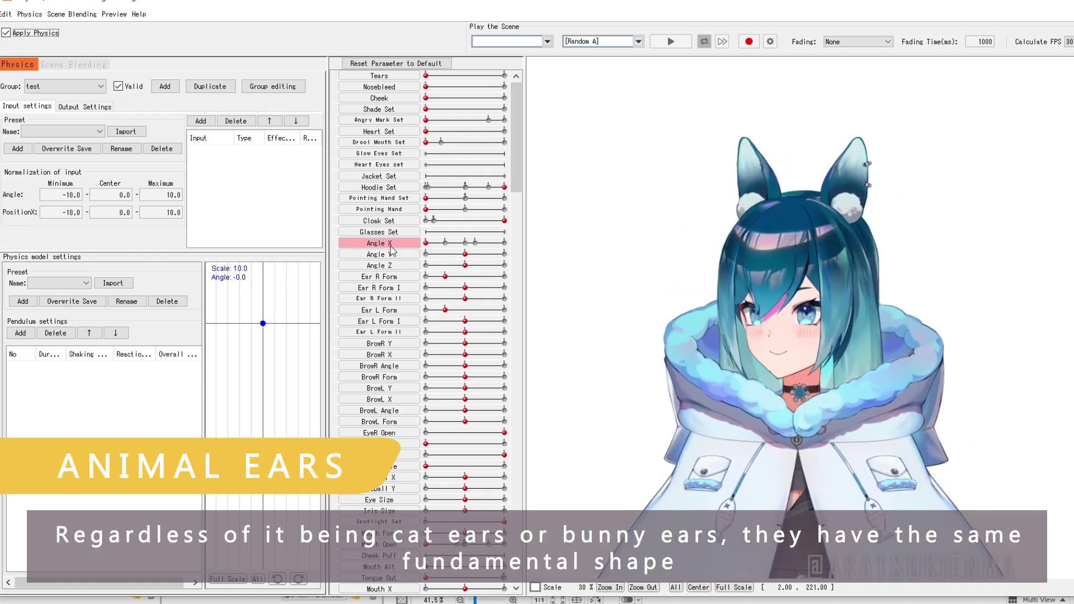
pyautogui.moveTo(390, 246); pyautogui.dragTo(475, 243)
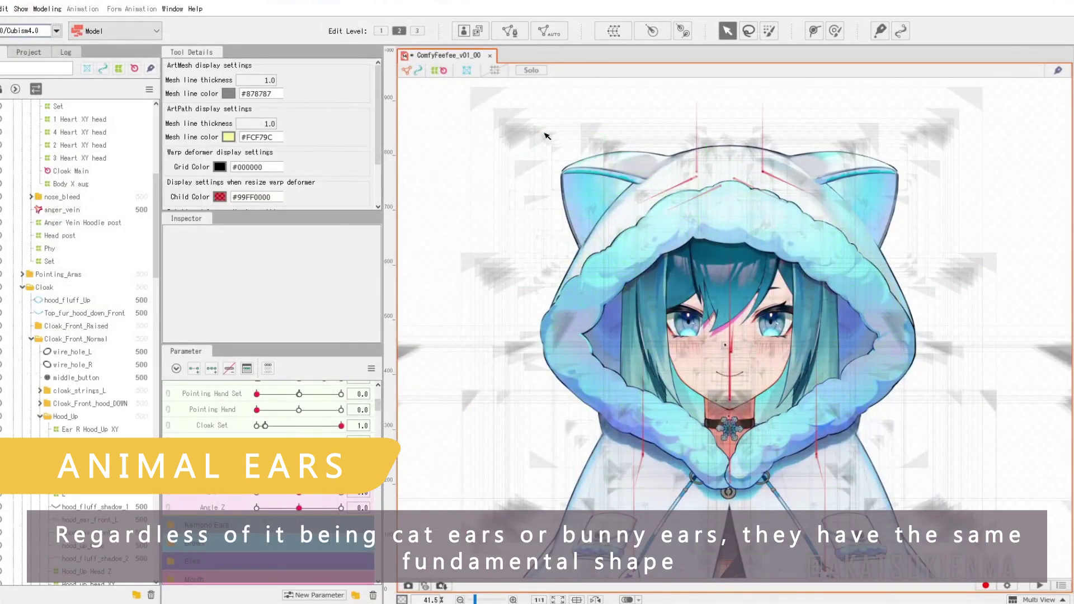
# Step: In the ComfyFeefee_v01_00 model, move the Ear R Hood_Up XY warp deformer away from the hood, and undo the move
pyautogui.click(550, 134)
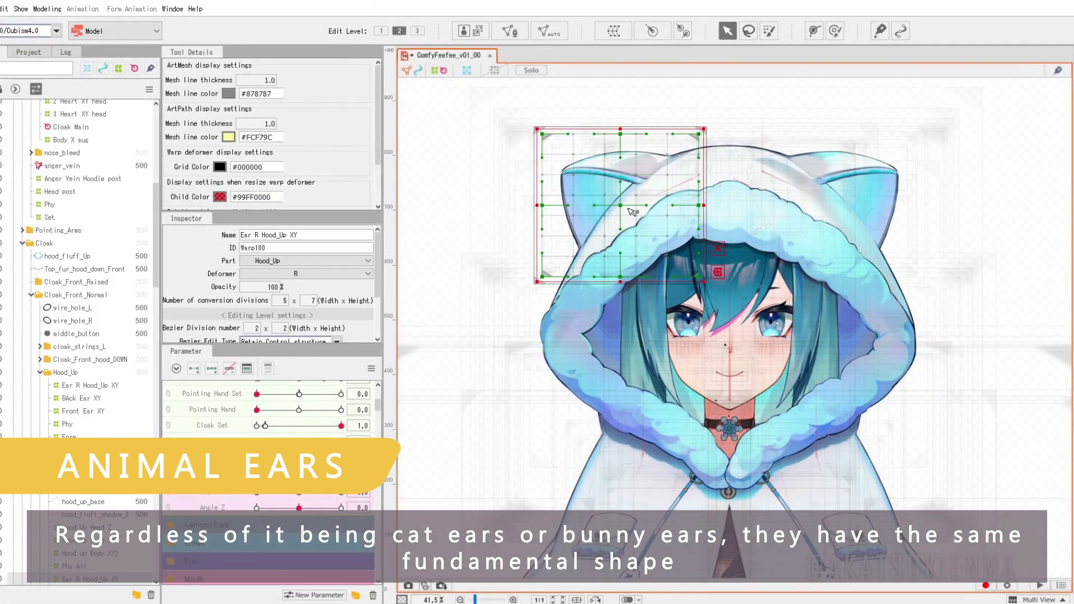
pyautogui.moveTo(632, 211); pyautogui.dragTo(526, 211)
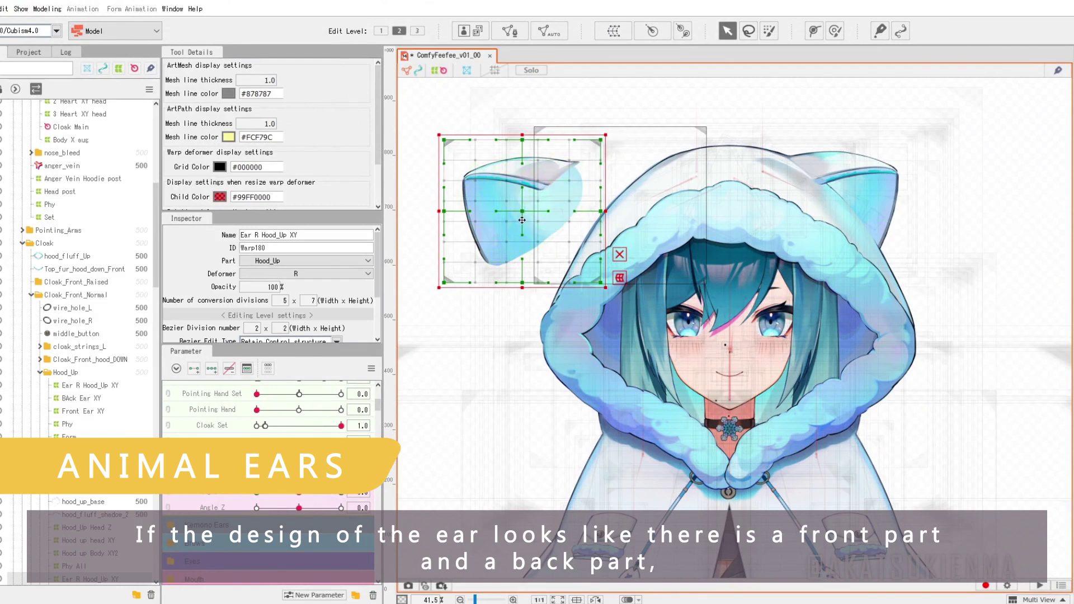
pyautogui.hotkey('ctrl', 'z')
# Step: Separate the hood_ear_front_R and hood_ear_back_R art meshes by moving each away from the hood, and undo both moves
pyautogui.click(629, 168)
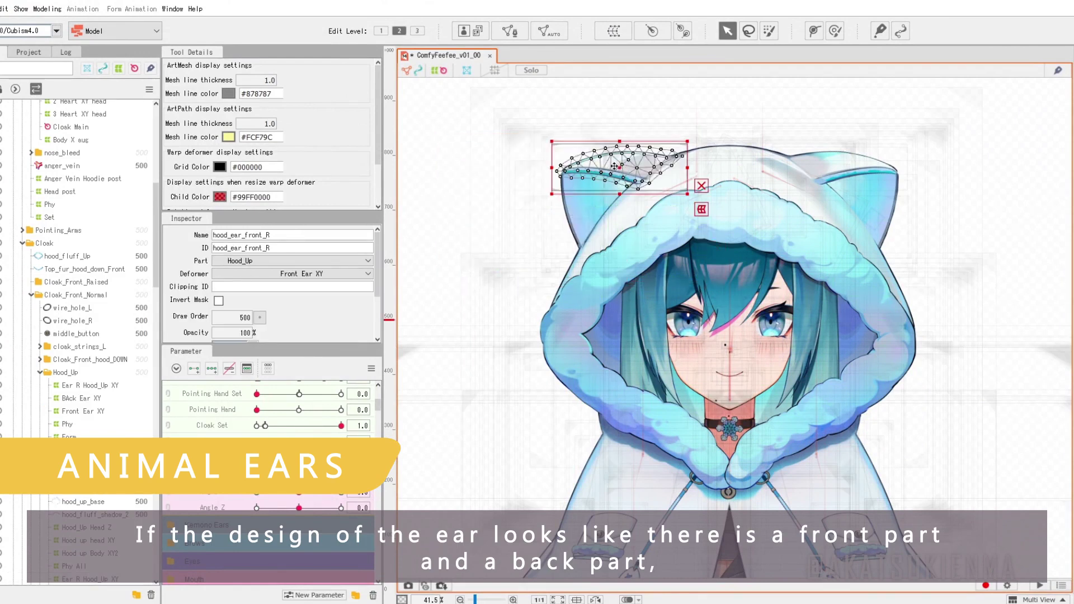
pyautogui.moveTo(615, 166); pyautogui.dragTo(503, 247)
pyautogui.click(611, 198)
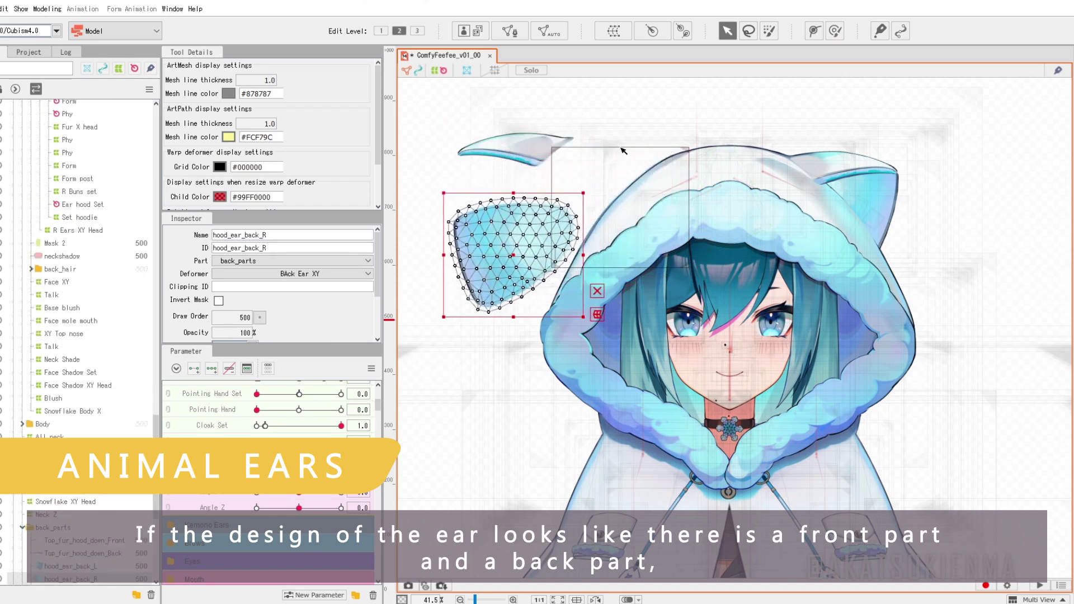
pyautogui.click(644, 128)
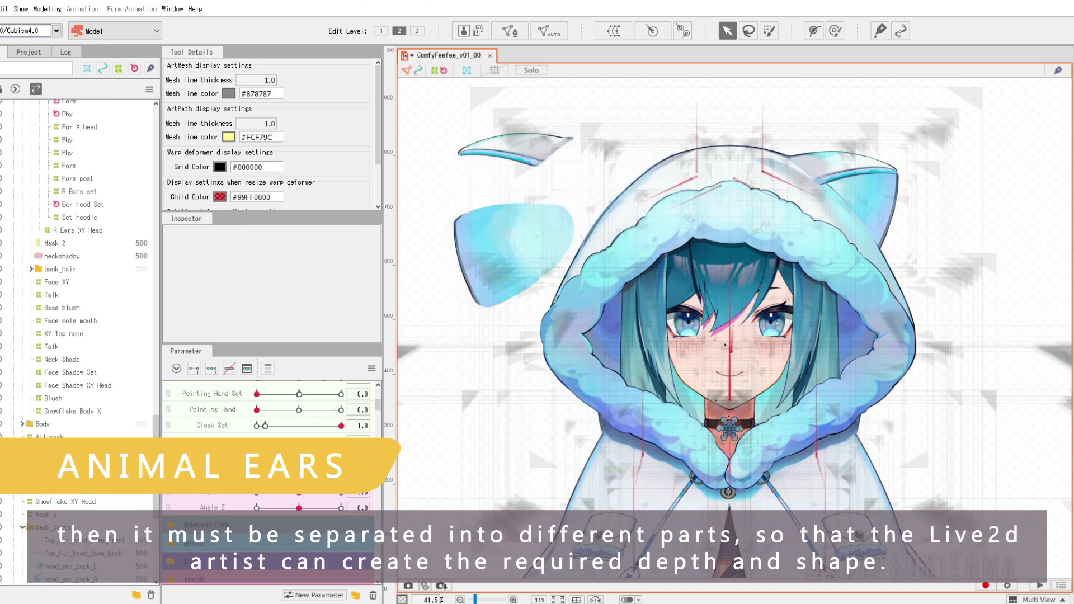
pyautogui.moveTo(299, 477); pyautogui.dragTo(341, 476)
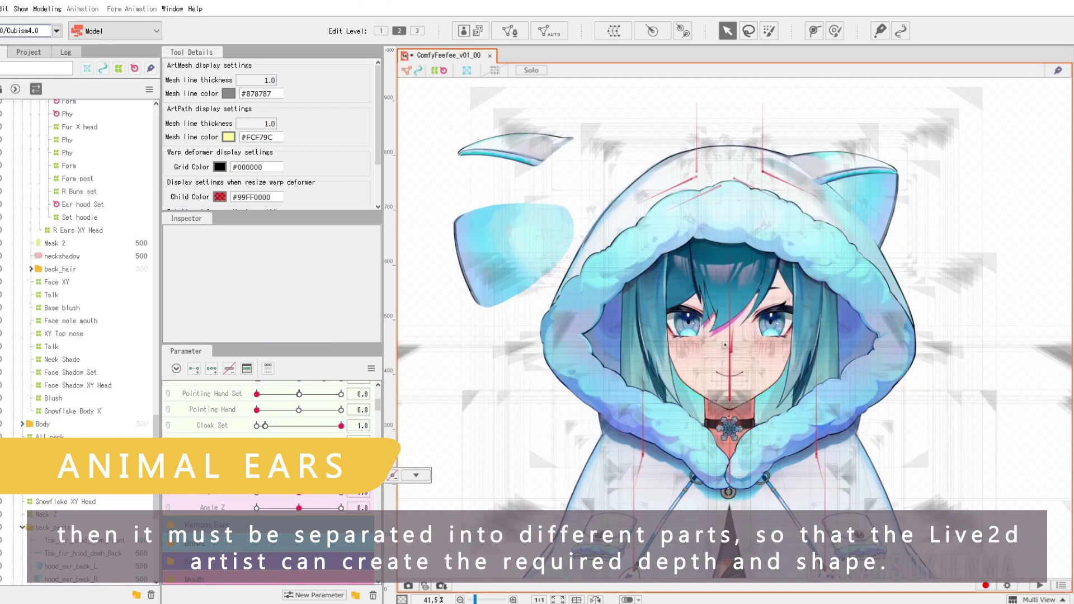
pyautogui.hotkey('ctrl', 'z')
pyautogui.hotkey('ctrl', 'z')
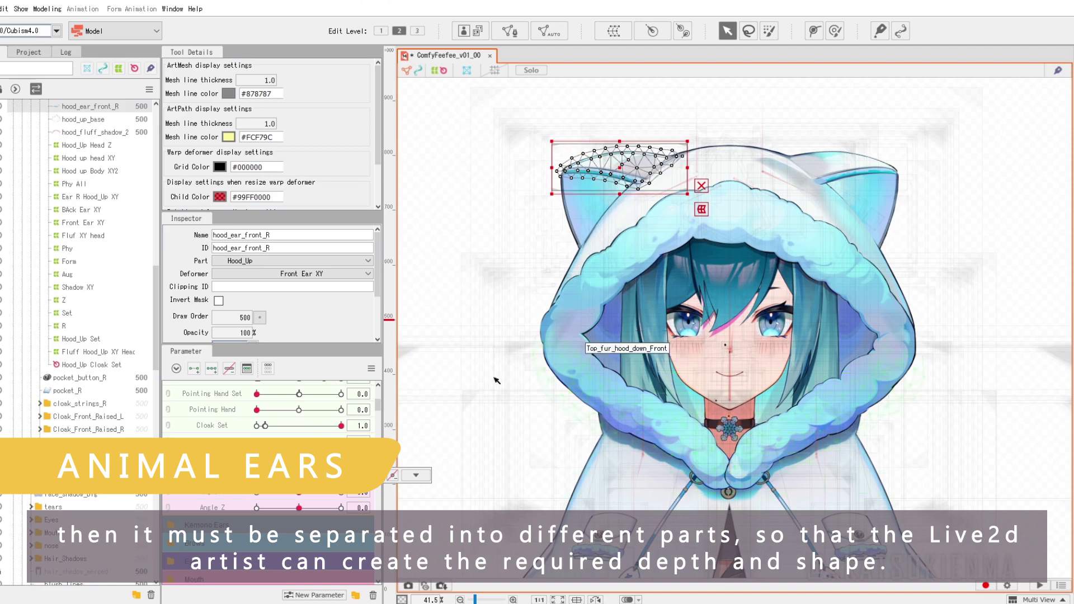
pyautogui.click(441, 285)
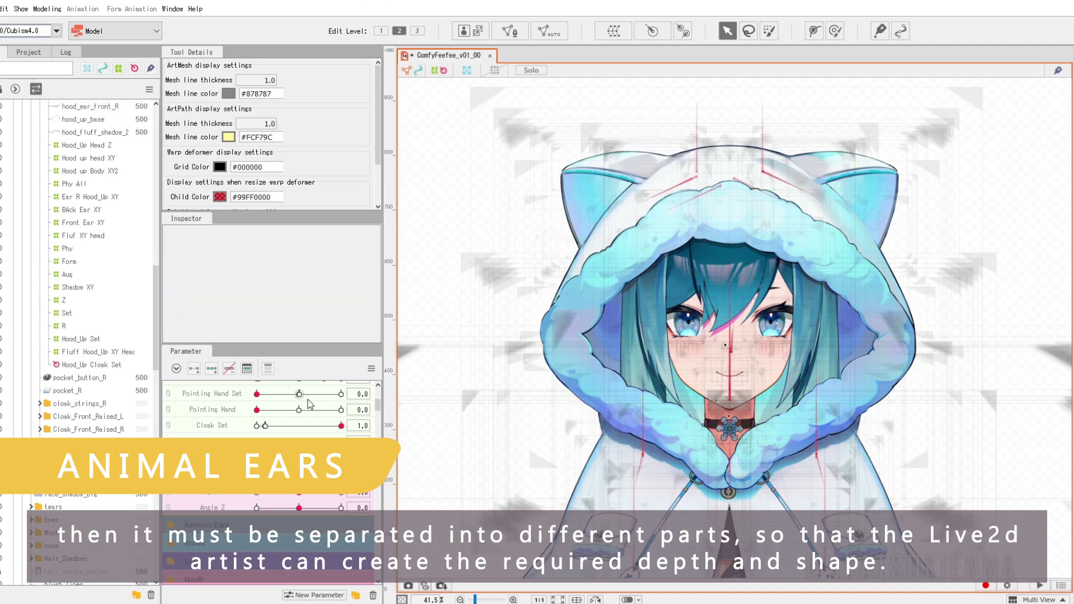
# Step: Set Hoodie Set to 1.0 to lower the hood, and turn the head with Angle X at 30
pyautogui.scroll(1, 310, 404)
pyautogui.moveTo(257, 426); pyautogui.dragTo(368, 425)
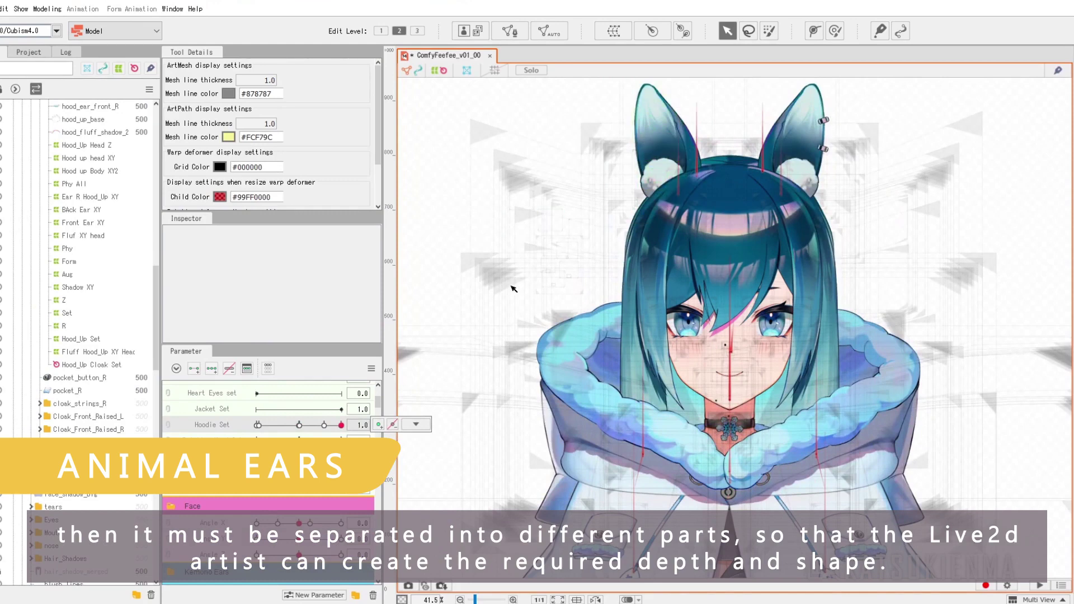
pyautogui.moveTo(298, 524); pyautogui.dragTo(420, 486)
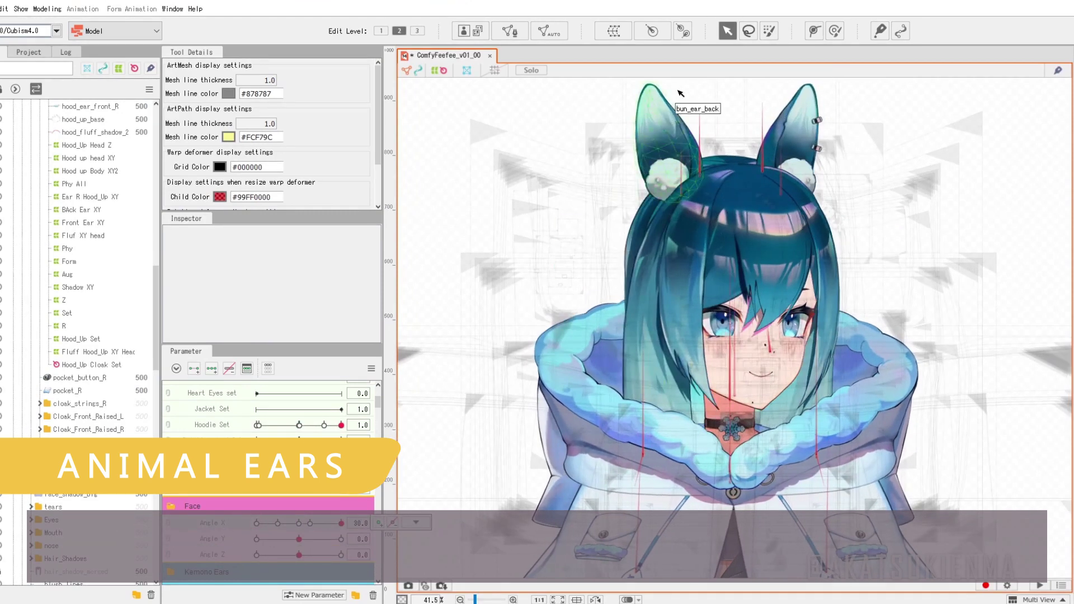
# Step: Select the bun_ear_back art mesh, and move the bun_ear_fluff art mesh out of the ear, clear of the head
pyautogui.scroll(1, 675, 92)
pyautogui.click(652, 159)
pyautogui.scroll(3, 712, 106)
pyautogui.scroll(-4, 727, 263)
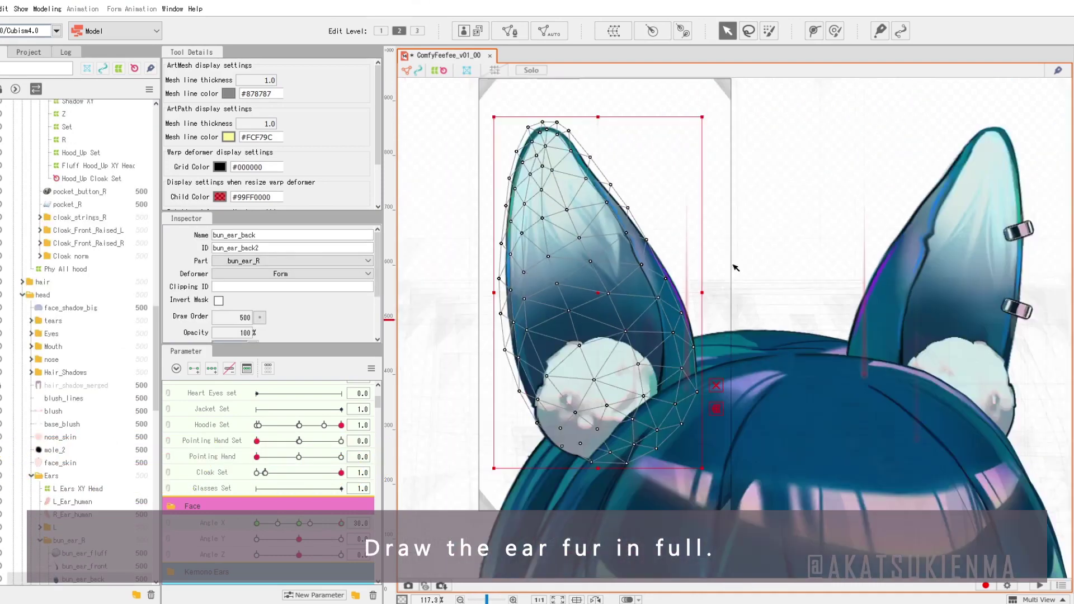
pyautogui.click(652, 346)
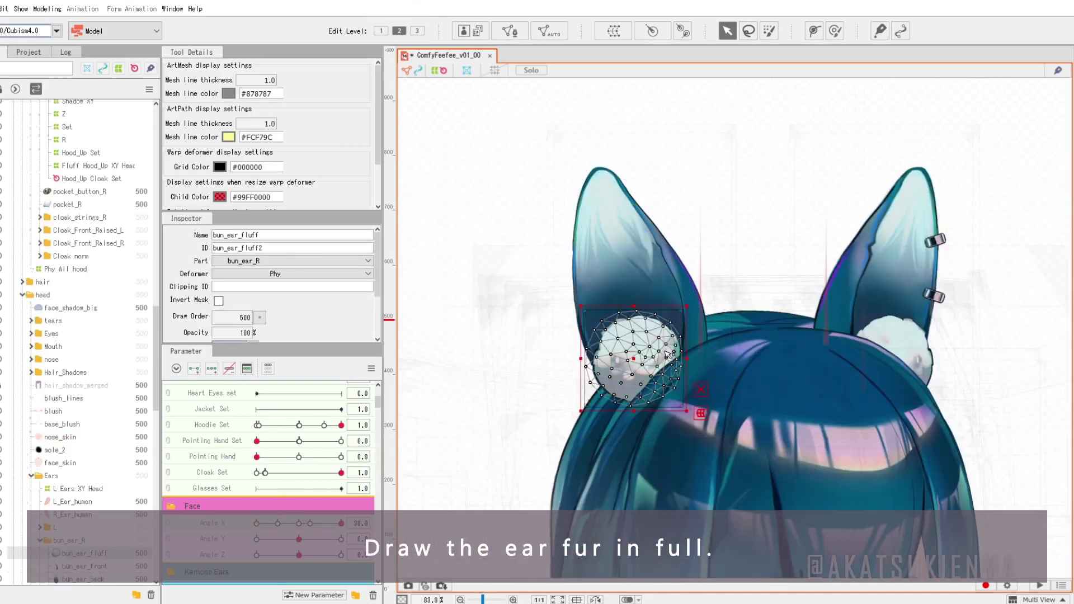
pyautogui.moveTo(651, 346); pyautogui.dragTo(472, 359)
pyautogui.click(460, 311)
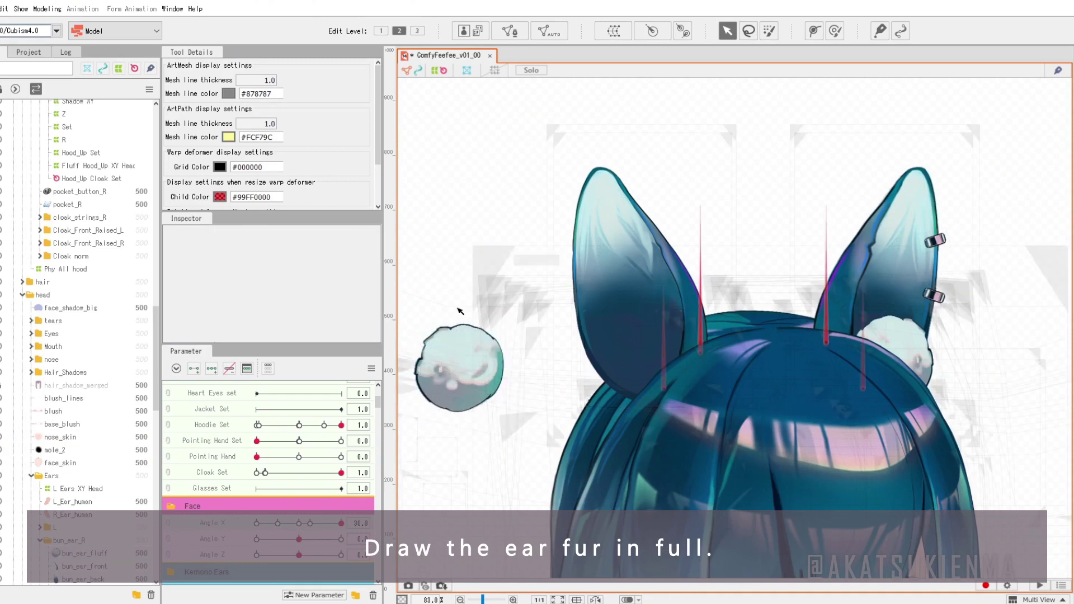
# Step: Move the bun_ear_back and bun_ear_front art meshes off the head as two separate ear pieces
pyautogui.click(640, 311)
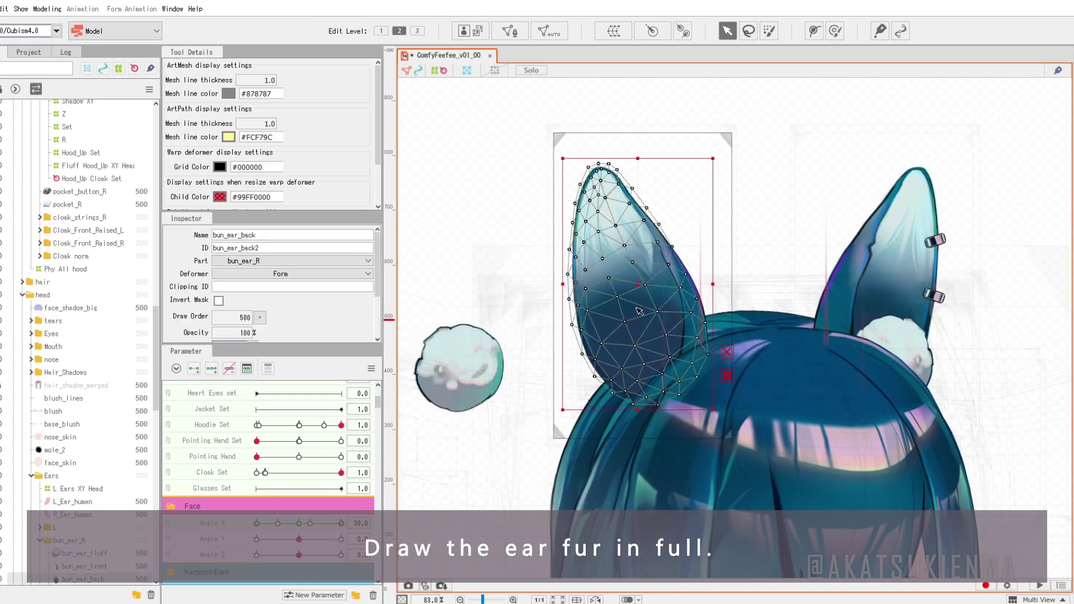
pyautogui.moveTo(623, 278); pyautogui.dragTo(511, 232)
pyautogui.click(632, 140)
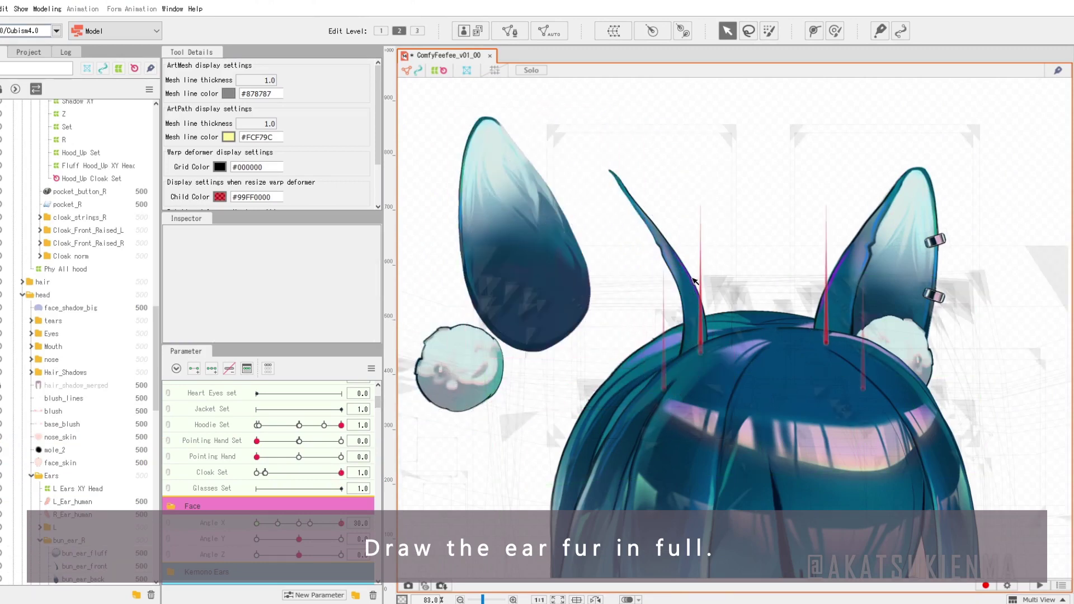
pyautogui.click(682, 275)
pyautogui.moveTo(657, 271); pyautogui.dragTo(651, 197)
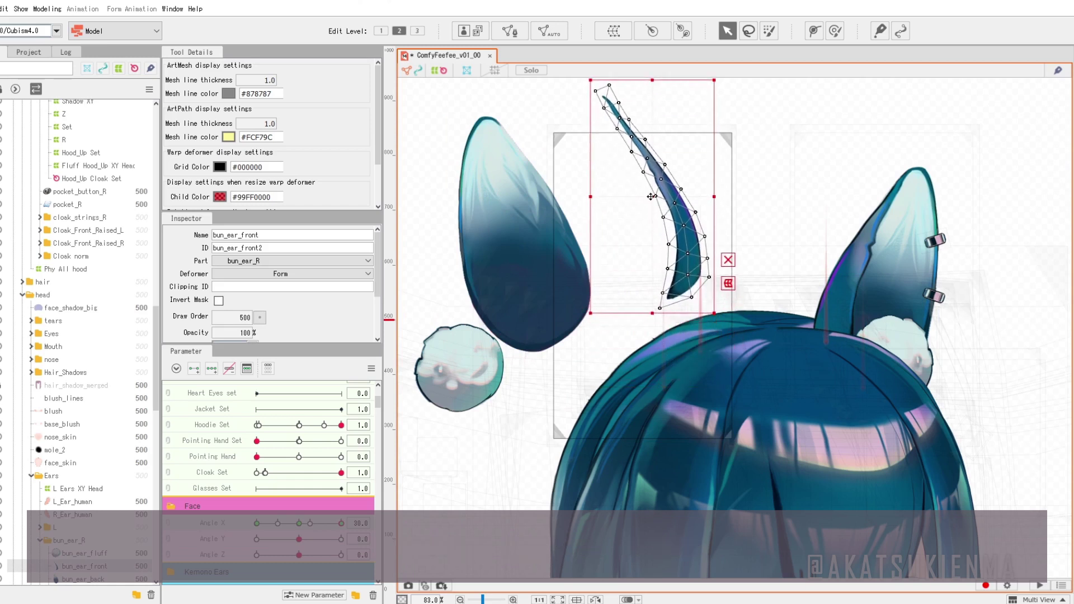
pyautogui.click(729, 216)
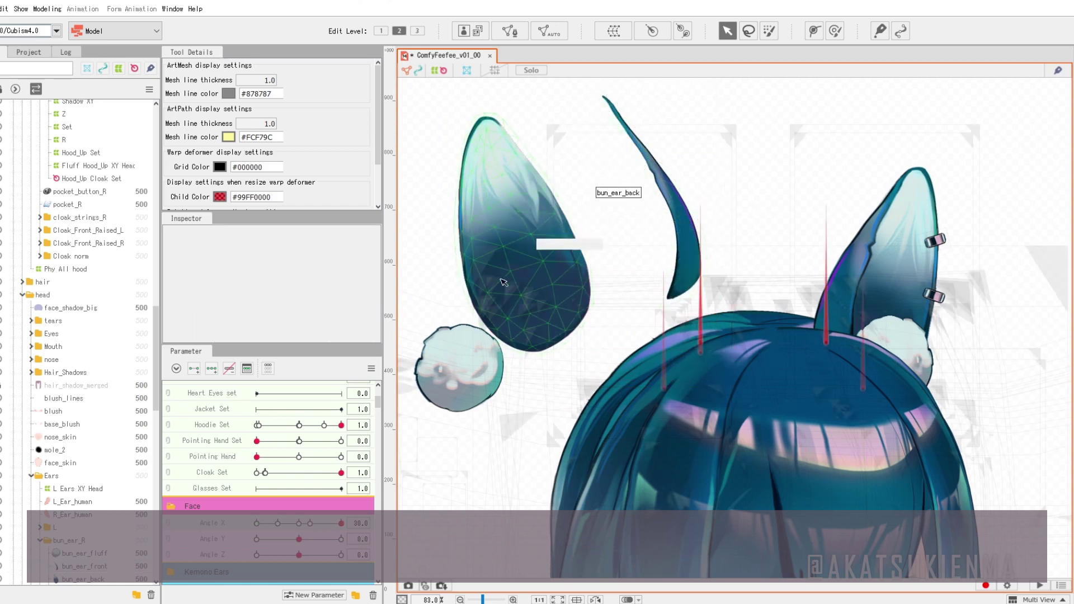
# Step: Undo the moves of the bun_ear_front, bun_ear_back and bun_ear_fluff art meshes
pyautogui.hotkey('ctrl', 'z')
pyautogui.hotkey('ctrl', 'z')
pyautogui.hotkey('ctrl', 'z')
pyautogui.hotkey('ctrl', 'z')
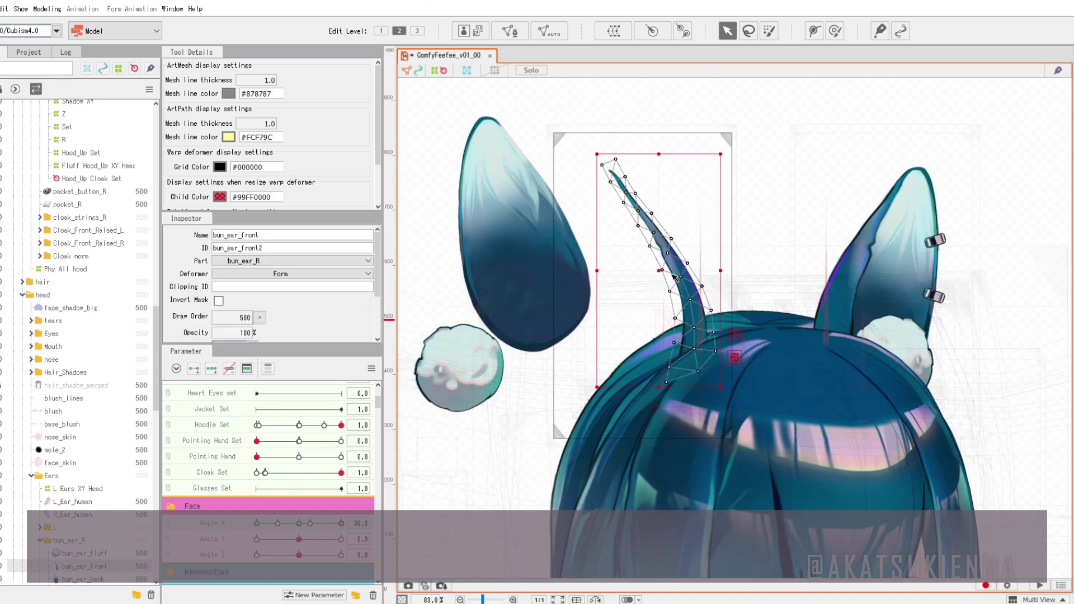
pyautogui.click(772, 272)
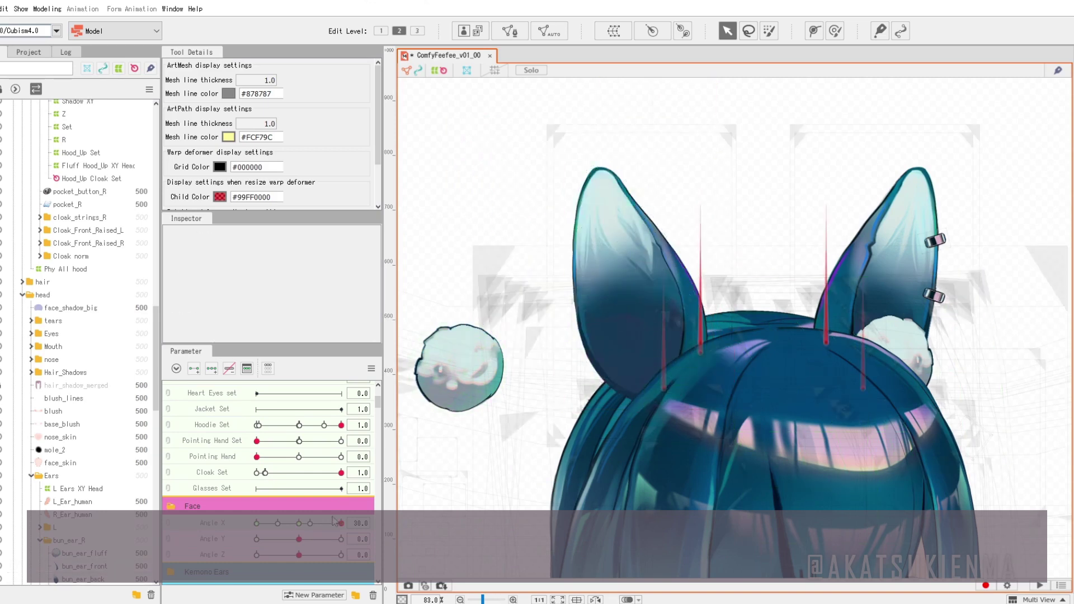
pyautogui.moveTo(338, 524); pyautogui.dragTo(302, 530)
pyautogui.hotkey('ctrl', 'z')
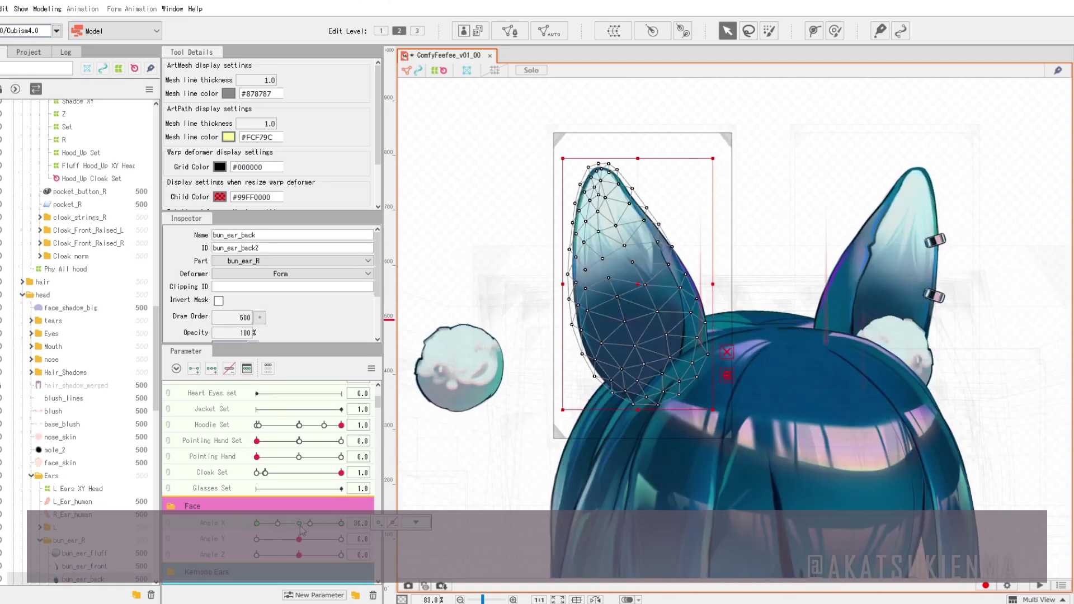
pyautogui.hotkey('ctrl', 'z')
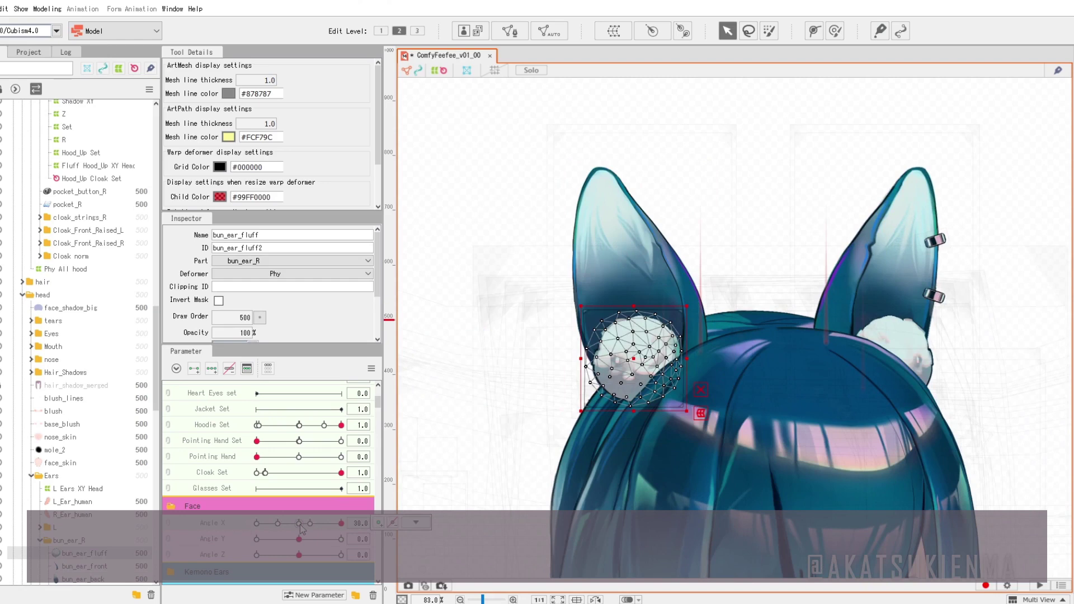
# Step: Deselect the ear fluff and return Angle X to 0 so the head faces forward
pyautogui.click(524, 380)
pyautogui.moveTo(341, 523); pyautogui.dragTo(301, 524)
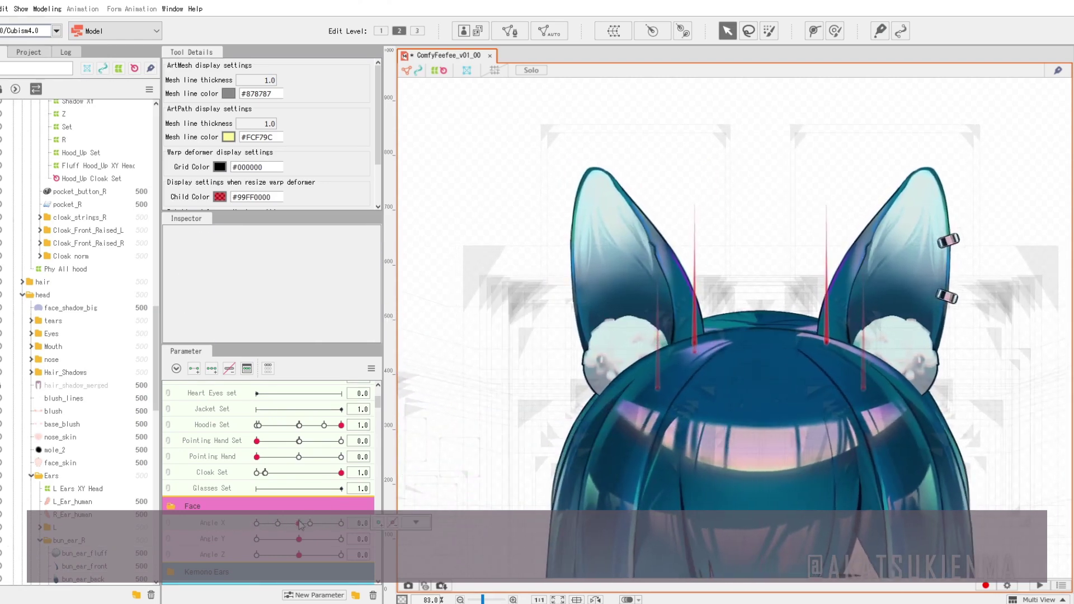
pyautogui.scroll(-3, 274, 464)
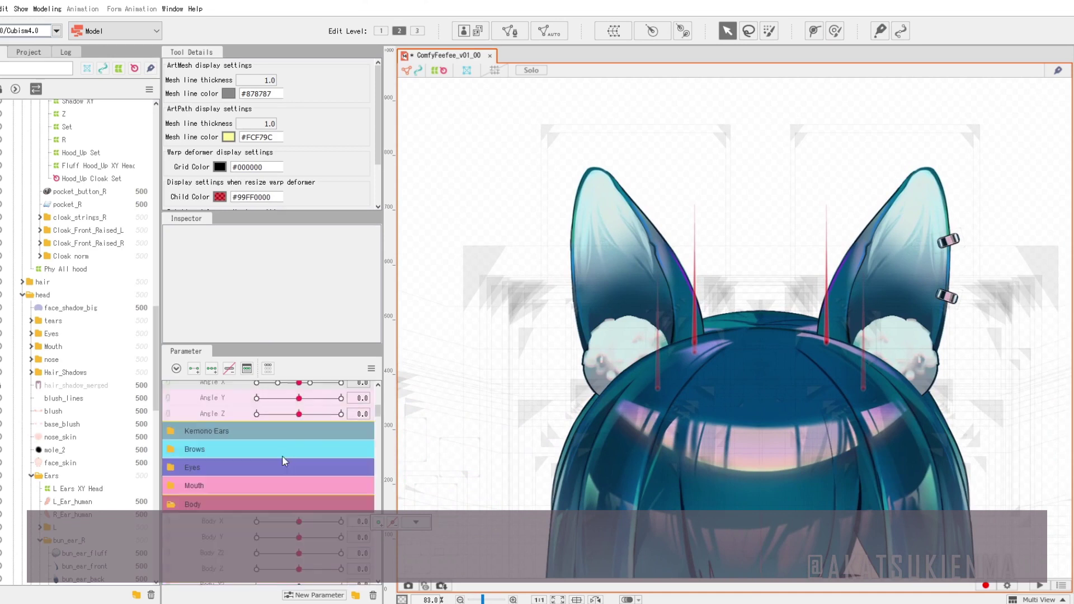
# Step: Preview the right animal ear by setting Ear R Form to -1.0, turning Angle X to 30, and raising Ear R Form to its maximum
pyautogui.click(172, 432)
pyautogui.moveTo(274, 451); pyautogui.dragTo(244, 463)
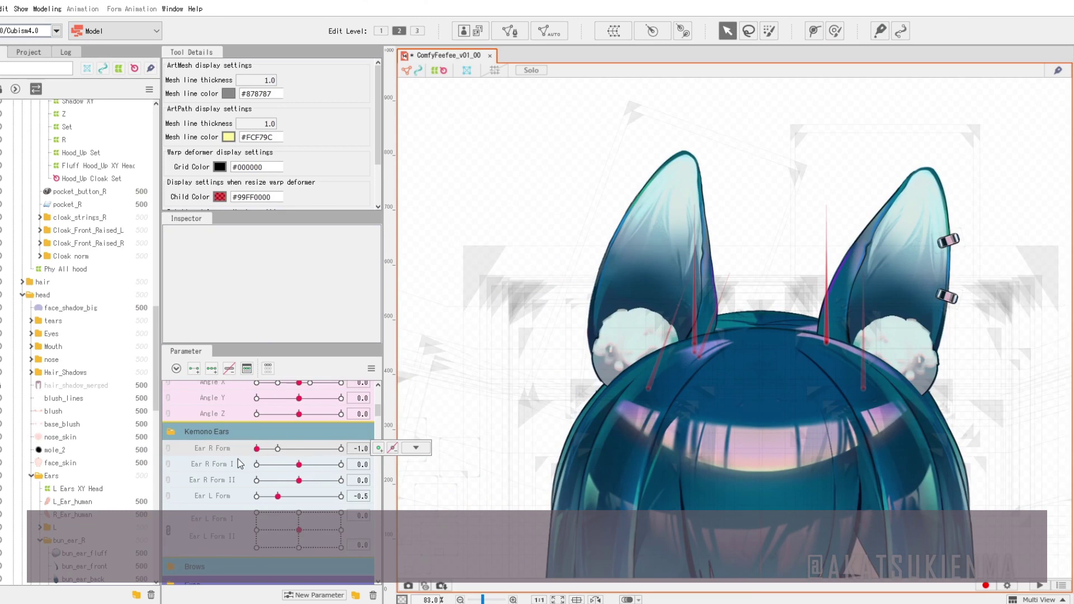
pyautogui.scroll(2, 310, 470)
pyautogui.moveTo(299, 429); pyautogui.dragTo(347, 431)
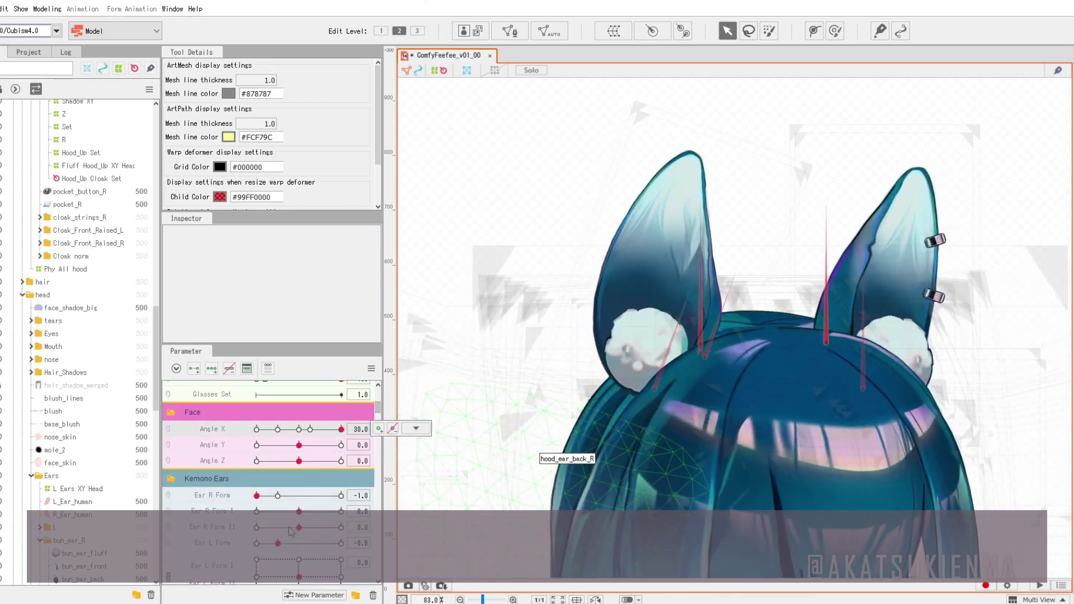
pyautogui.moveTo(258, 496); pyautogui.dragTo(374, 494)
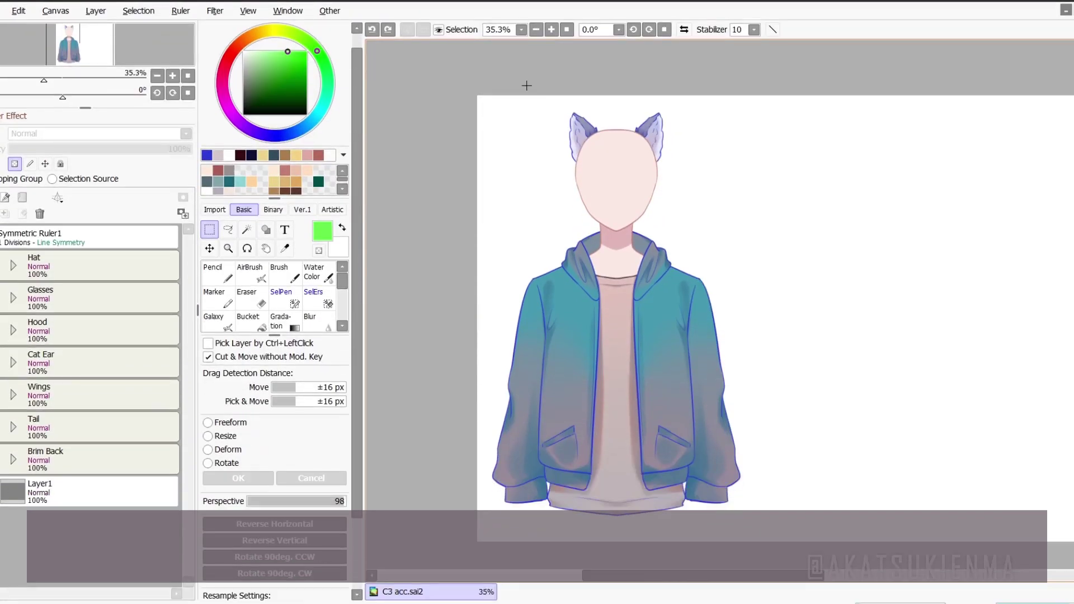
# Step: In PaintTool SAI, move the R Back Ear, R Front Ear, L Back Ear and L Front Ear layers outward, apart from each other and the head
pyautogui.scroll(3, 575, 115)
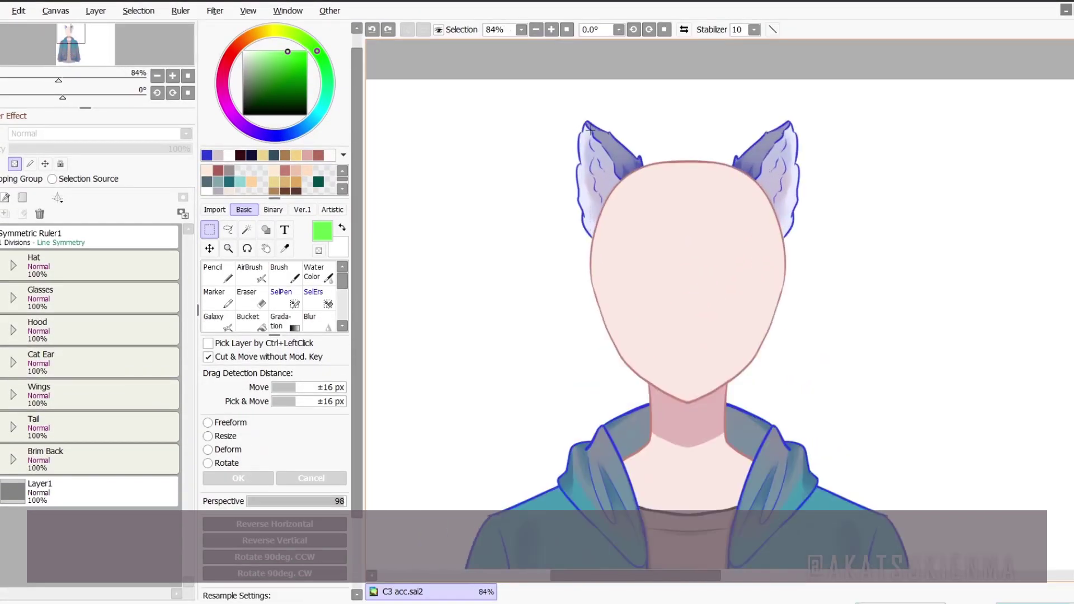
pyautogui.scroll(1, 591, 130)
pyautogui.moveTo(605, 197); pyautogui.dragTo(503, 204)
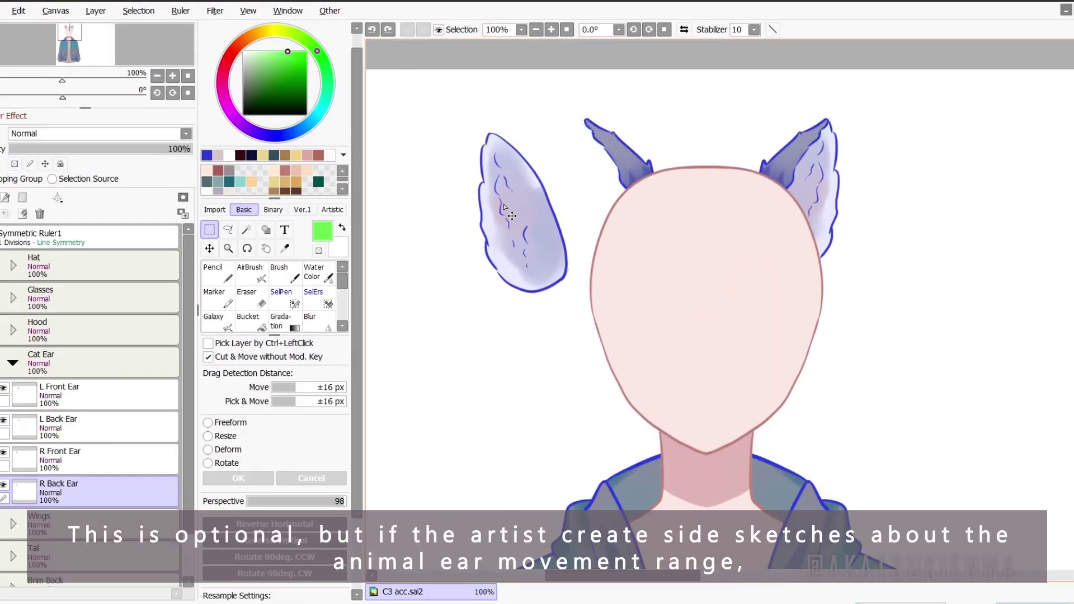
pyautogui.keyDown('ctrl'); pyautogui.click(658, 174); pyautogui.keyUp('ctrl')
pyautogui.moveTo(659, 175); pyautogui.dragTo(581, 158)
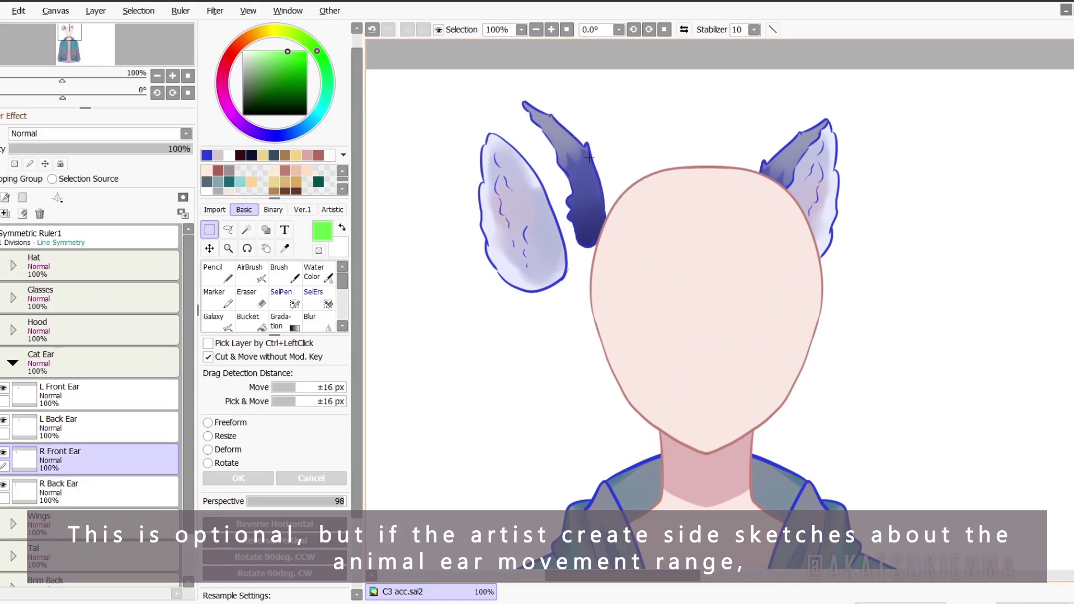
pyautogui.moveTo(819, 180); pyautogui.dragTo(941, 202)
pyautogui.moveTo(792, 165); pyautogui.dragTo(878, 165)
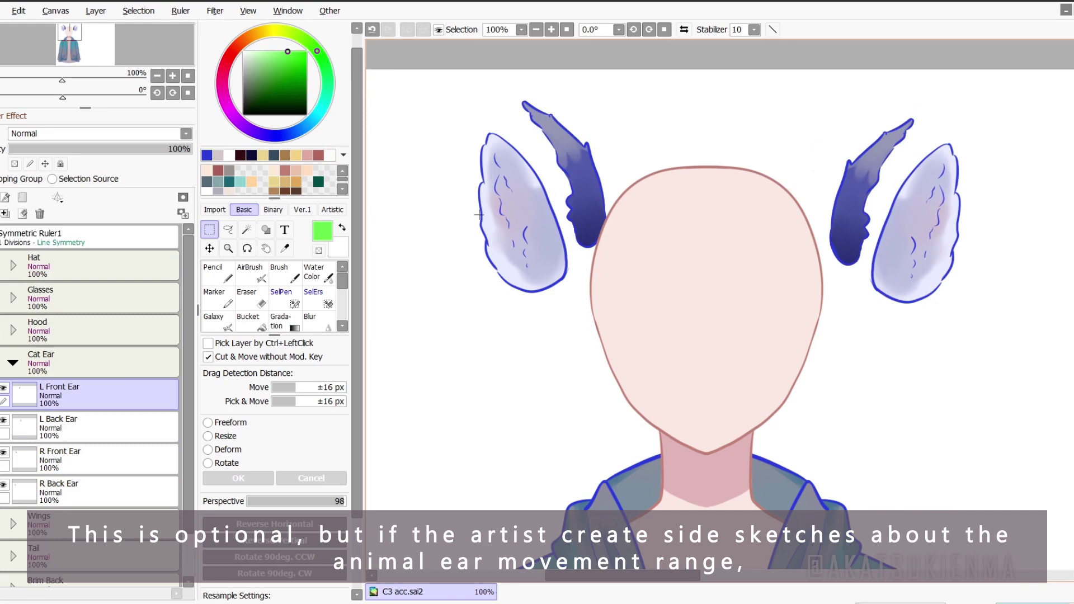
# Step: Undo the moves of the four cat ear layers
pyautogui.hotkey('ctrl', 'z')
pyautogui.hotkey('ctrl', 'z')
pyautogui.hotkey('ctrl', 'z')
pyautogui.hotkey('ctrl', 'z')
pyautogui.hotkey('ctrl', 'z')
pyautogui.hotkey('ctrl', 'z')
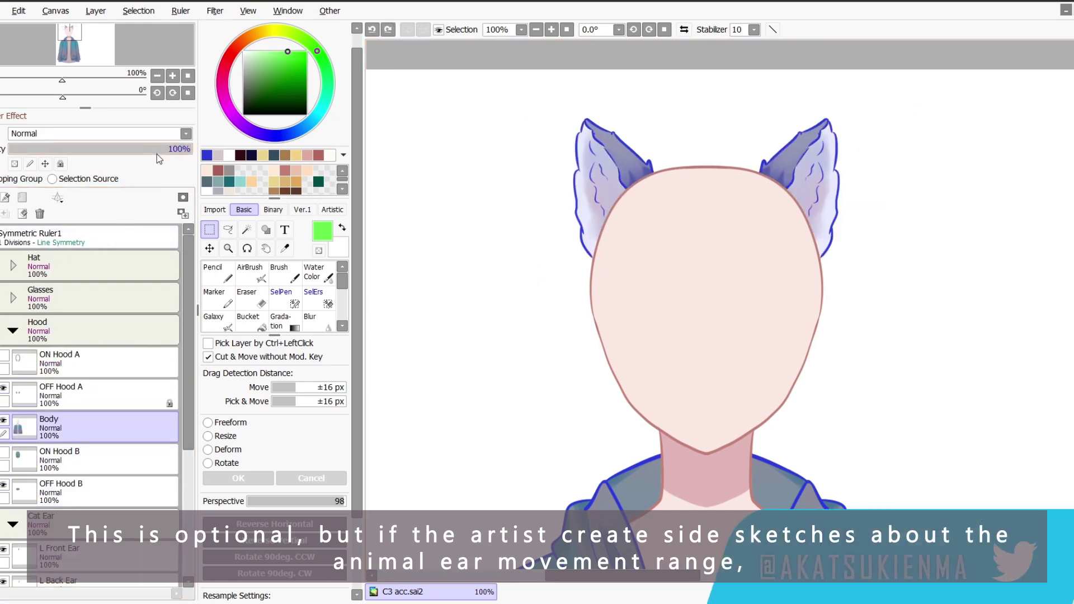
# Step: Fade the Body layer to 35% opacity to expose the ear bases behind the head, and restore it to 100%
pyautogui.moveTo(157, 149)
pyautogui.mouseDown()
pyautogui.moveTo(56, 149)
pyautogui.moveTo(73, 149)
pyautogui.mouseUp()
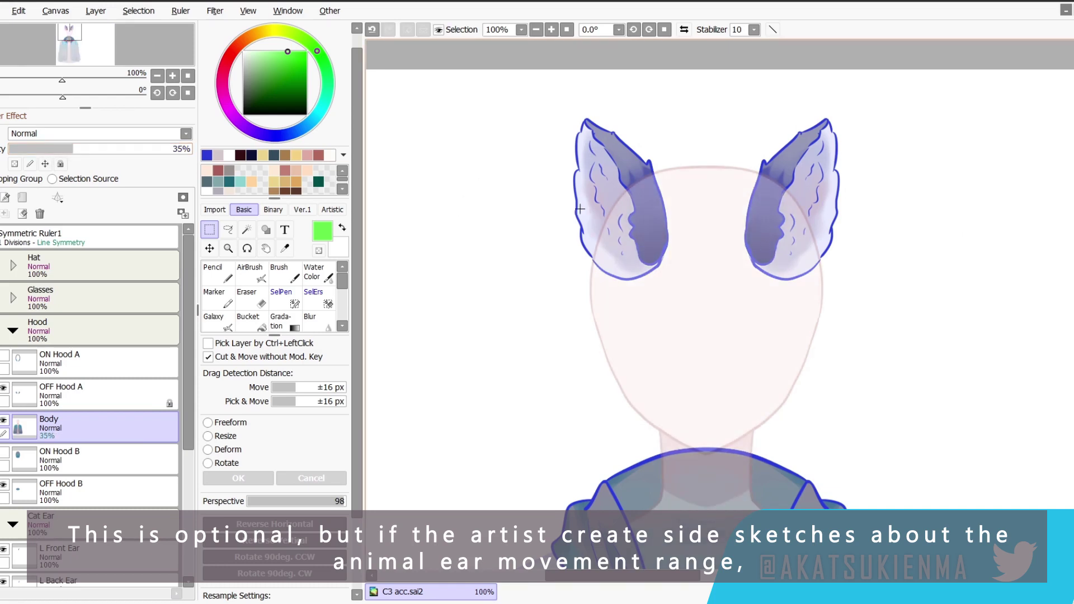
pyautogui.moveTo(99, 149); pyautogui.dragTo(243, 157)
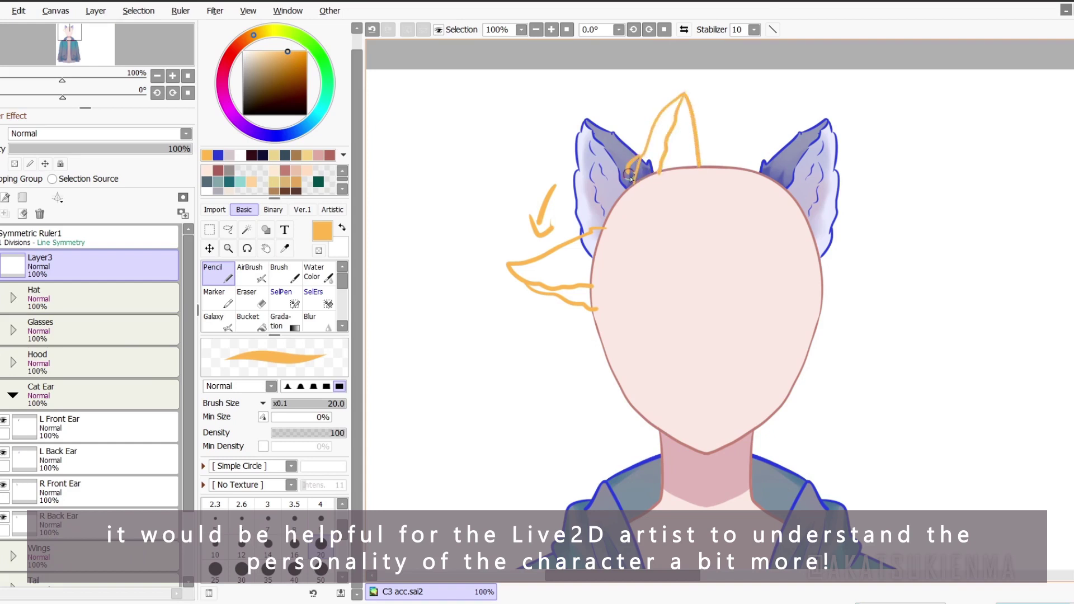
pyautogui.press('e')
pyautogui.press('e')
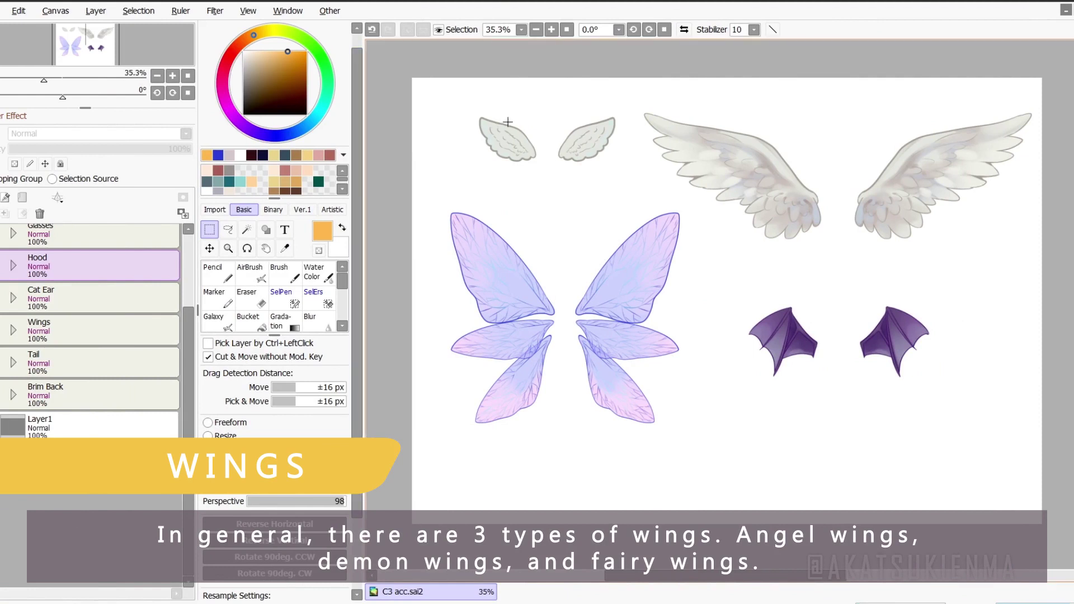
# Step: Pick the R Wing S and L wing S layers of the small angel wings on the canvas
pyautogui.keyDown('ctrl'); pyautogui.click(513, 142); pyautogui.keyUp('ctrl')
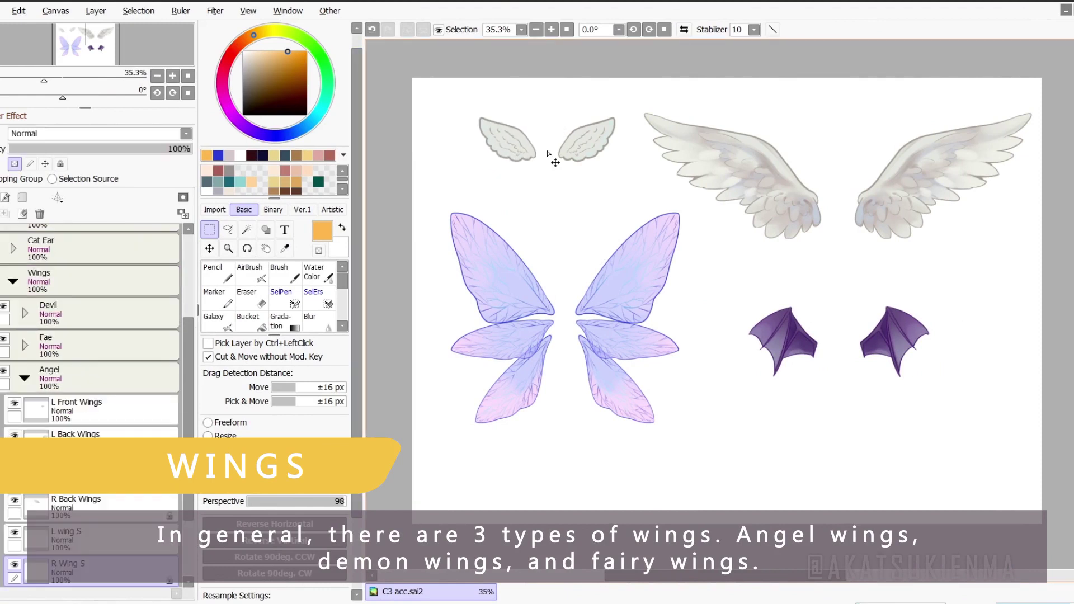
pyautogui.keyDown('ctrl'); pyautogui.click(579, 151); pyautogui.keyUp('ctrl')
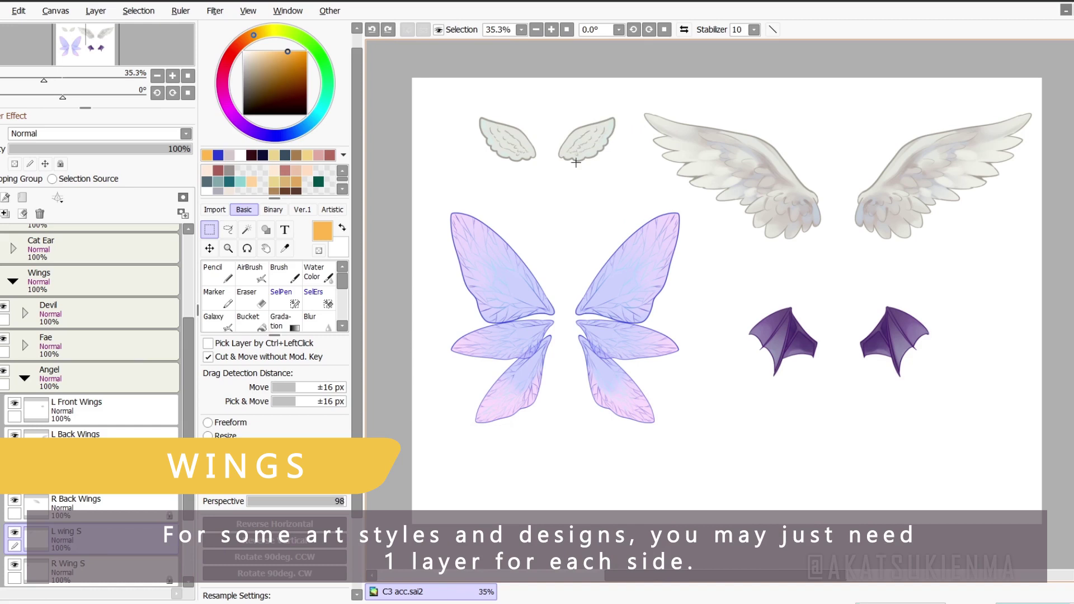
# Step: Move each of the six fairy wing layers in the Fae group outward so every wing is a separate piece
pyautogui.keyDown('ctrl'); pyautogui.click(515, 294); pyautogui.keyUp('ctrl')
pyautogui.moveTo(515, 295); pyautogui.dragTo(496, 265)
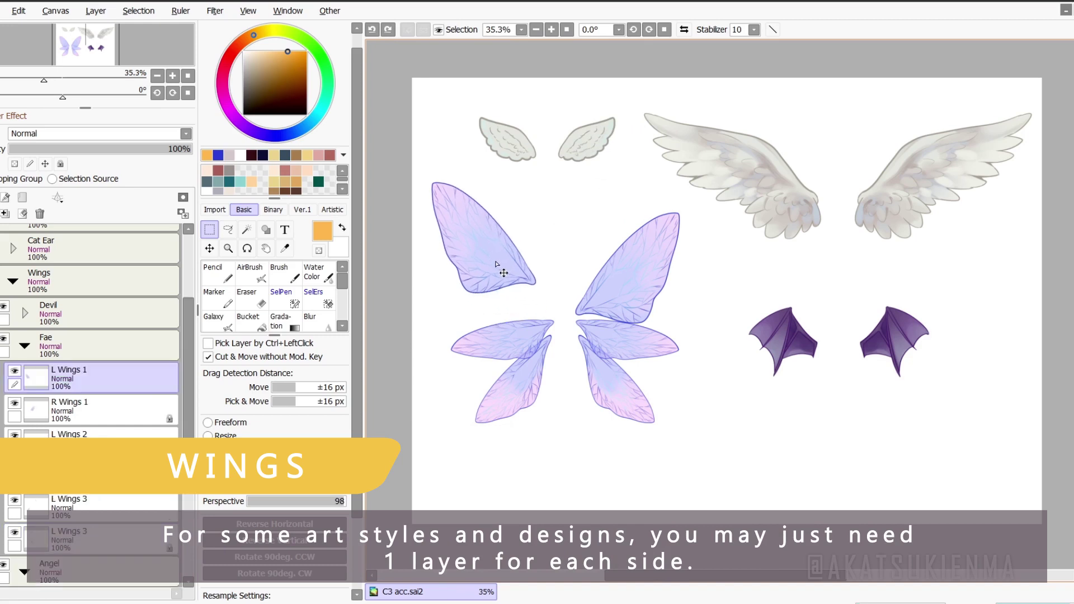
pyautogui.moveTo(510, 336); pyautogui.dragTo(473, 334)
pyautogui.keyDown('ctrl'); pyautogui.keyDown('shift'); pyautogui.click(504, 380); pyautogui.keyUp('shift'); pyautogui.keyUp('ctrl')
pyautogui.moveTo(526, 382); pyautogui.dragTo(497, 415)
pyautogui.moveTo(627, 401); pyautogui.dragTo(646, 448)
pyautogui.moveTo(640, 357); pyautogui.dragTo(687, 400)
pyautogui.moveTo(639, 307); pyautogui.dragTo(653, 270)
# Step: Undo the moves of the six fairy wing layers
pyautogui.hotkey('ctrl', 'z')
pyautogui.hotkey('ctrl', 'z')
pyautogui.hotkey('ctrl', 'z')
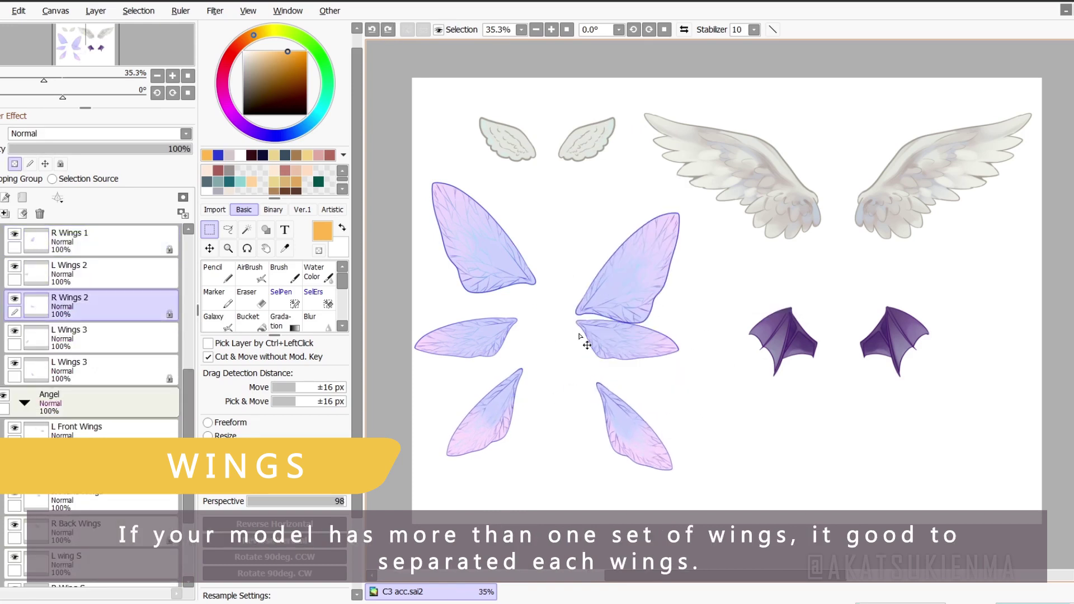
pyautogui.hotkey('ctrl', 'z')
pyautogui.hotkey('ctrl', 'z')
pyautogui.hotkey('ctrl', 'z')
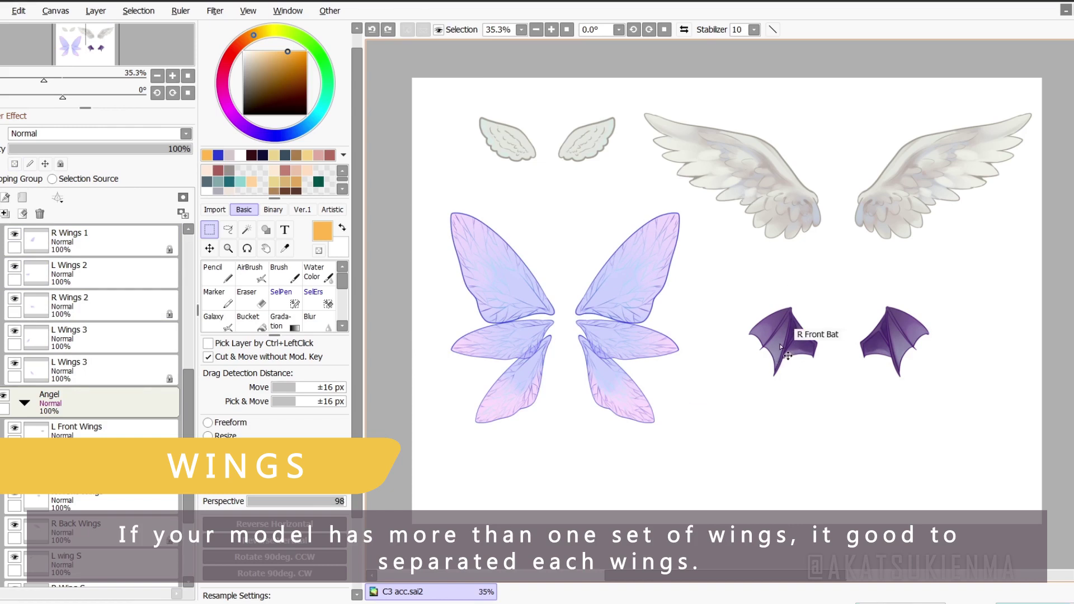
# Step: Move the R Back Bat layer up away from its front piece, and move L Front Bat aside at 59% opacity
pyautogui.moveTo(788, 356); pyautogui.dragTo(801, 316)
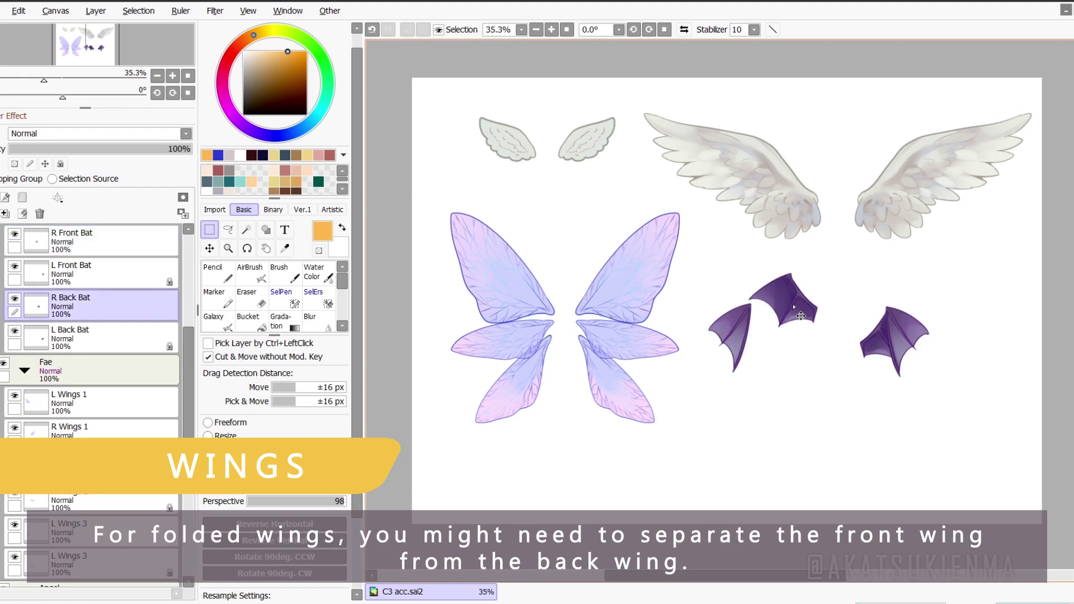
pyautogui.click(906, 335)
pyautogui.moveTo(153, 154); pyautogui.dragTo(116, 154)
pyautogui.scroll(-1, 878, 324)
pyautogui.scroll(3, 916, 336)
pyautogui.scroll(2, 906, 330)
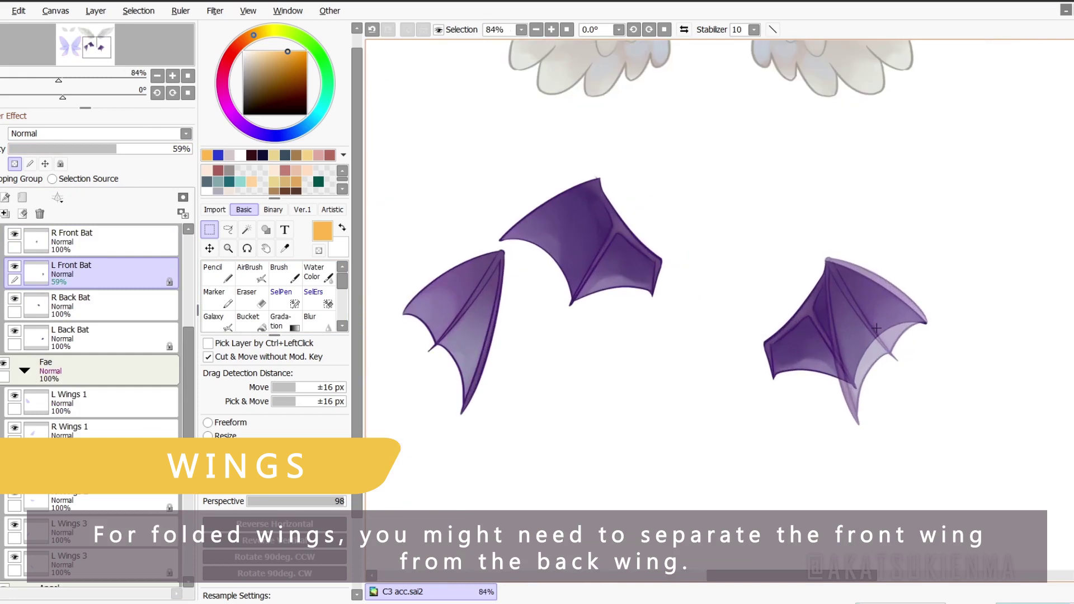
pyautogui.moveTo(884, 323); pyautogui.dragTo(924, 303)
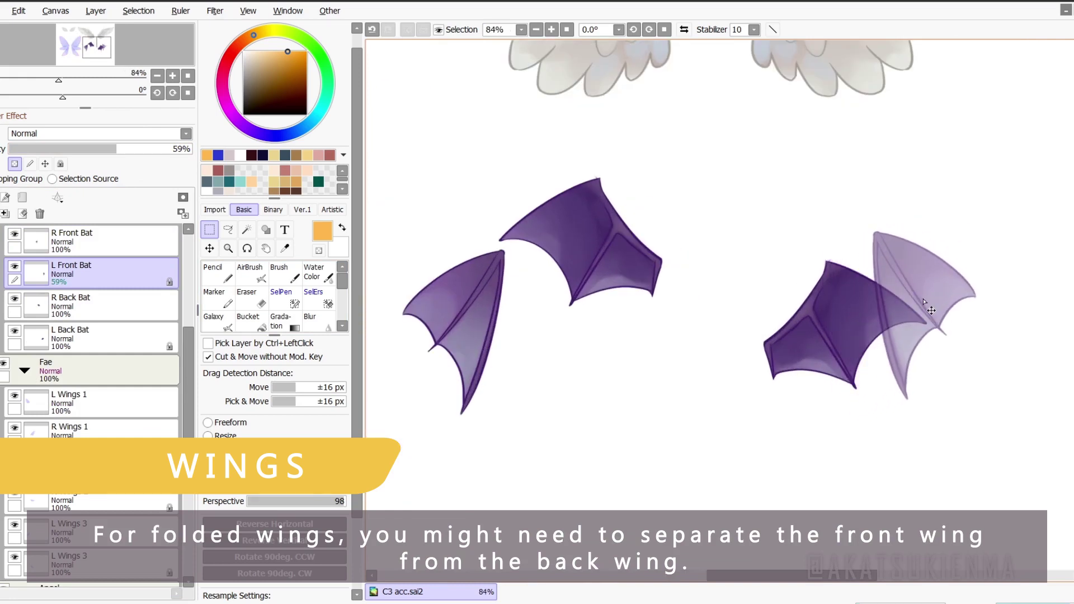
# Step: Undo the bat wing moves and the opacity change on L Front Bat
pyautogui.hotkey('ctrl', 'z')
pyautogui.hotkey('ctrl', 'z')
pyautogui.hotkey('ctrl', 'z')
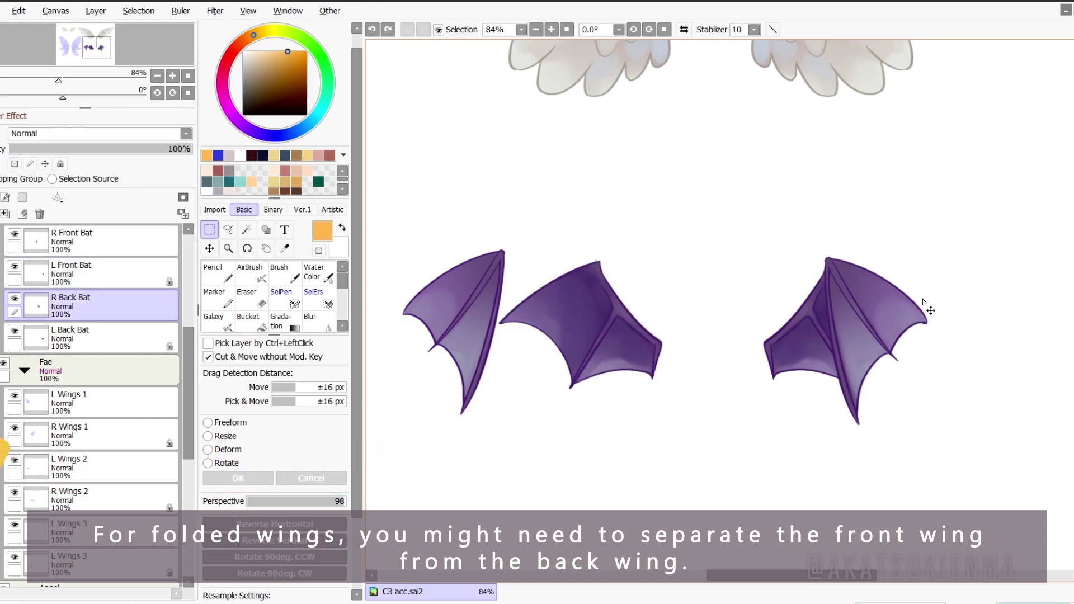
pyautogui.hotkey('ctrl', 'z')
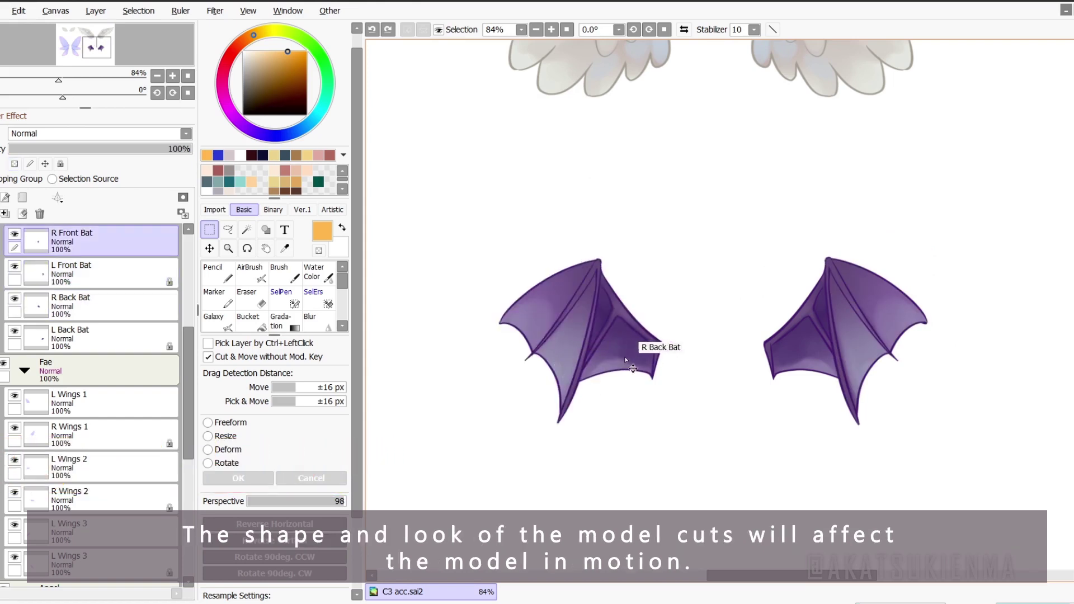
# Step: Move R Back Bat and R Front Bat away from each other one at a time, undoing each move
pyautogui.moveTo(636, 365); pyautogui.dragTo(720, 398)
pyautogui.hotkey('ctrl', 'z')
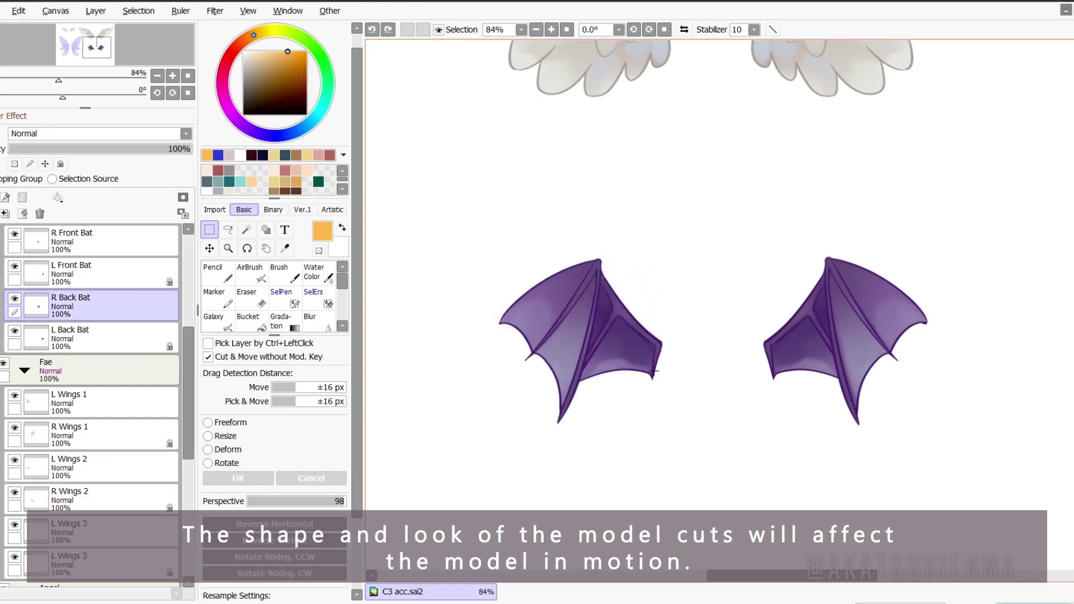
pyautogui.moveTo(574, 350); pyautogui.dragTo(511, 336)
pyautogui.hotkey('ctrl', 'z')
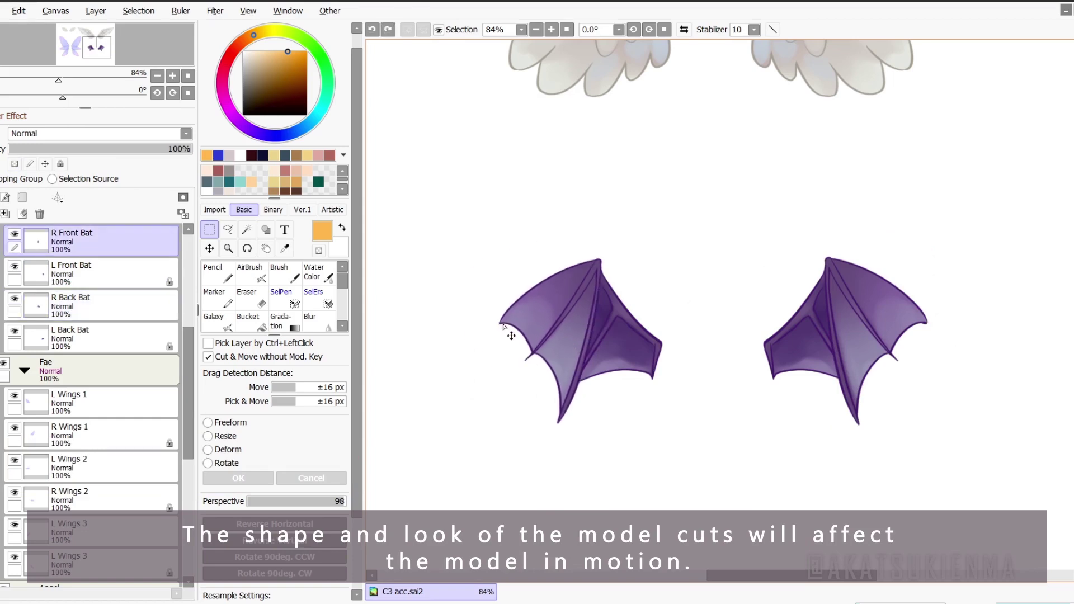
# Step: Move the R and L Front Wings layers of the large angel wings down, and the R and L Back Wings layers up and outward
pyautogui.scroll(-2, 669, 302)
pyautogui.moveTo(683, 284); pyautogui.dragTo(696, 403)
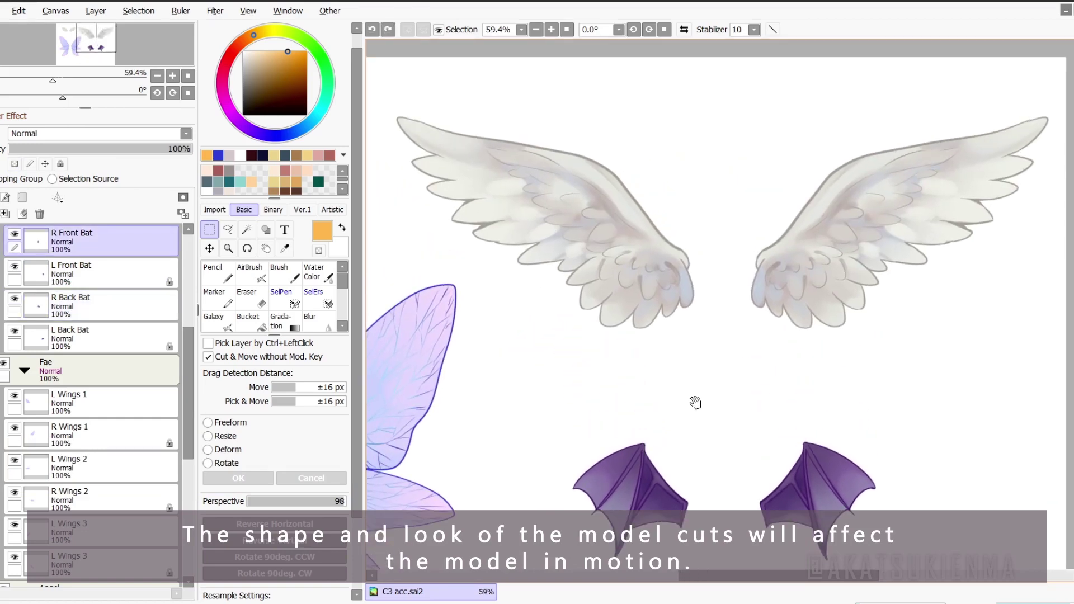
pyautogui.scroll(1, 695, 402)
pyautogui.scroll(-1, 747, 340)
pyautogui.moveTo(634, 262); pyautogui.dragTo(638, 338)
pyautogui.moveTo(631, 235); pyautogui.dragTo(568, 212)
pyautogui.moveTo(834, 274); pyautogui.dragTo(830, 338)
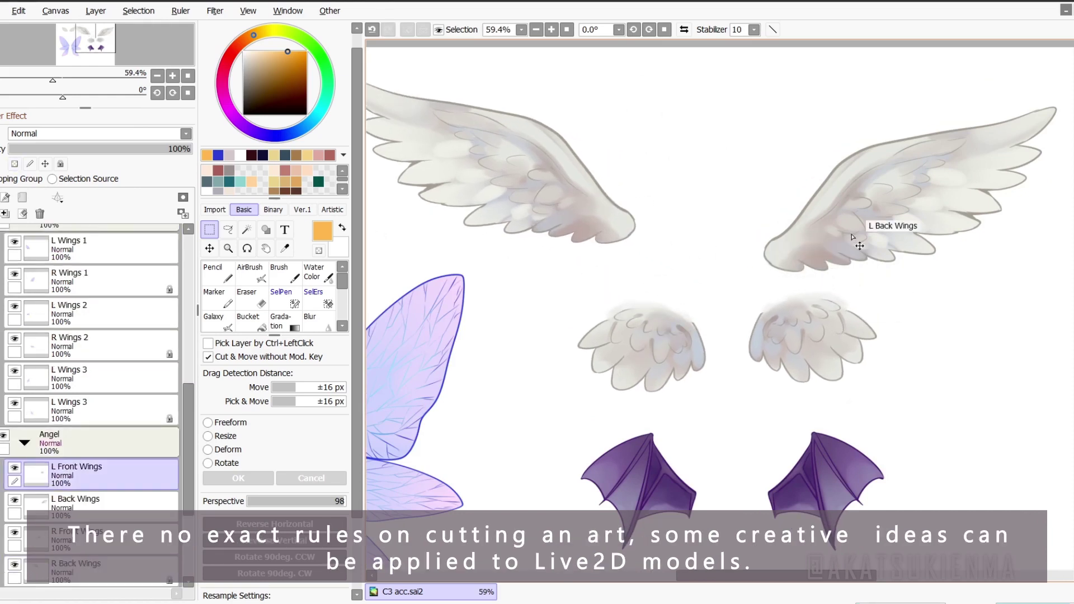
pyautogui.moveTo(850, 252); pyautogui.dragTo(894, 215)
# Step: Undo the moves of the four large angel wing layers
pyautogui.scroll(-1, 717, 307)
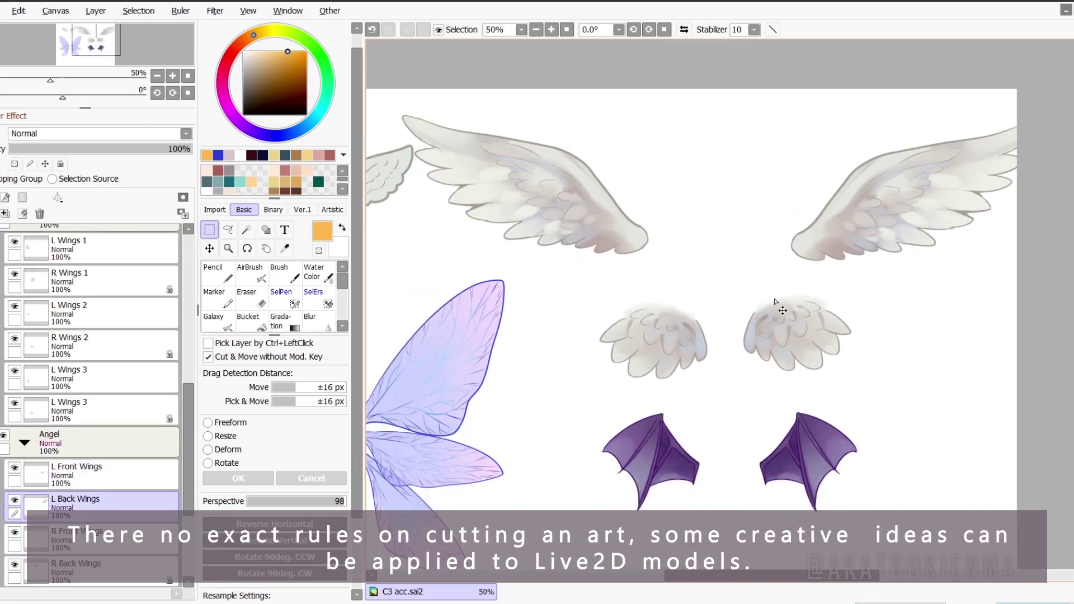
pyautogui.hotkey('ctrl', 'z')
pyautogui.hotkey('ctrl', 'z')
pyautogui.hotkey('ctrl', 'z')
pyautogui.hotkey('ctrl', 'z')
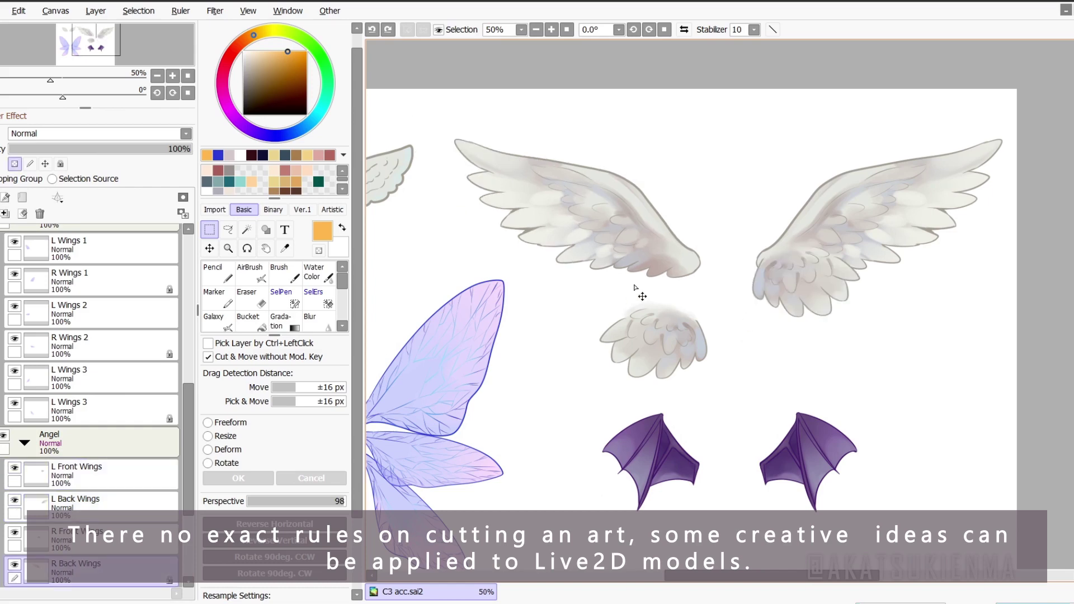
pyautogui.scroll(-3, 760, 242)
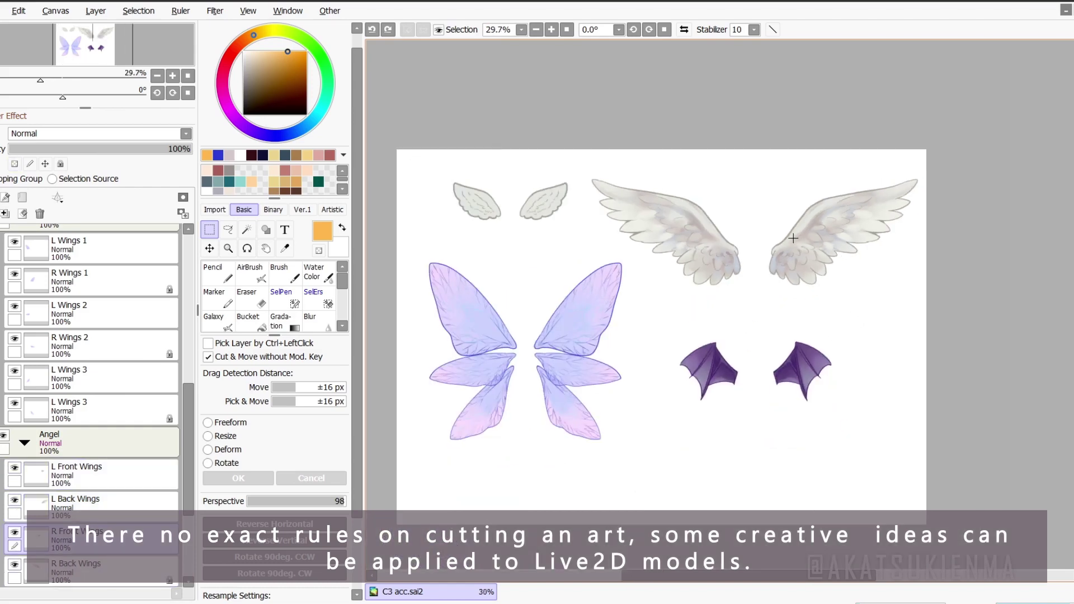
pyautogui.scroll(1, 742, 248)
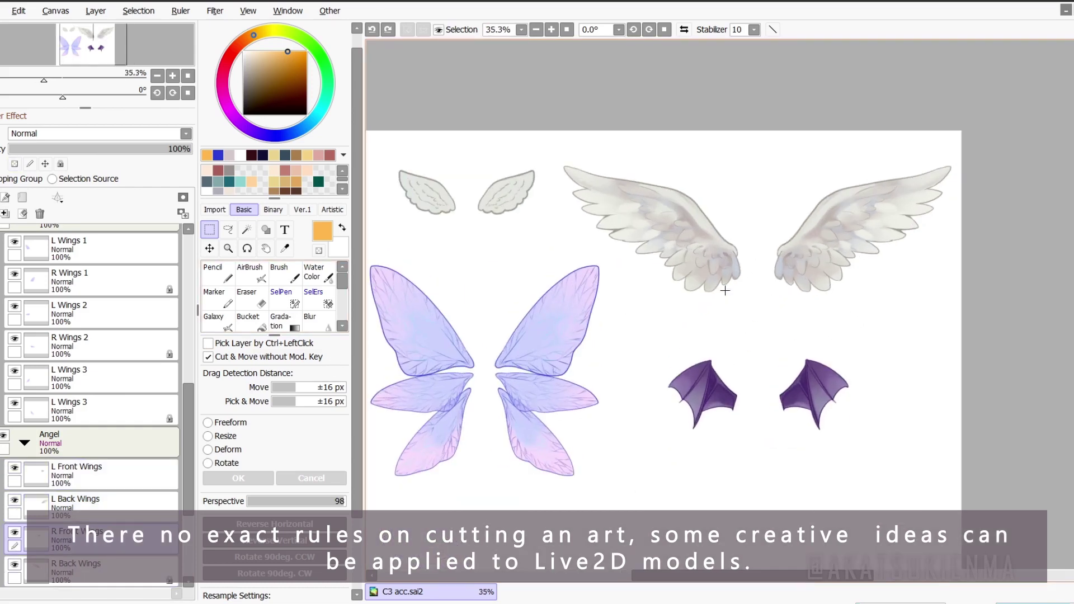